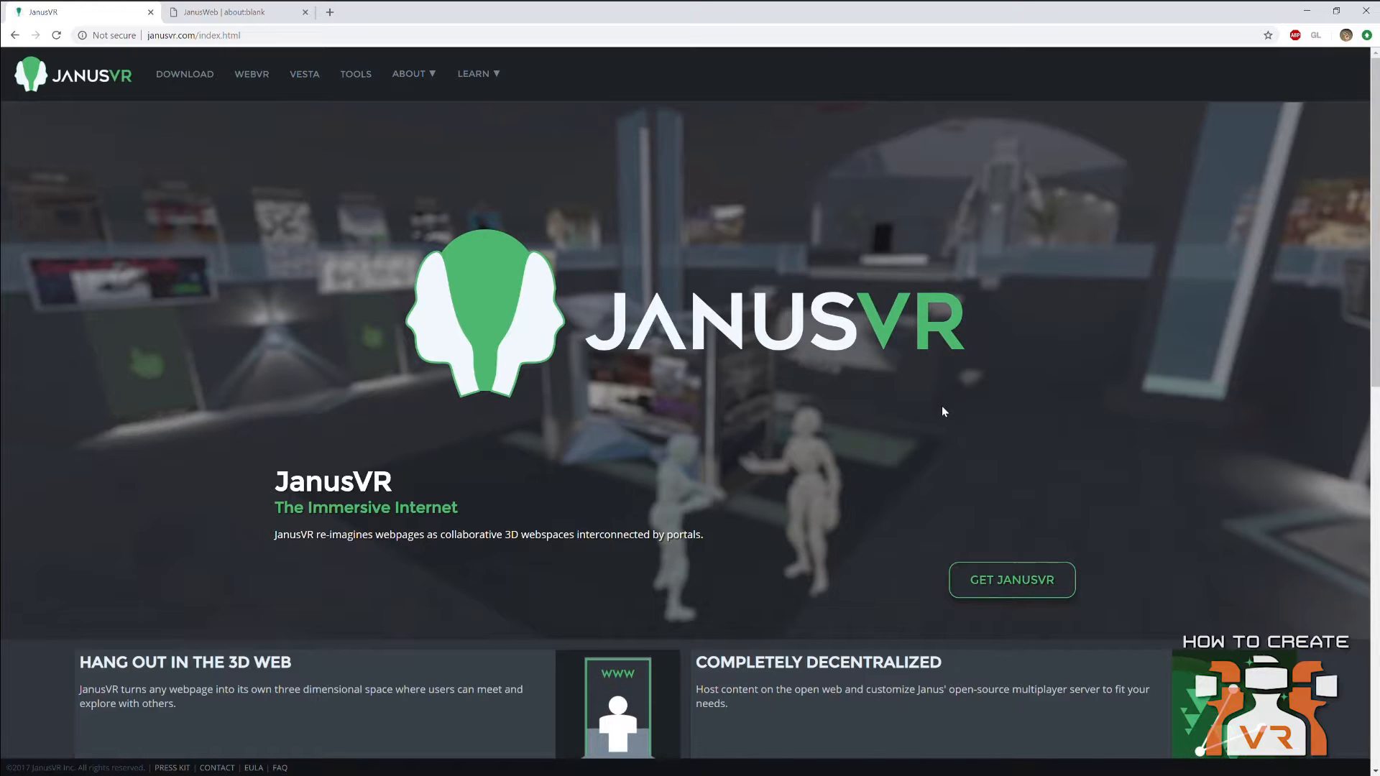
Go from the JanusVR homepage to the VESTA hosting and social network site.
scroll(1003, 388, "down", 10)
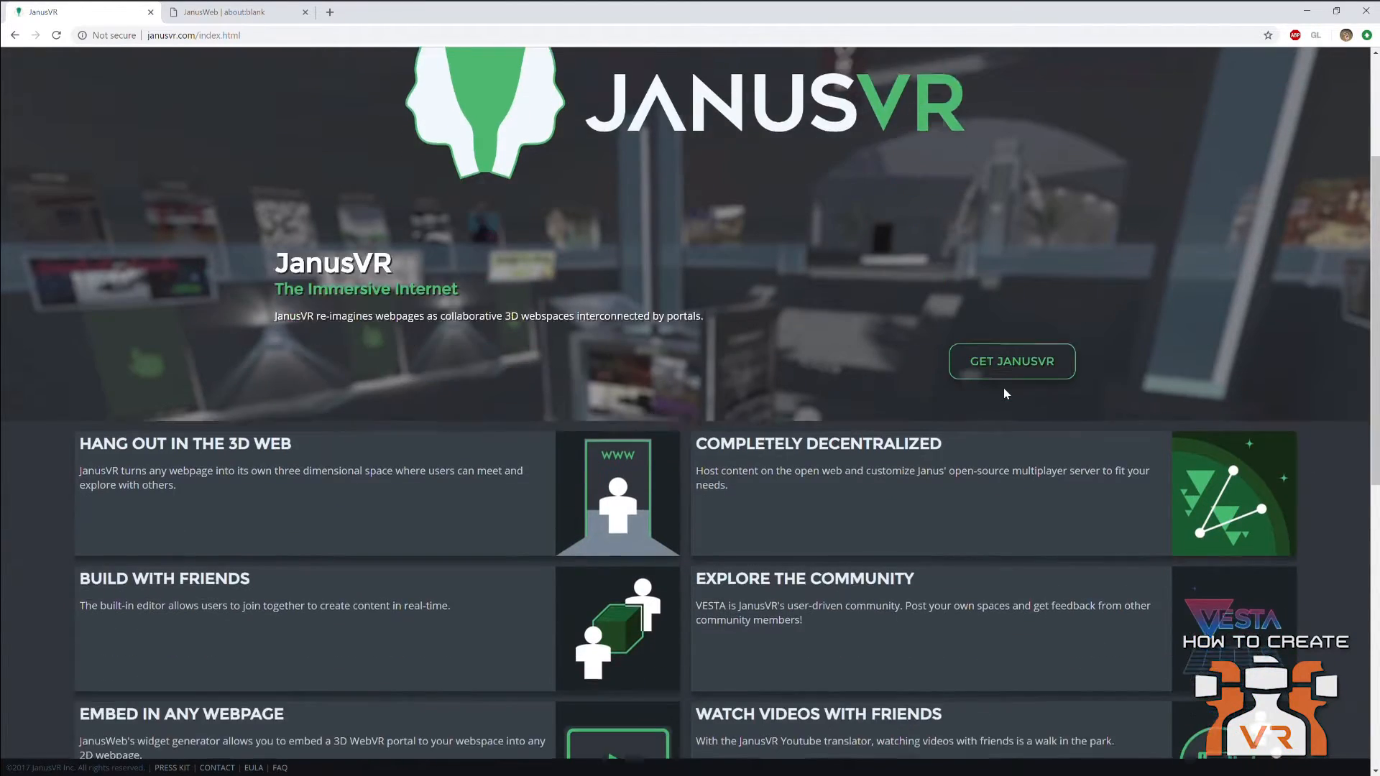
scroll(1004, 388, "down", 2)
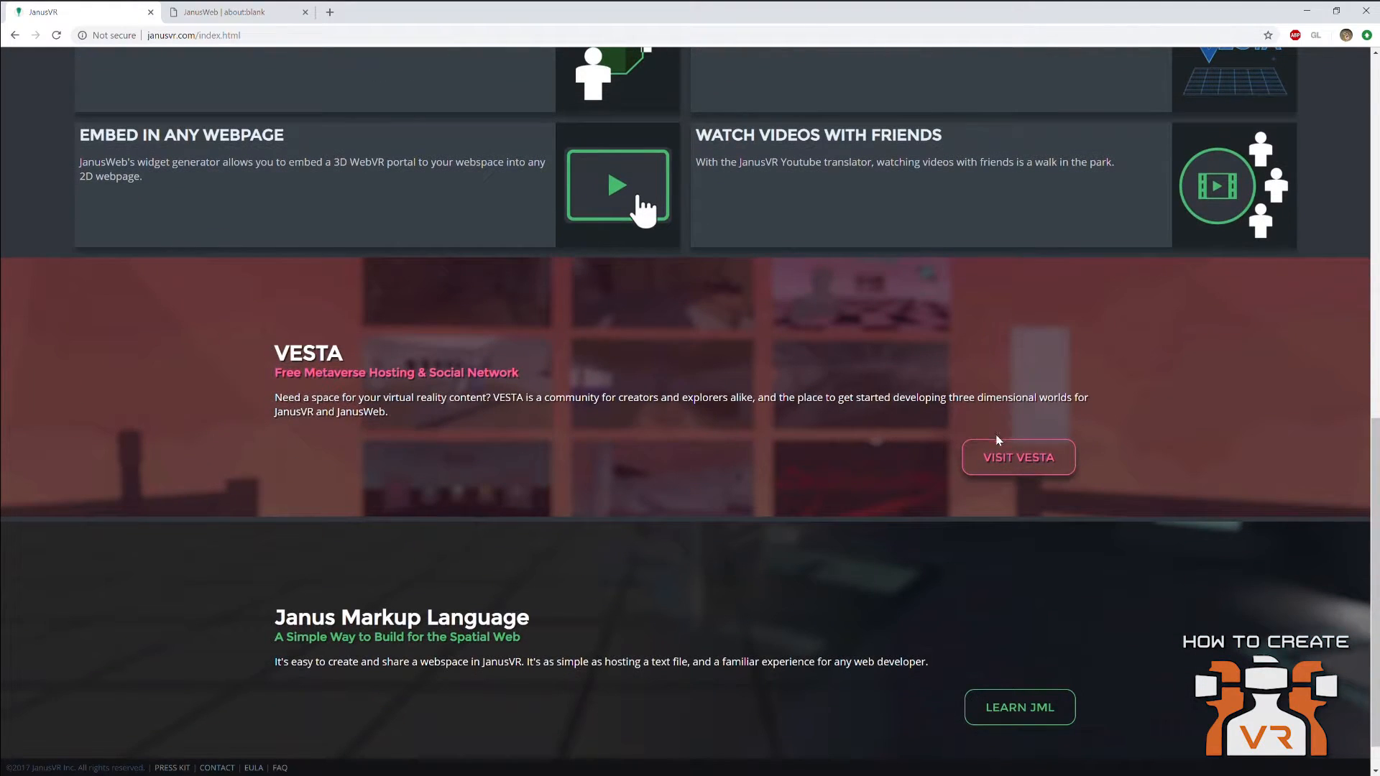
left_click(1018, 457)
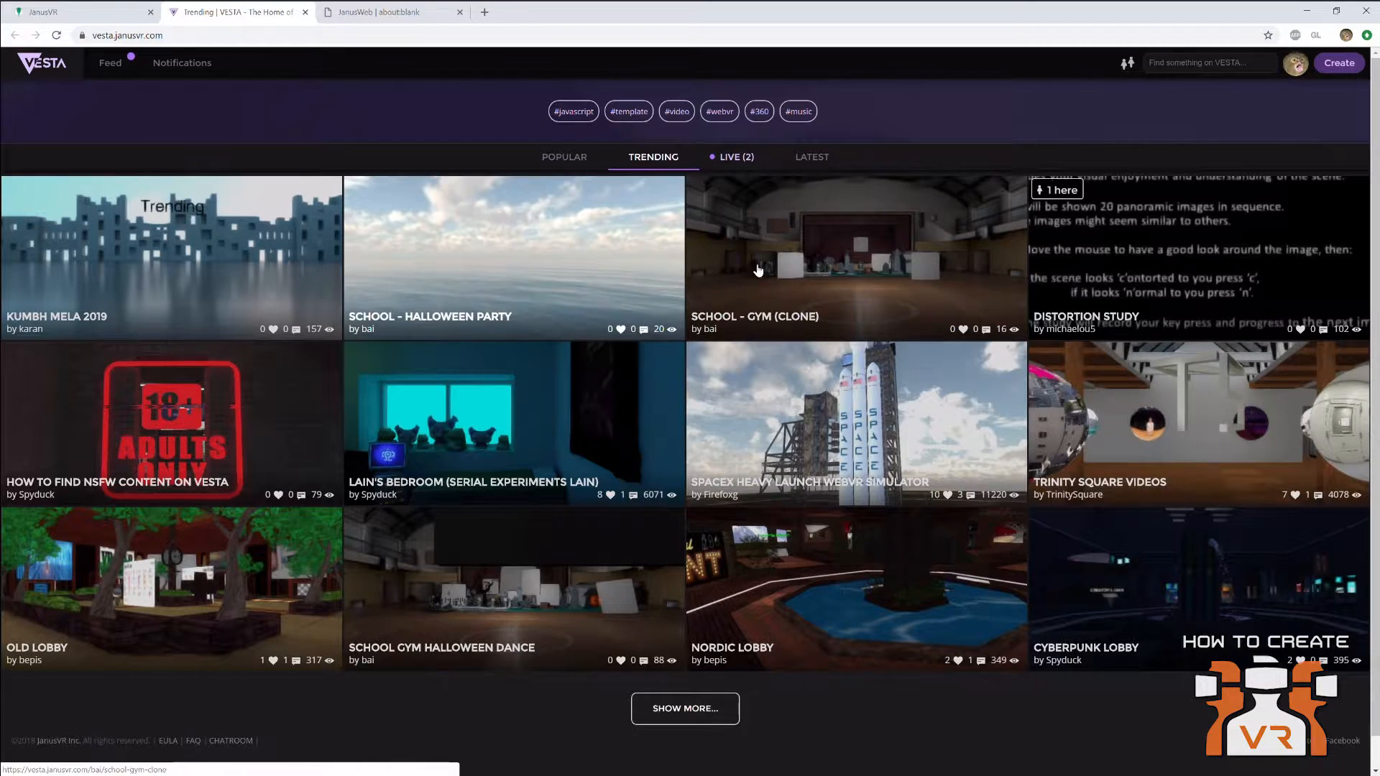
Browse the trending webspaces on VESTA and load more of them.
scroll(836, 424, "down", 6)
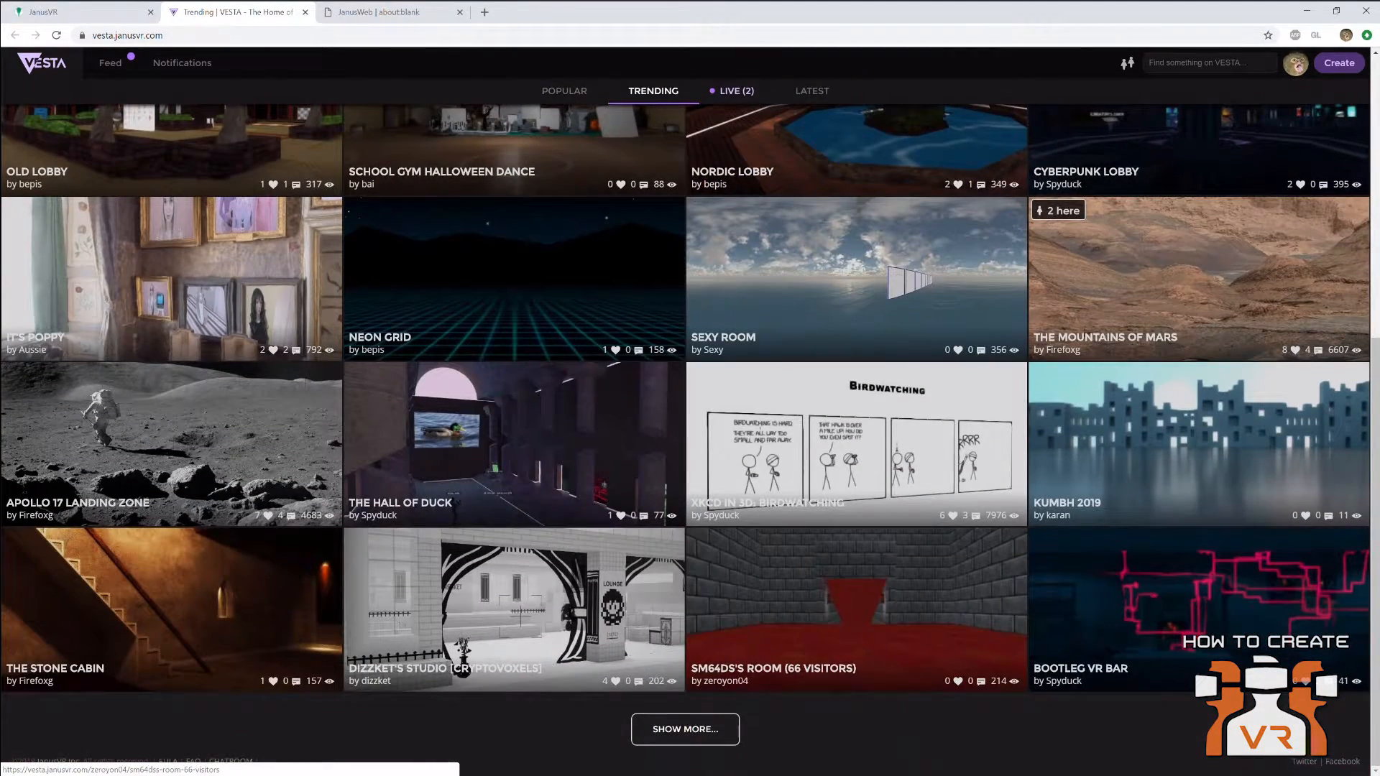
left_click(692, 729)
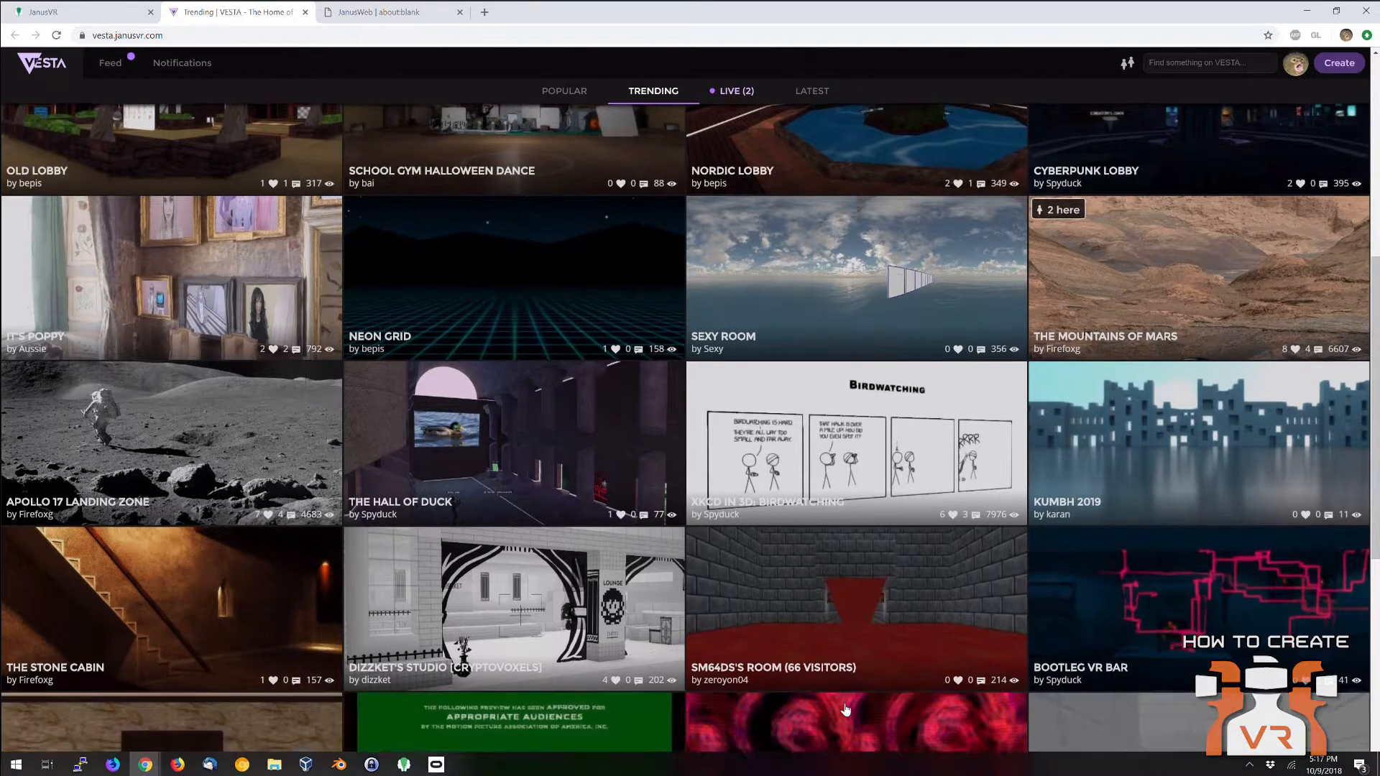
scroll(845, 710, "down", 6)
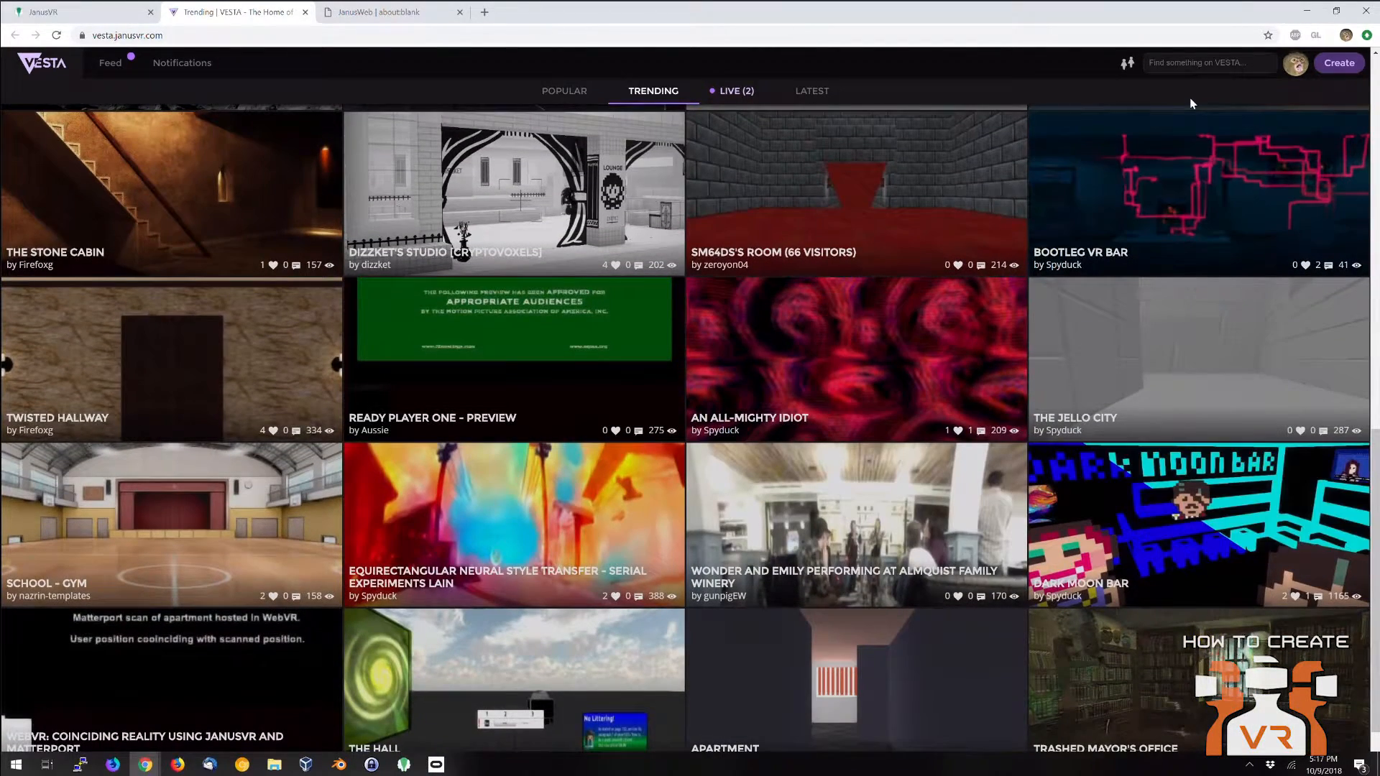
Search VESTA for "school" and open the "School - Gym" webspace.
left_click(1193, 65)
type("school")
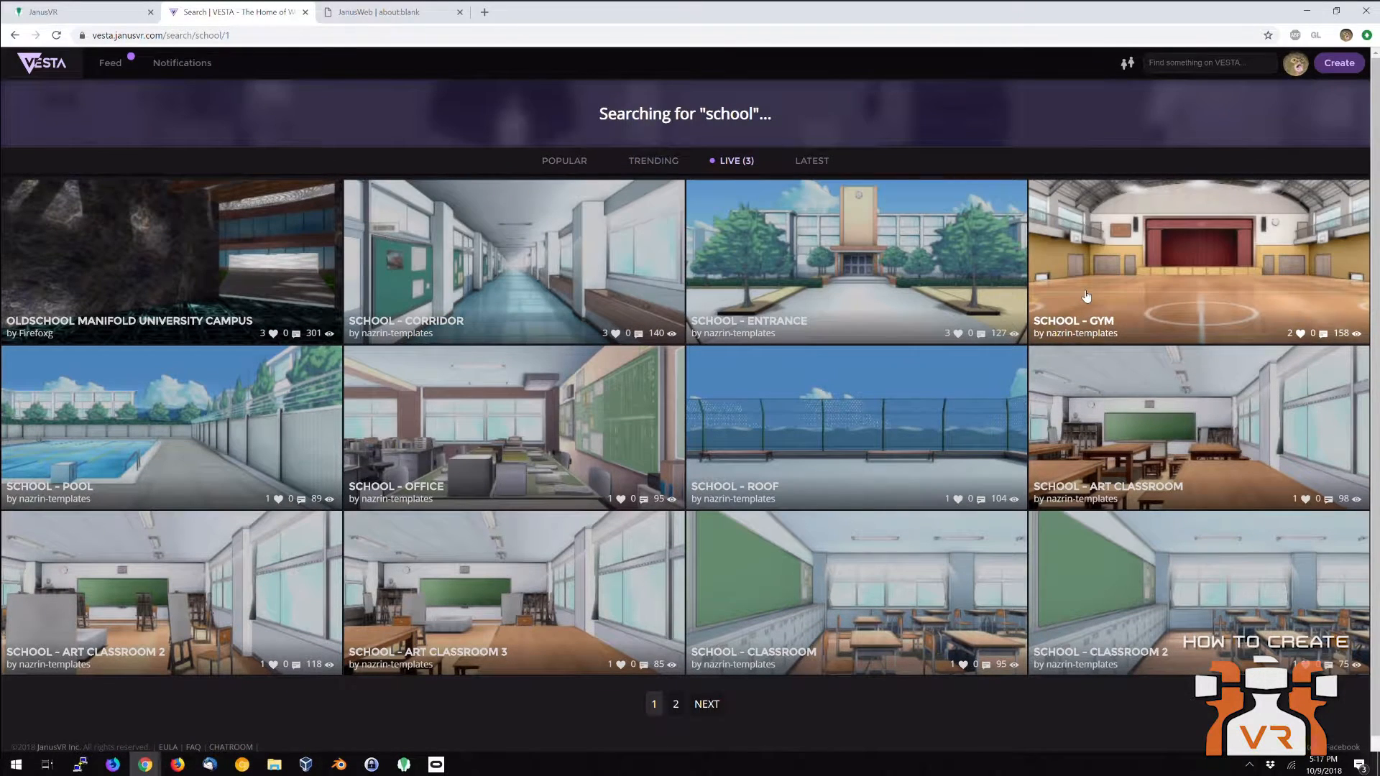
left_click(1207, 238)
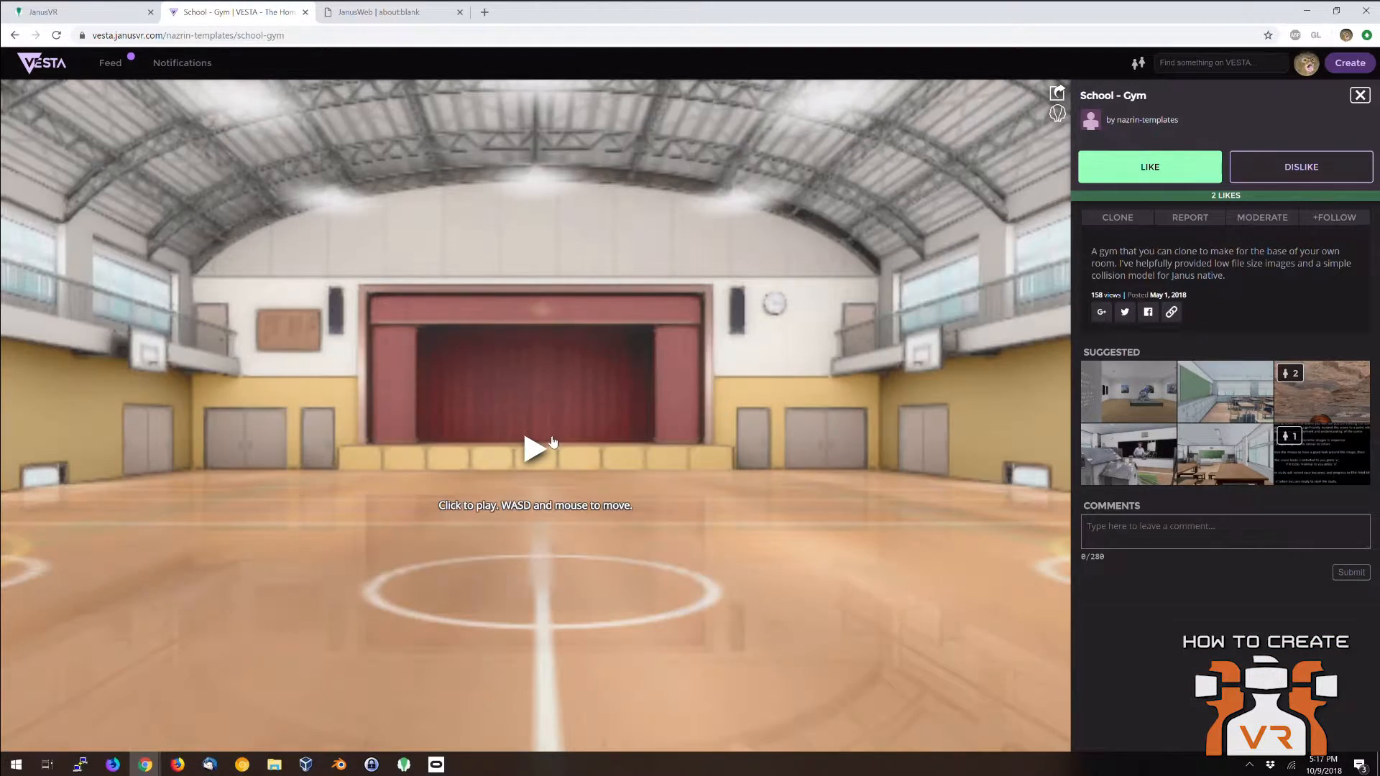
Enter the School - Gym room and walk around to view its stage, walls and court.
left_click(553, 442)
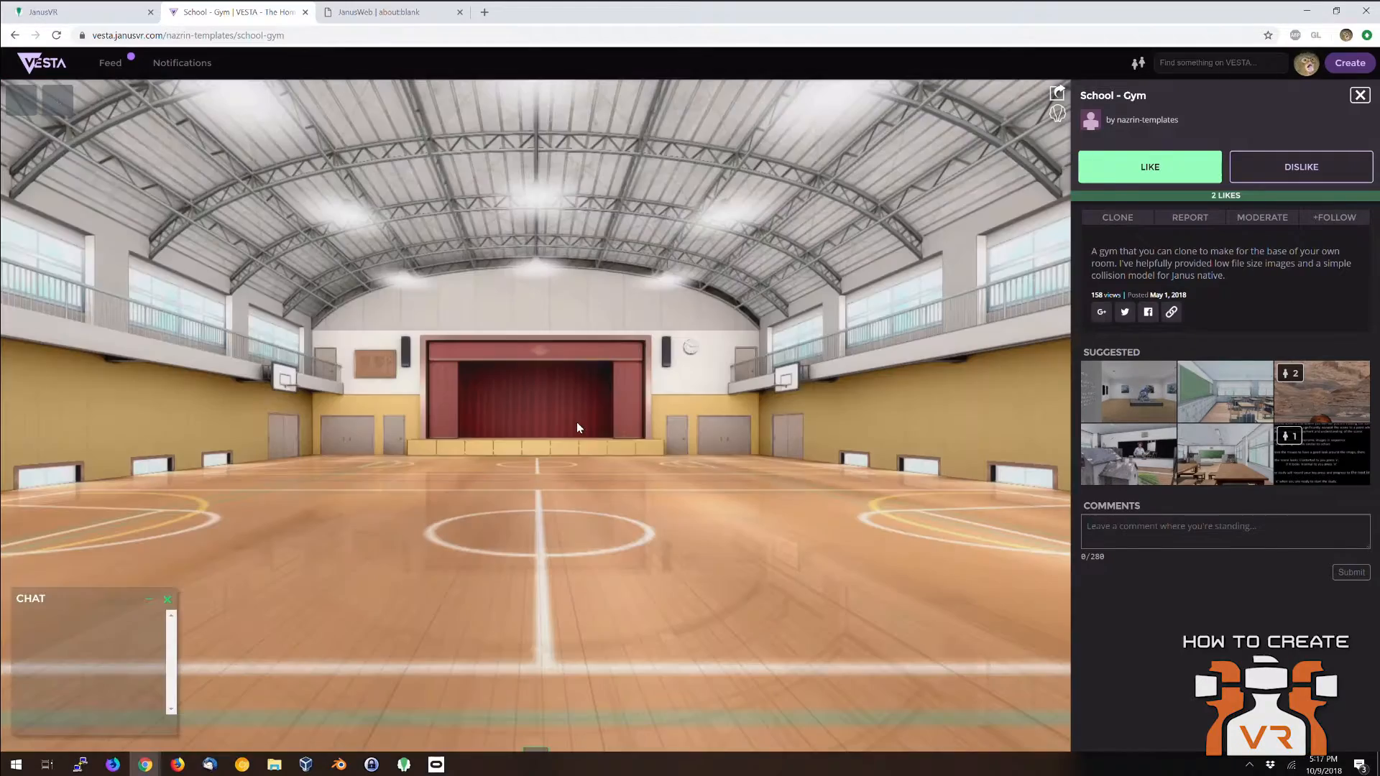
left_click(577, 421)
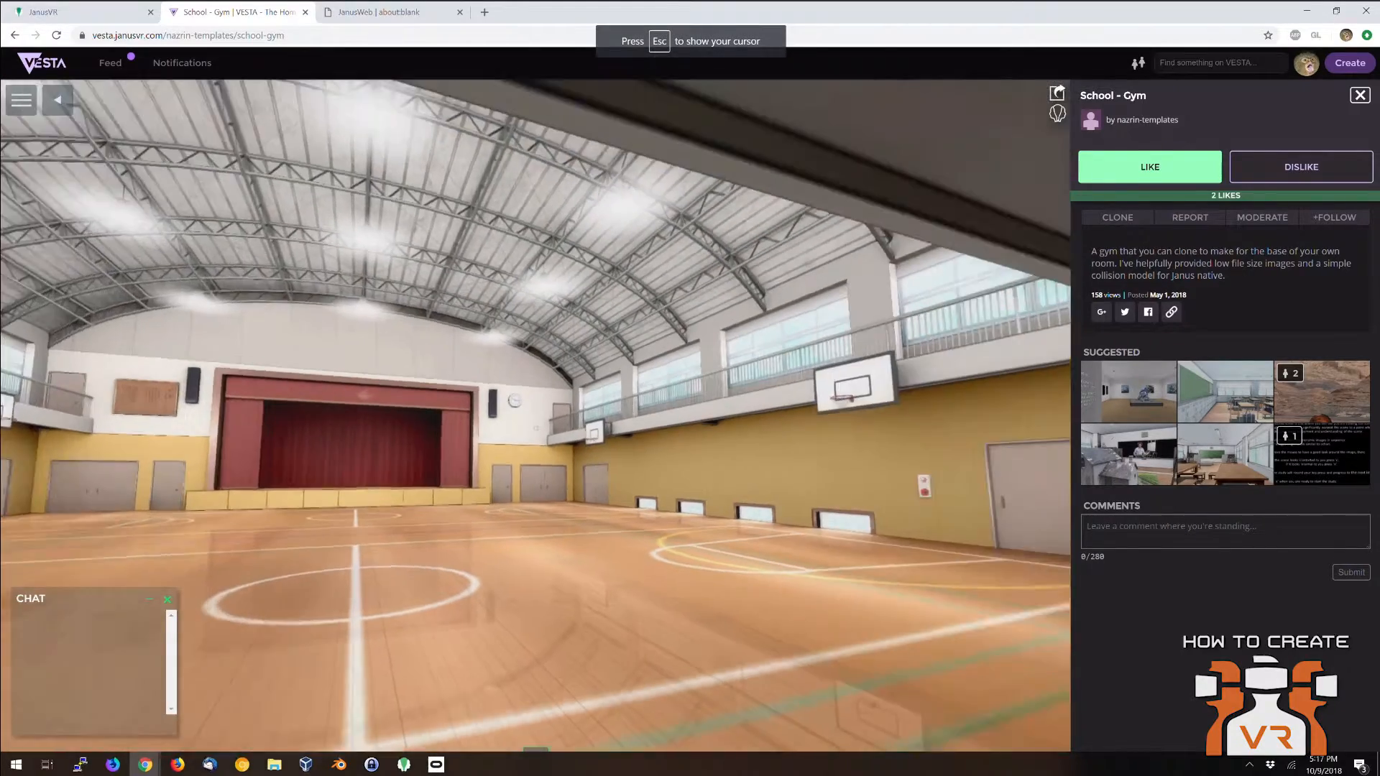
key("w")
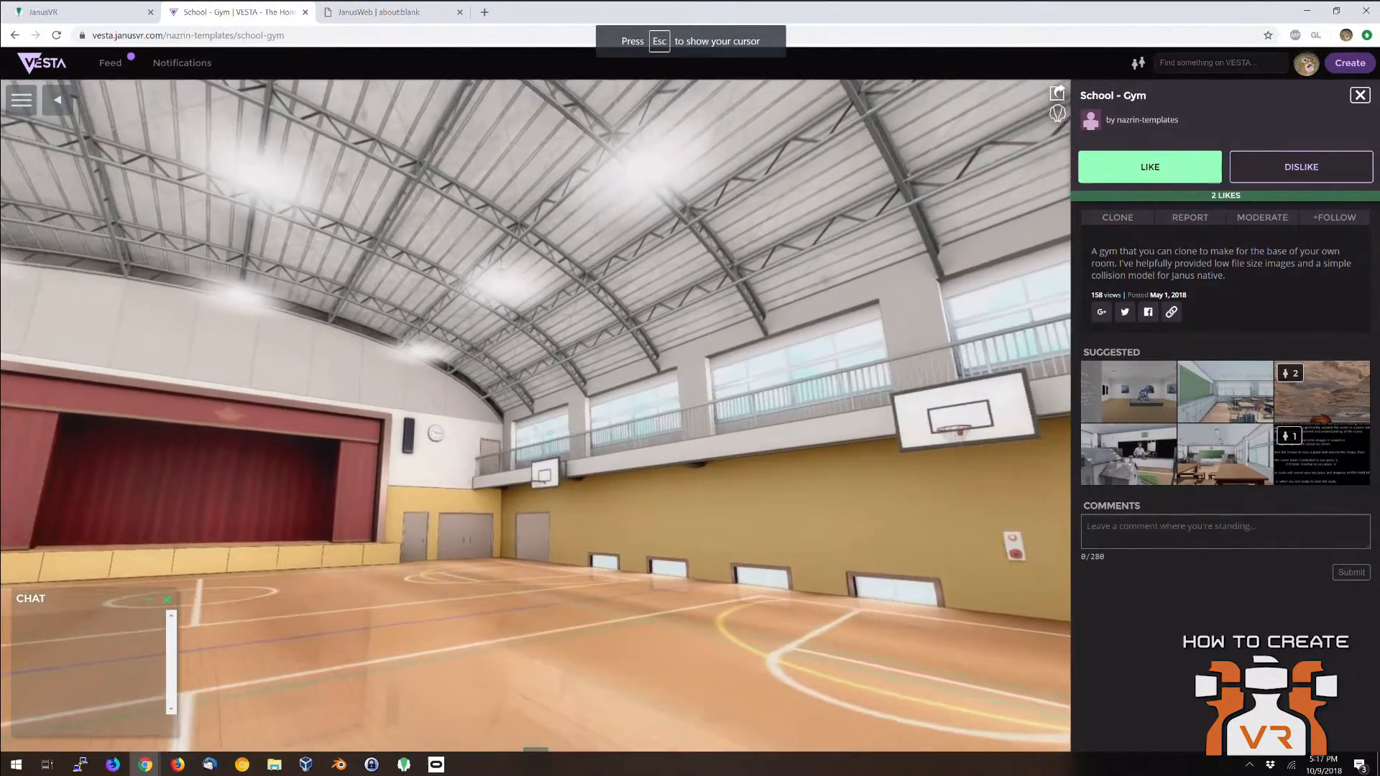
key("w")
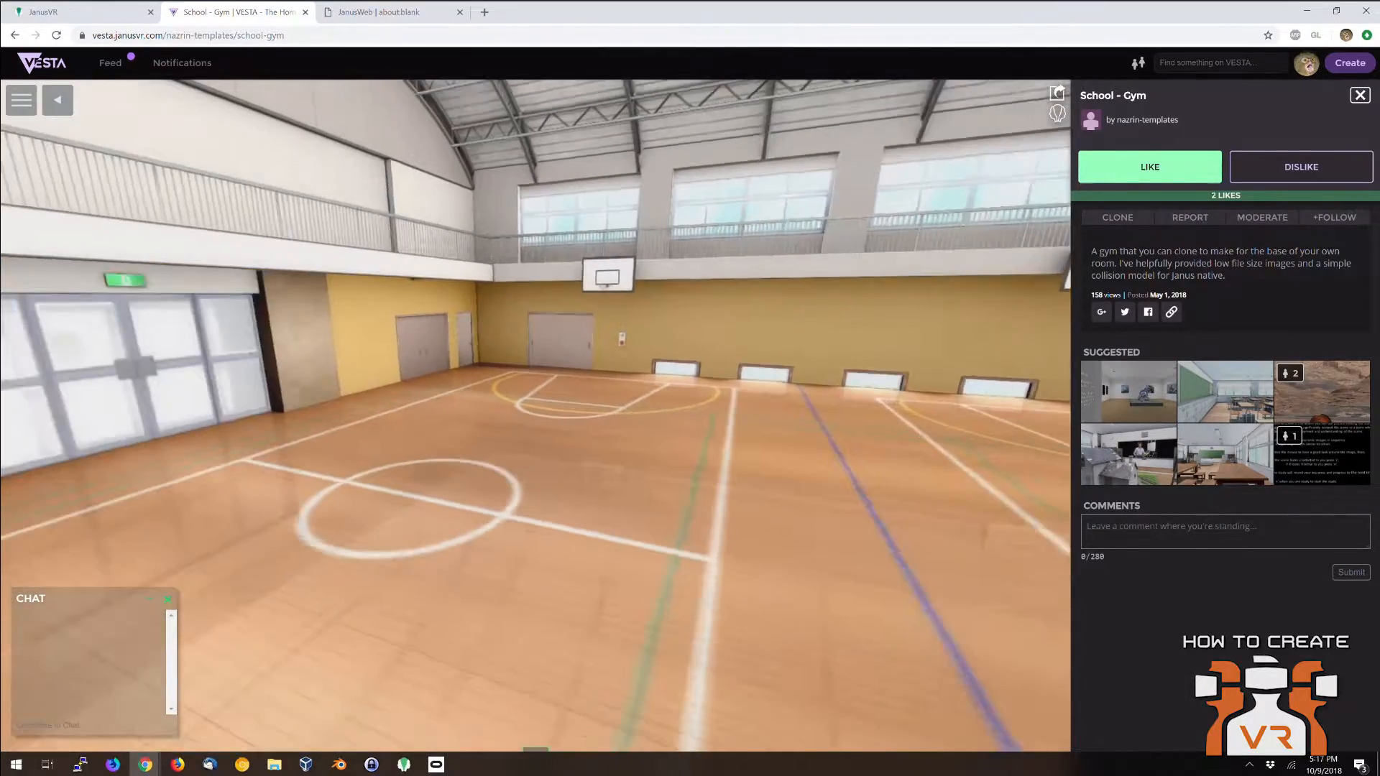
key("s")
key("s")
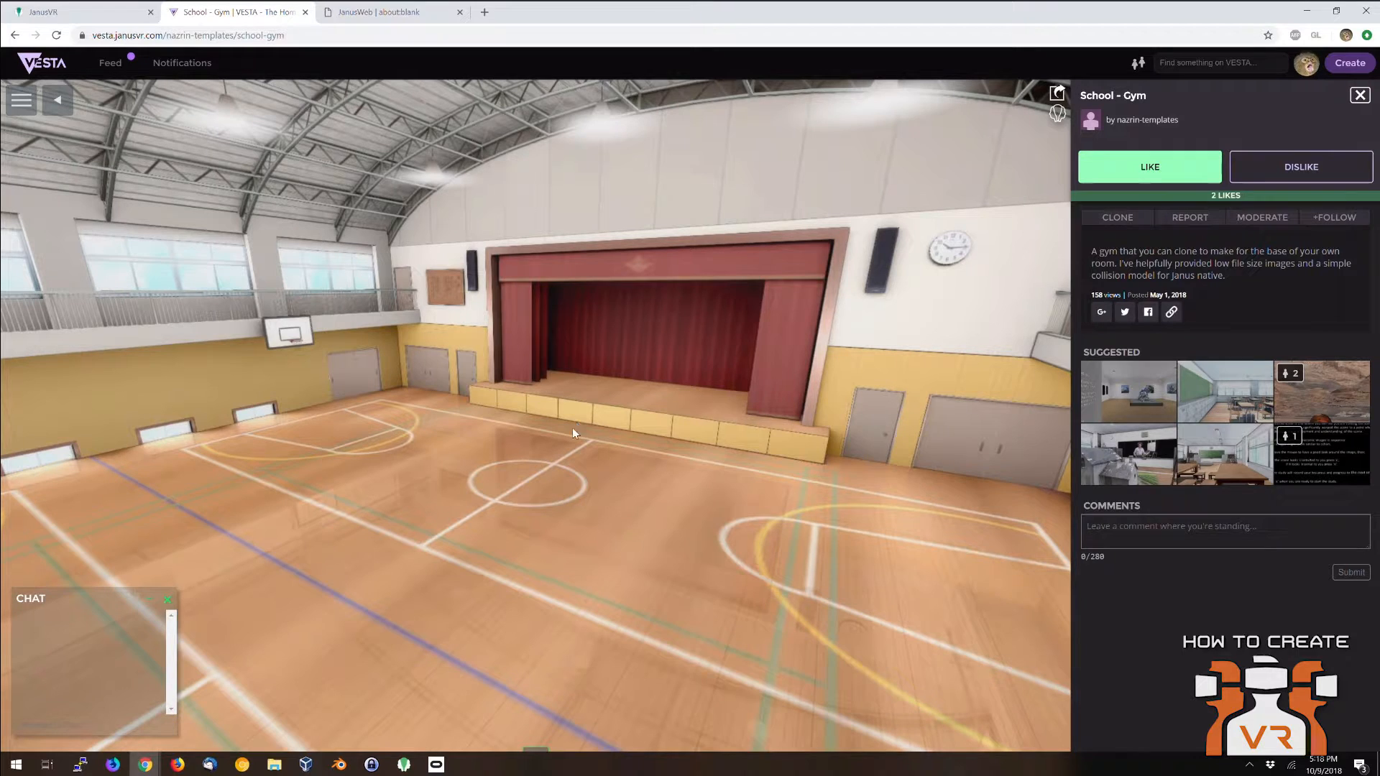
Clone the School - Gym webspace and title the copy "School - Halloween party".
left_click(1125, 220)
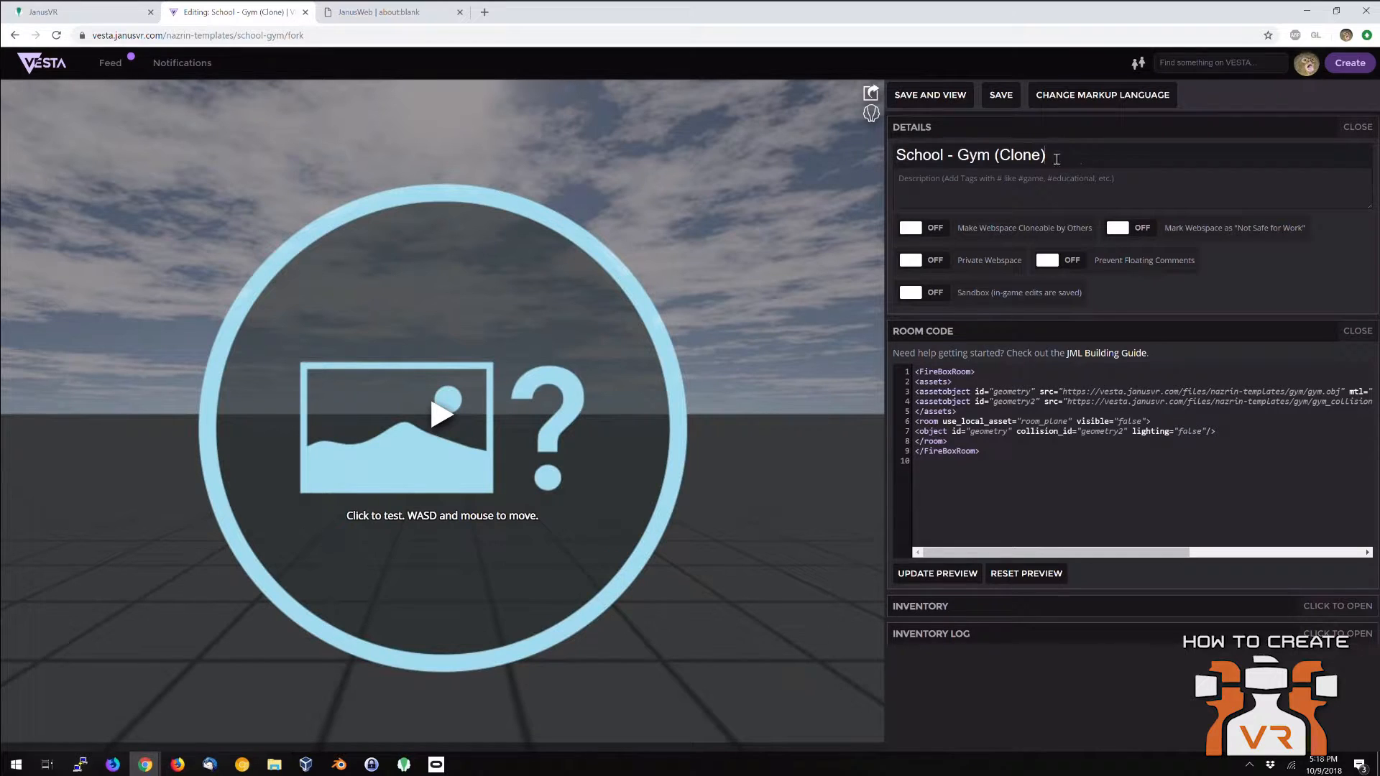
left_click_drag(1057, 158, 959, 159)
type("Halloween party")
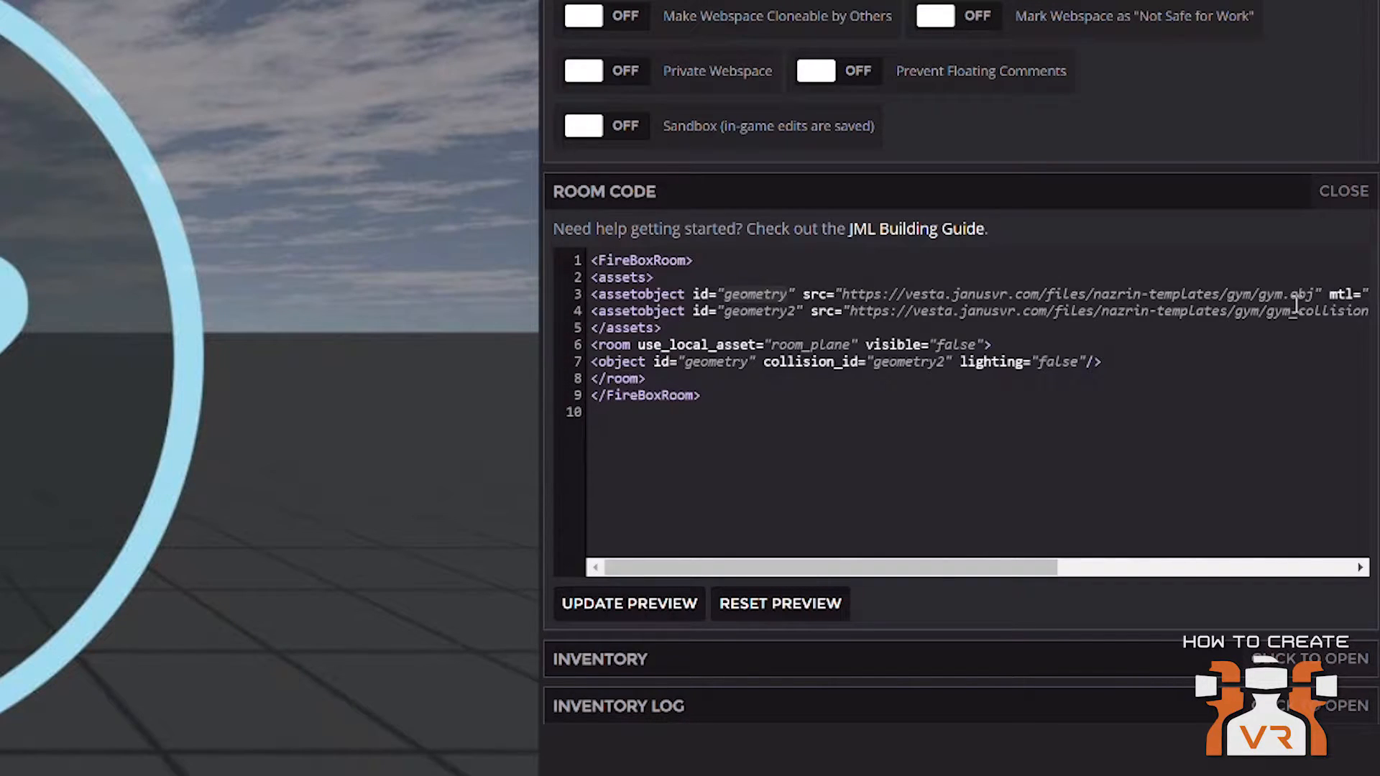
In the room code, indent the gym geometry object line and set its lighting attribute to "true".
left_click(1346, 310)
left_click(590, 361)
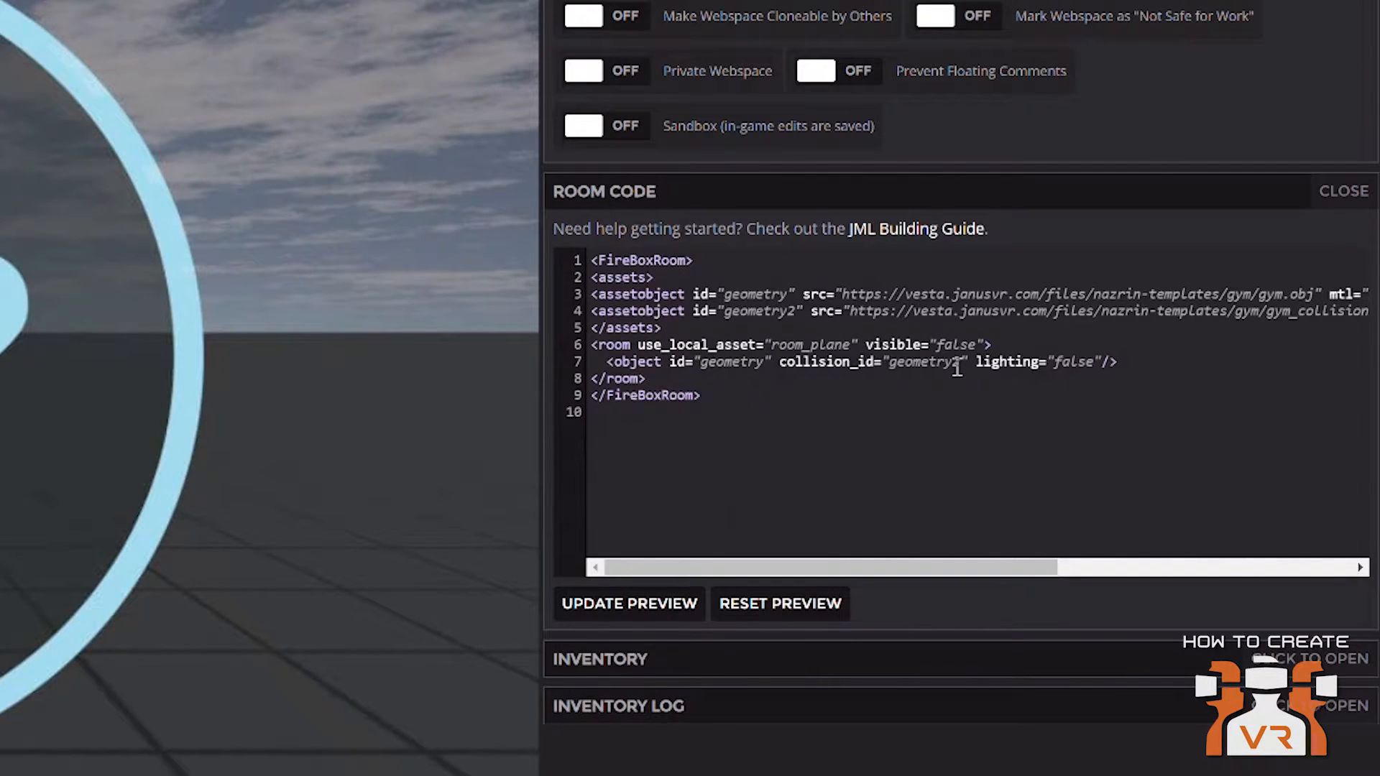
double_click(1082, 362)
type("true")
Add the attribute ambient="0 0 0" to the room tag.
left_click(987, 345)
type("ambie")
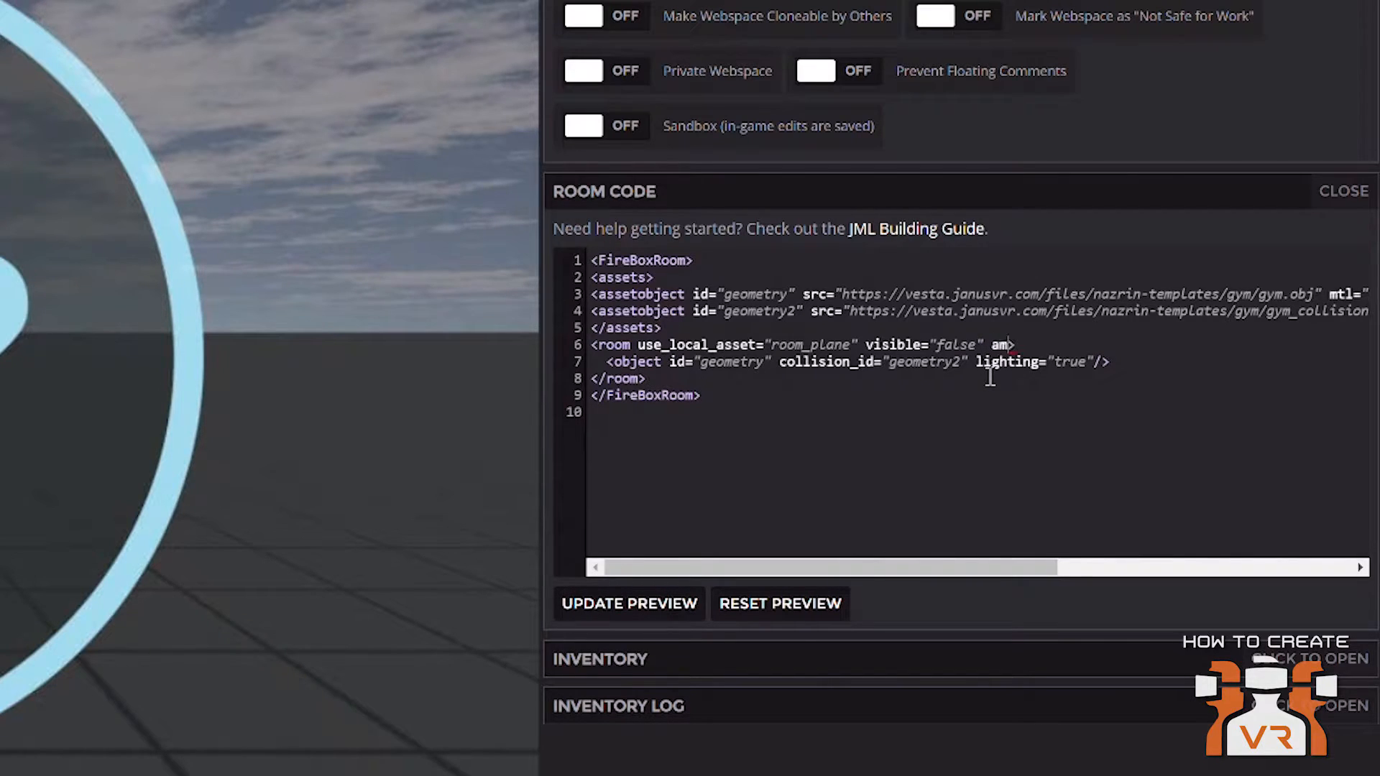
type("nt=\"0 0 0")
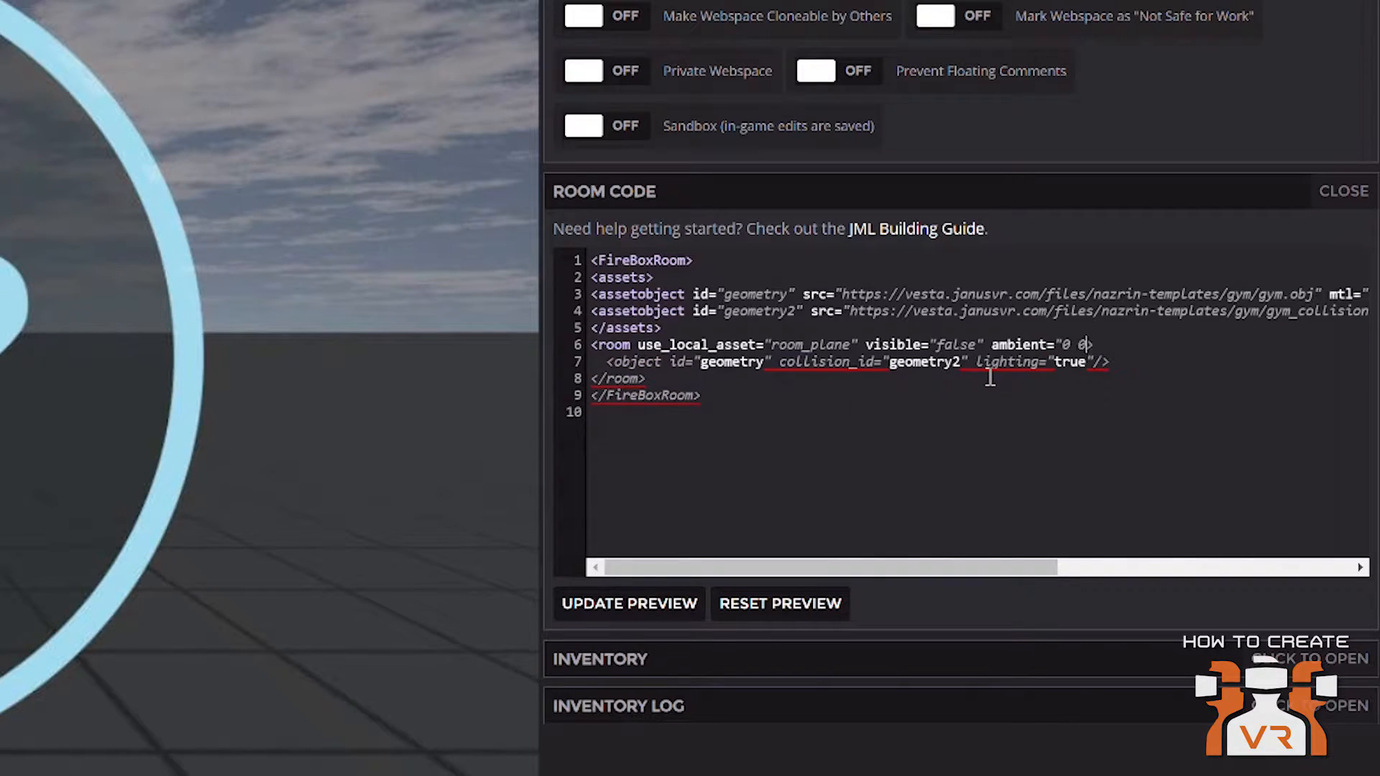
type("\"")
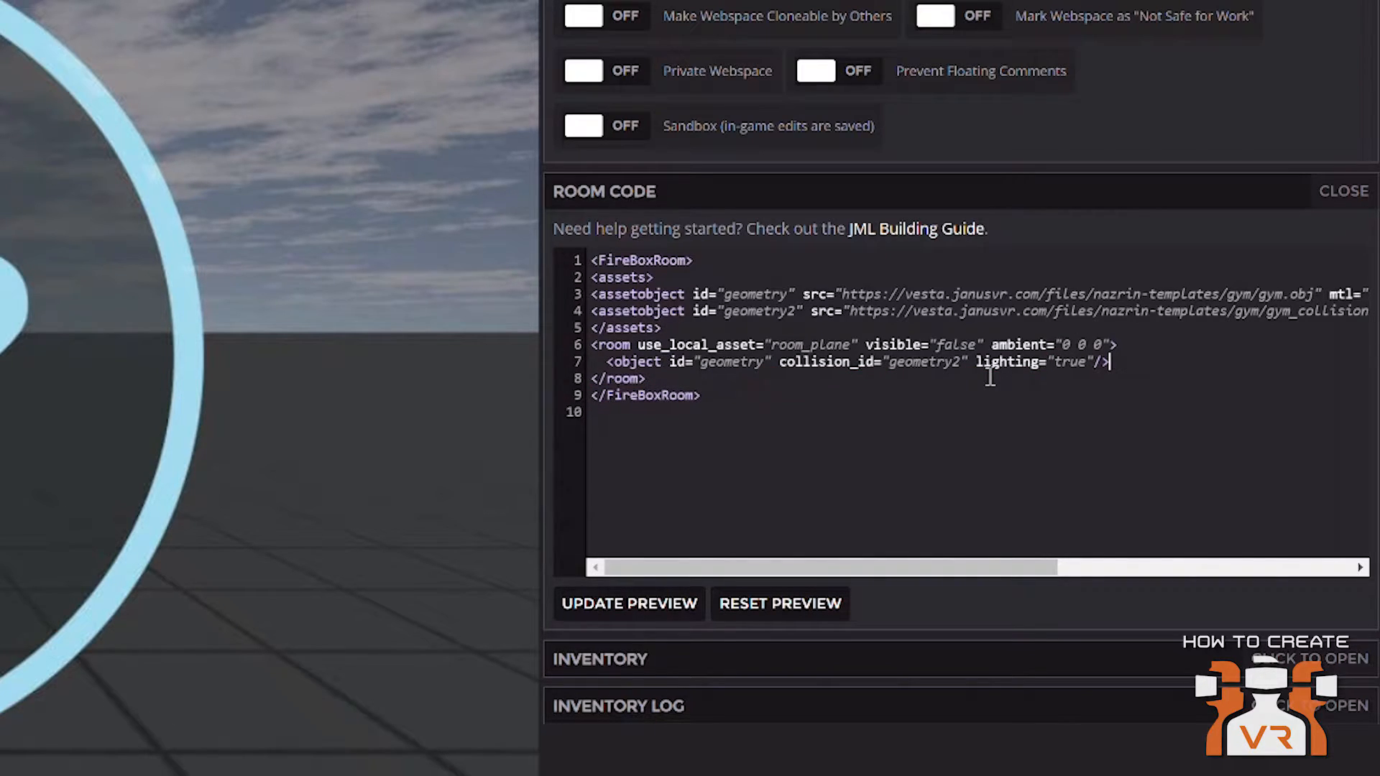
Below the geometry object, add a light with light_shadow="true", light_intensity="8", light_range="30" and js_id="shadowlight".
key("Return")
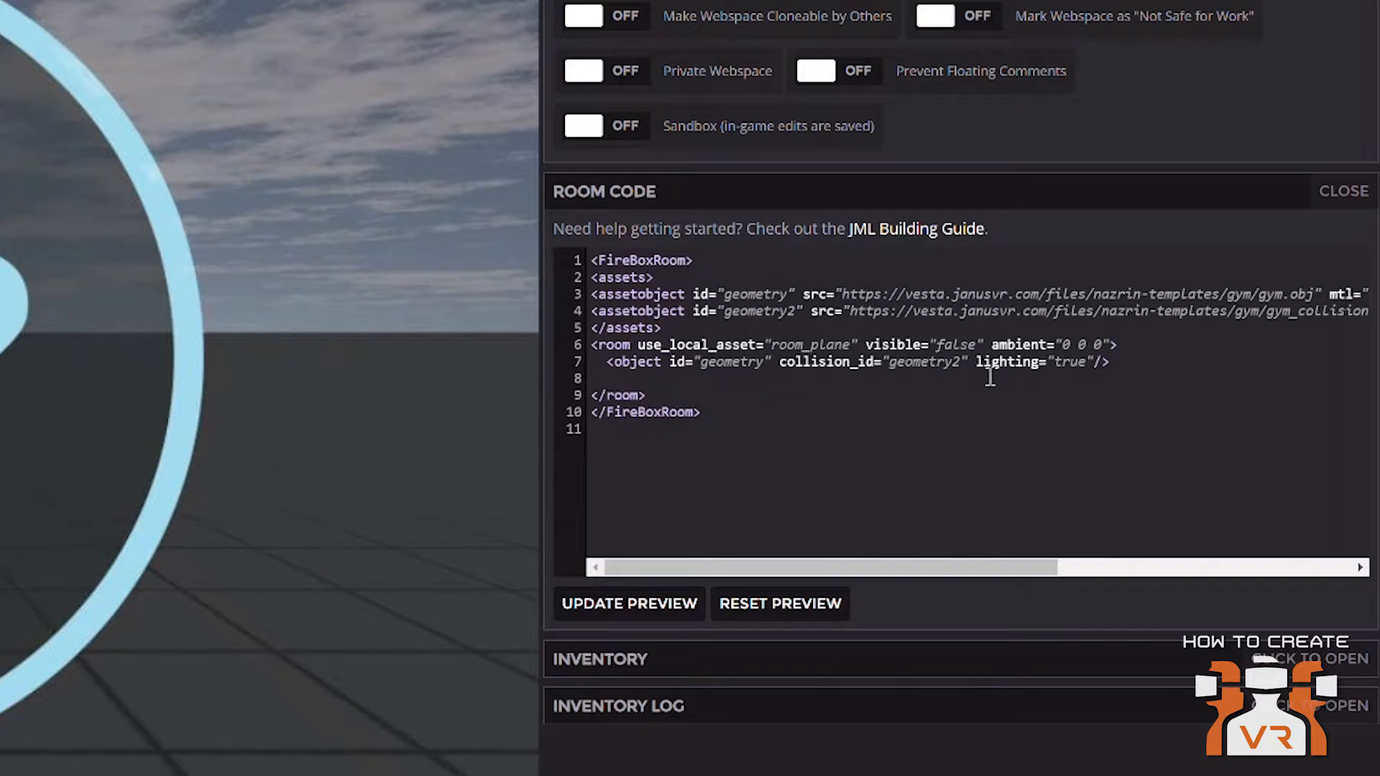
type("light light_sh")
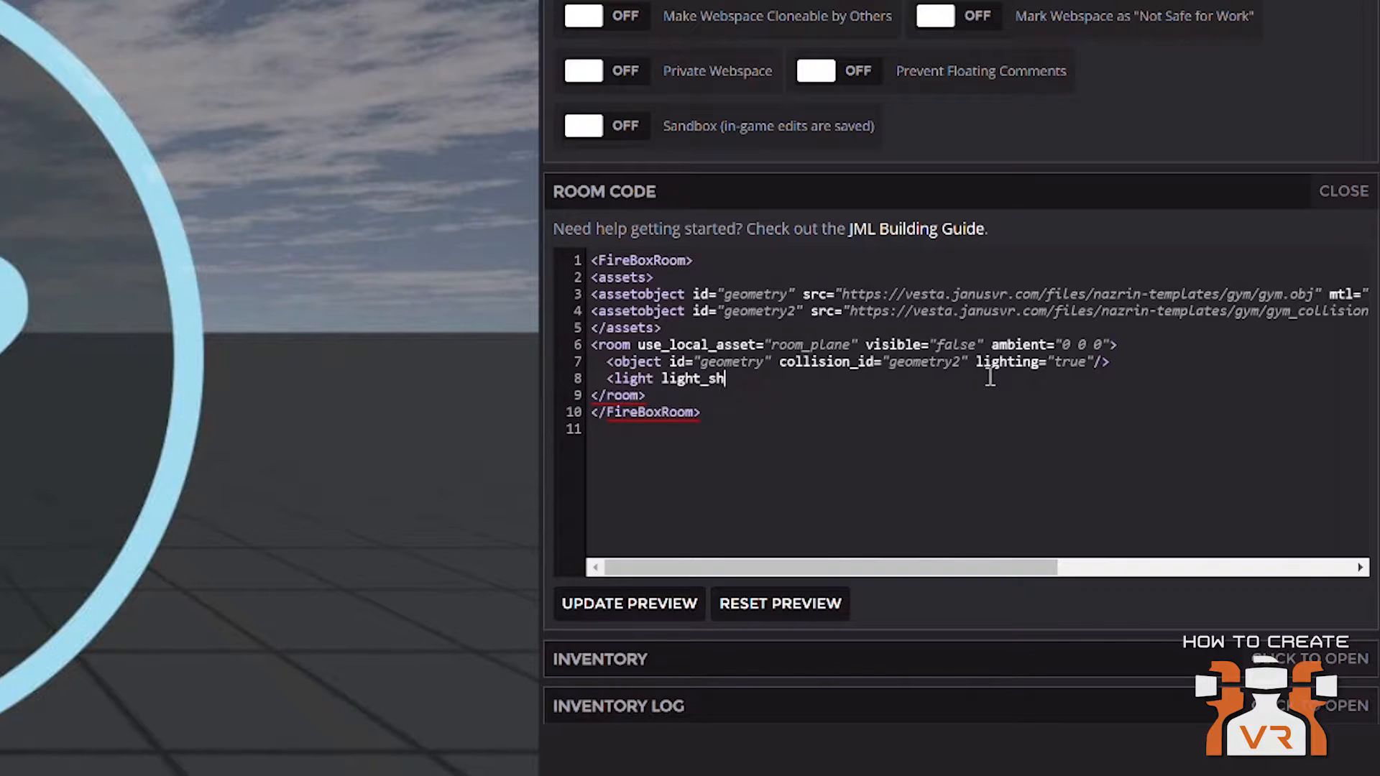
type("adow=\"tu")
type("re\" ")
type("light_in")
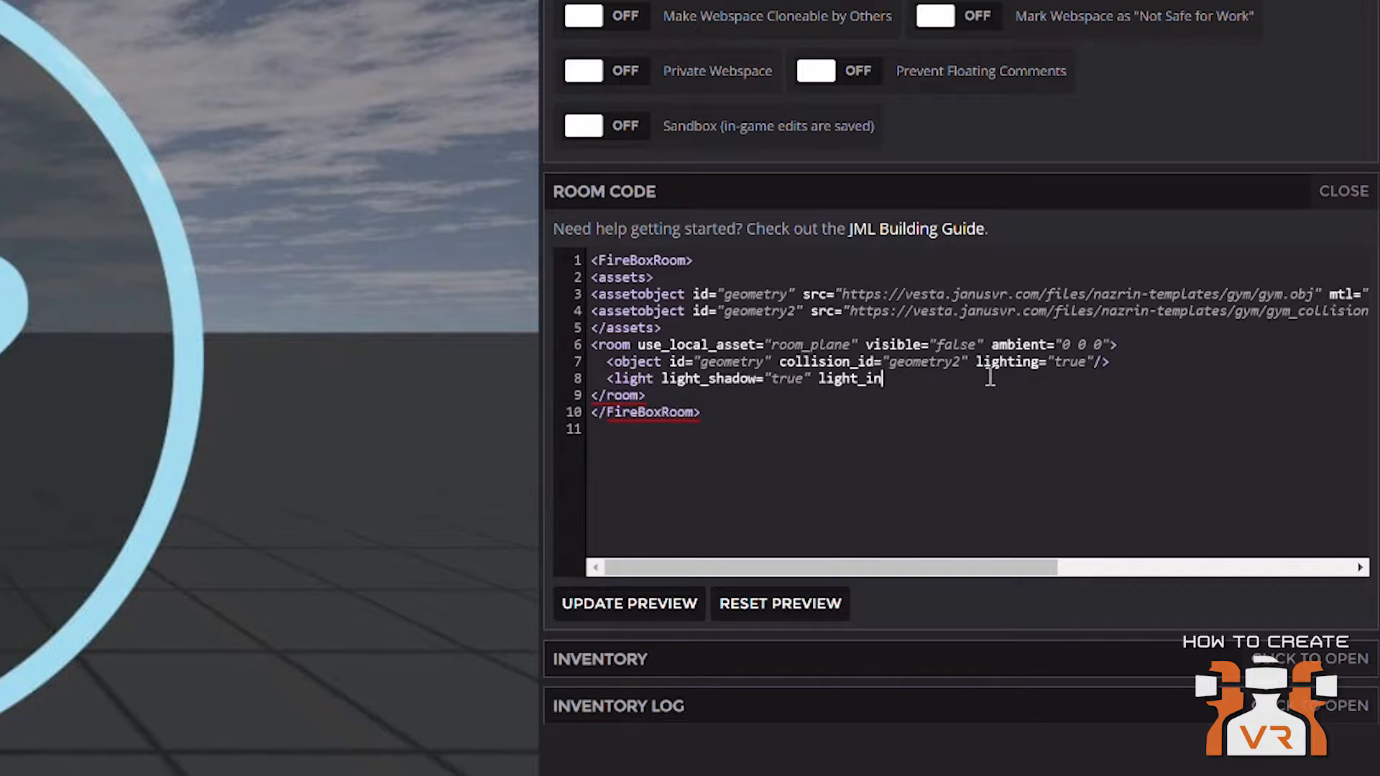
type("tensity=\"8\" light_ran")
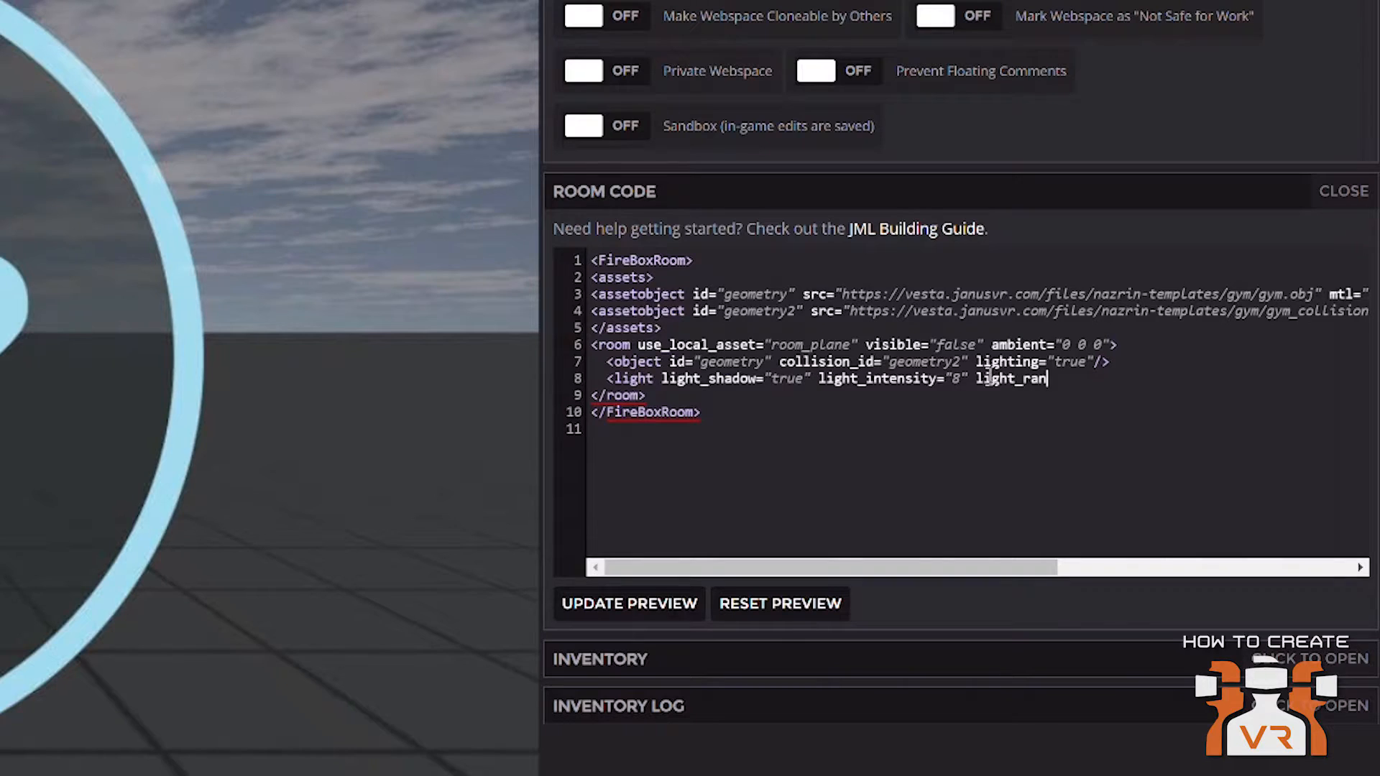
type("ge=\"30\" js_id=\"shadowlight\"")
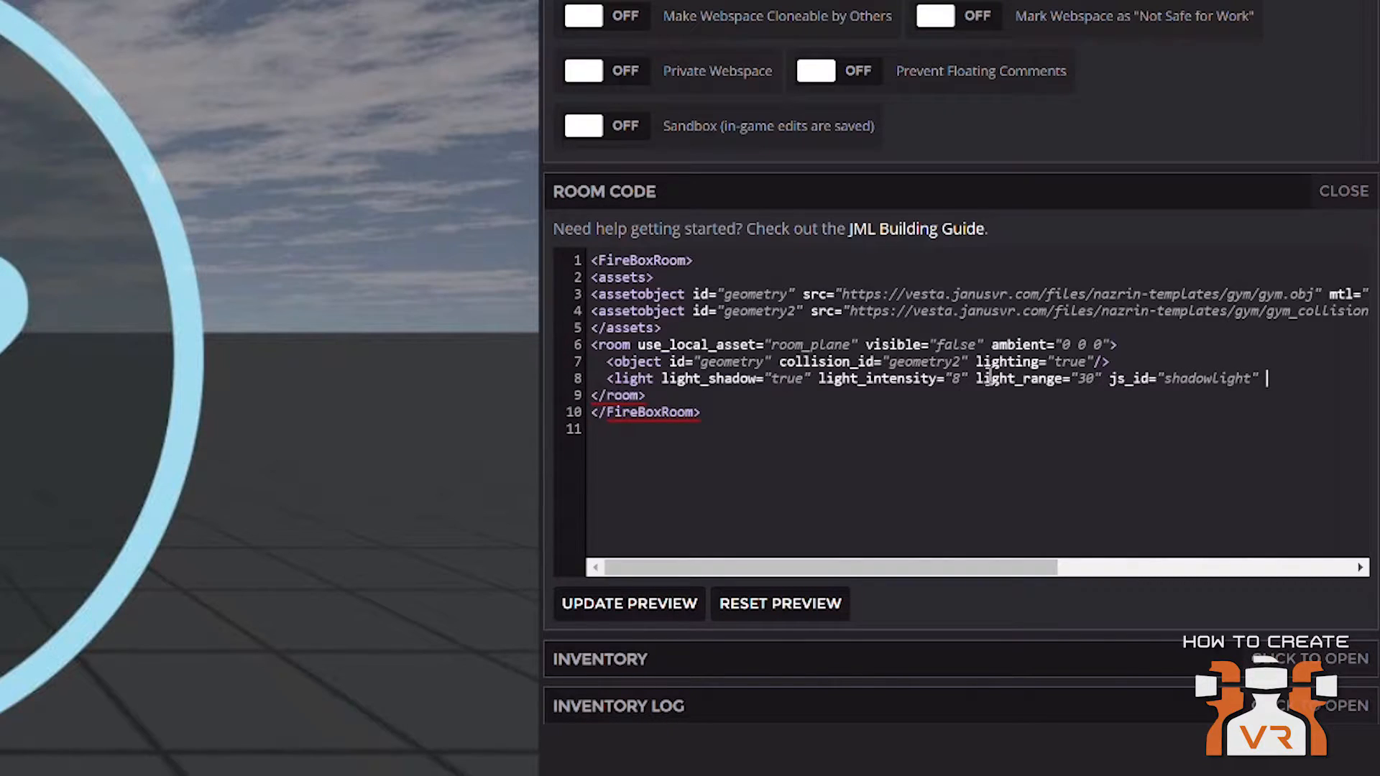
type(" />")
left_click(1130, 359)
key("Return")
type("<ob")
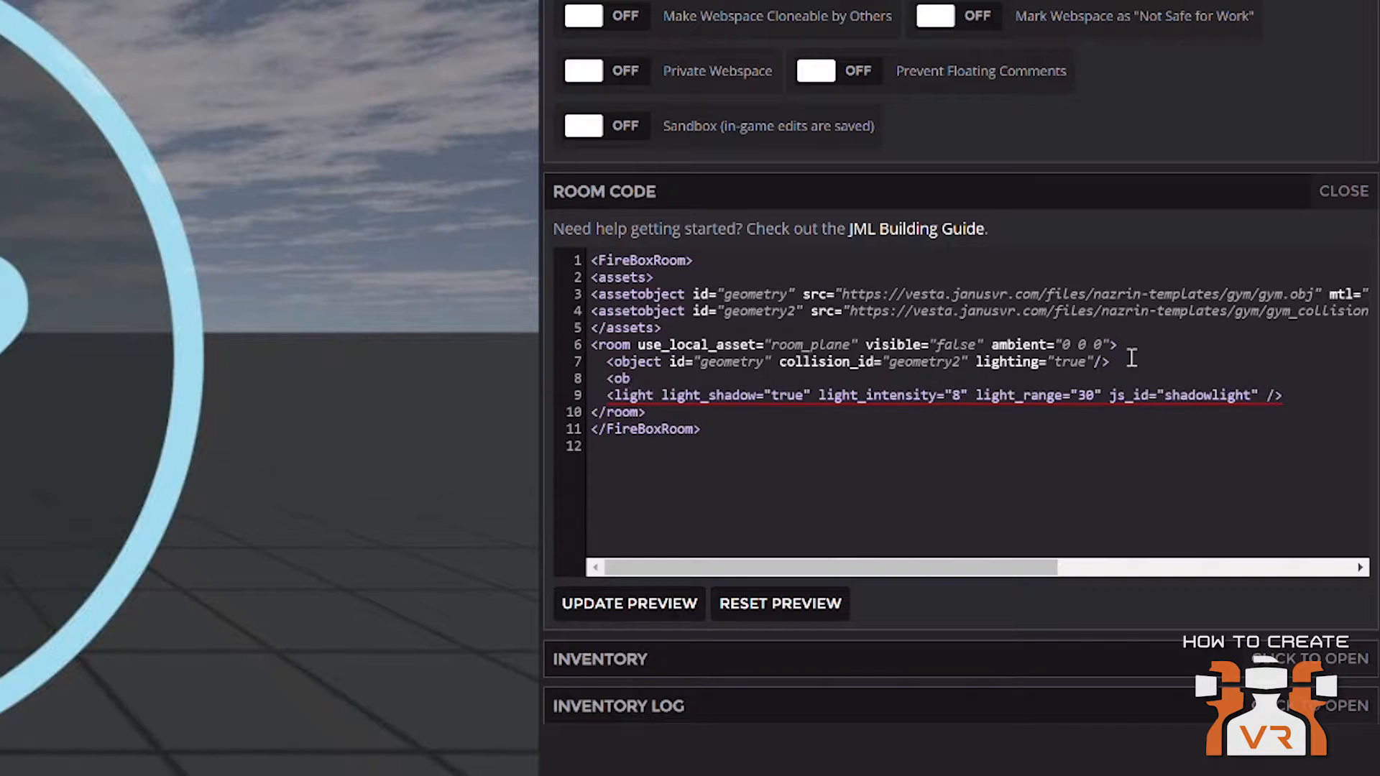
type("lect collisio")
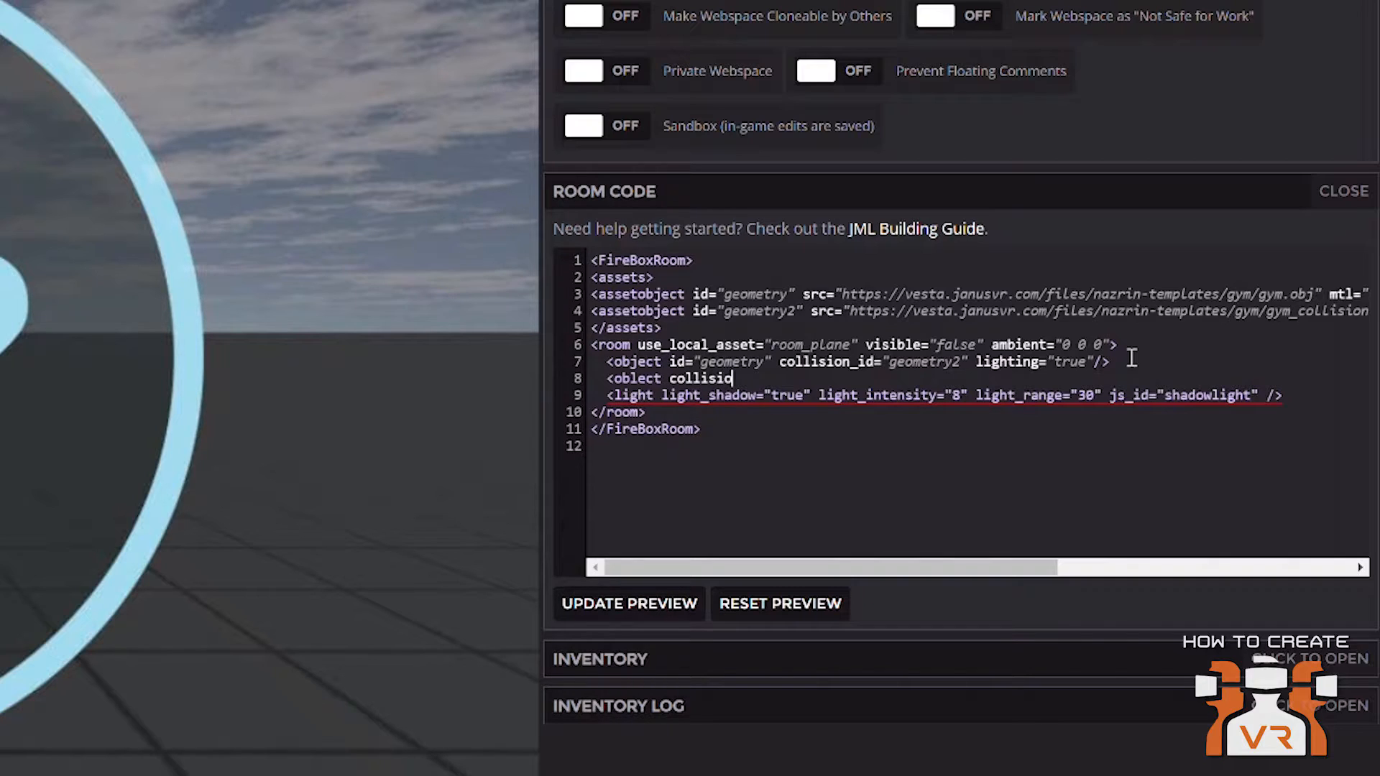
type("n_id=\"cube\" scale=\"10000")
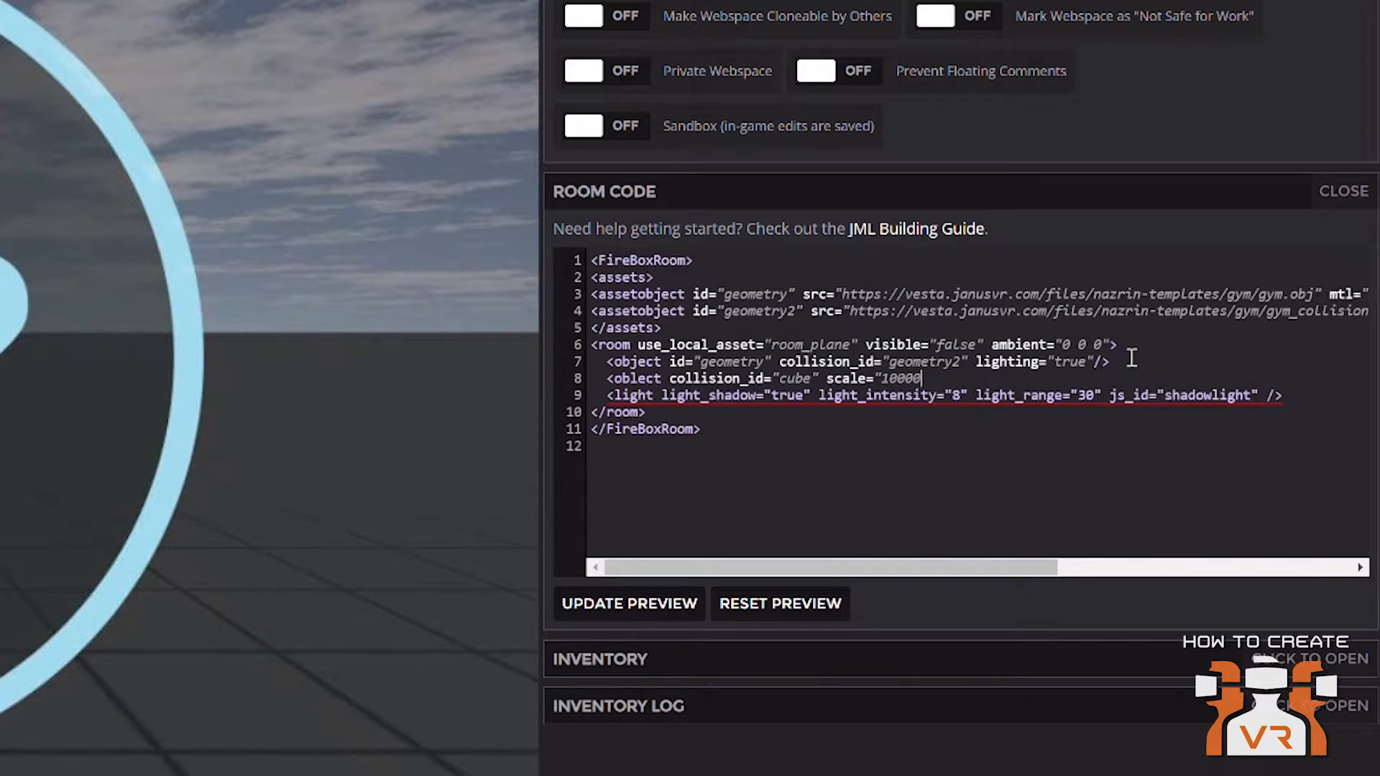
type(" 10 10000\" pos=\"0 -5 0\" />")
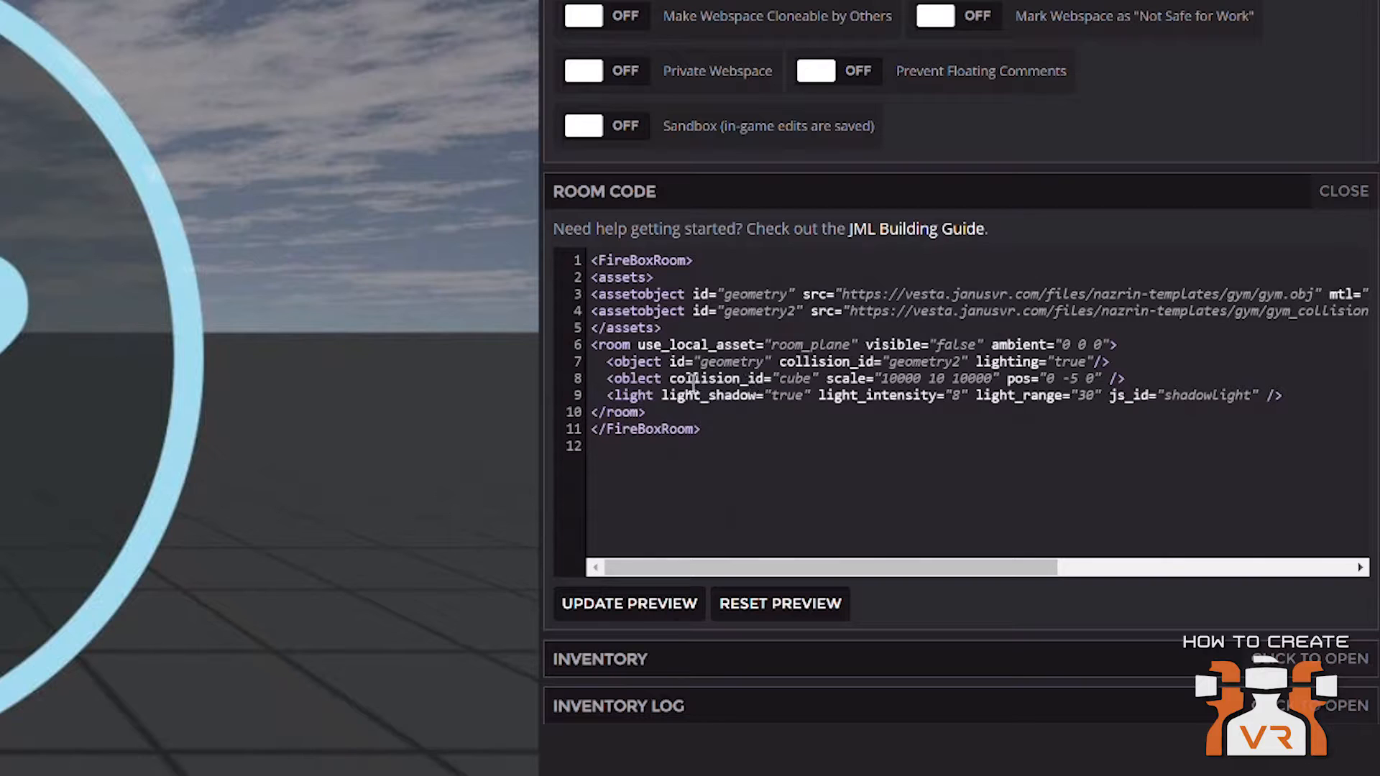
left_click(639, 379)
key("BackSpace")
type("j")
left_click(653, 411)
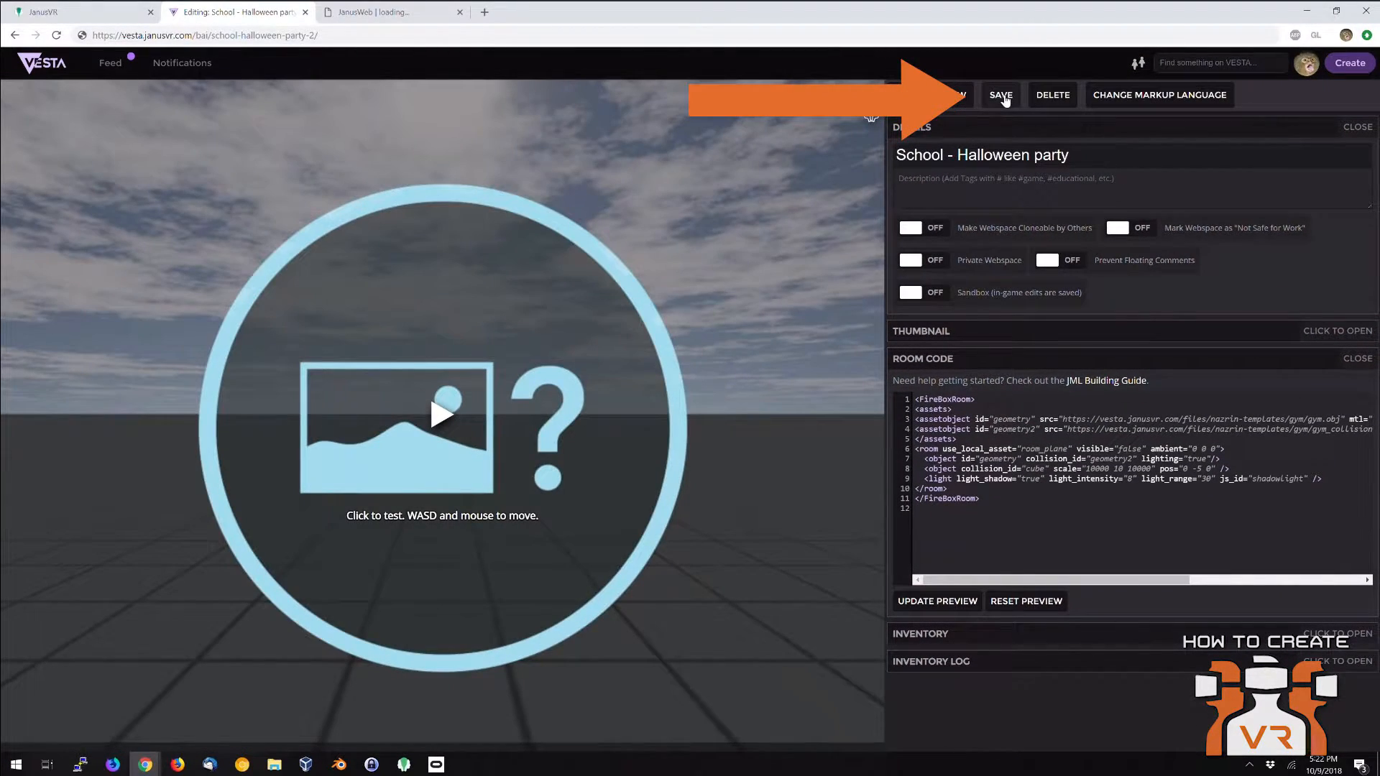
Save the Halloween party webspace and load its address in the JanusWeb tab.
left_click(1003, 97)
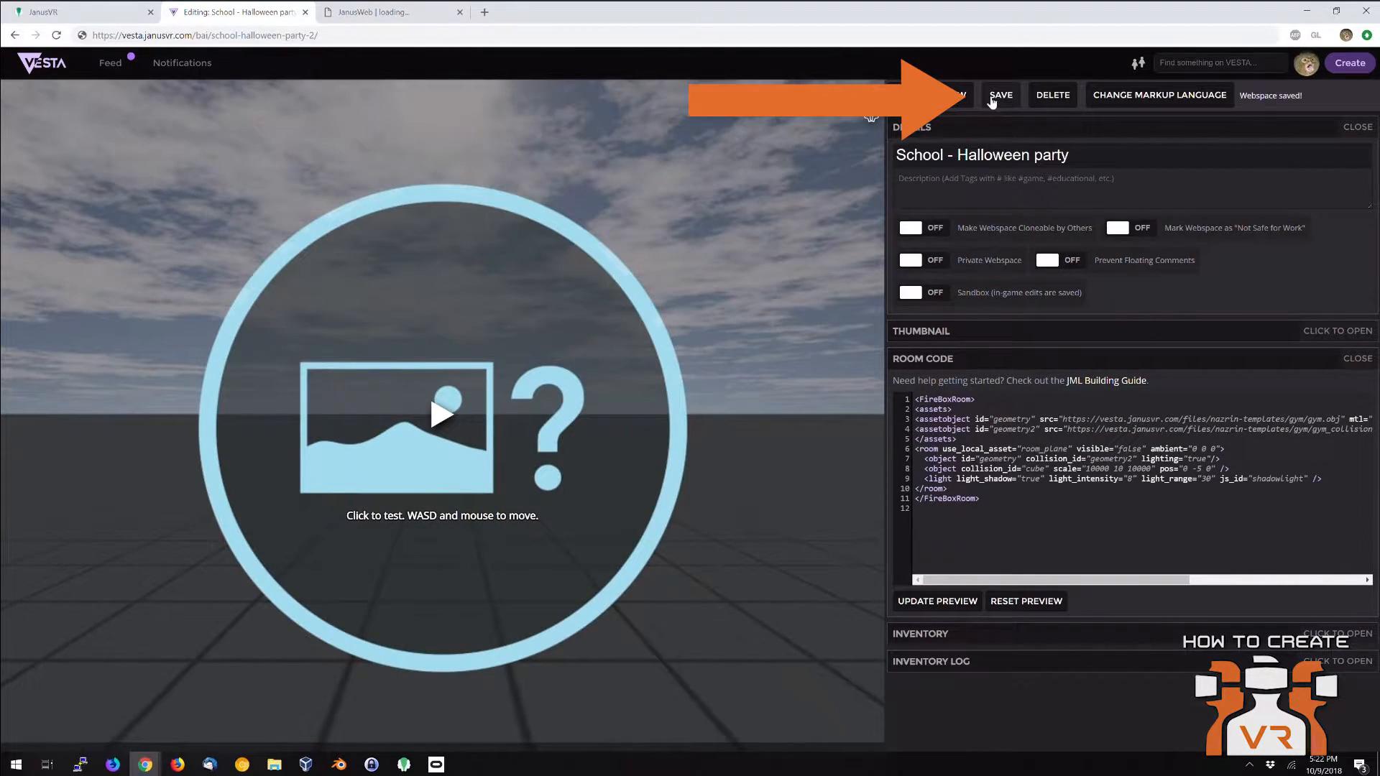
left_click(314, 37)
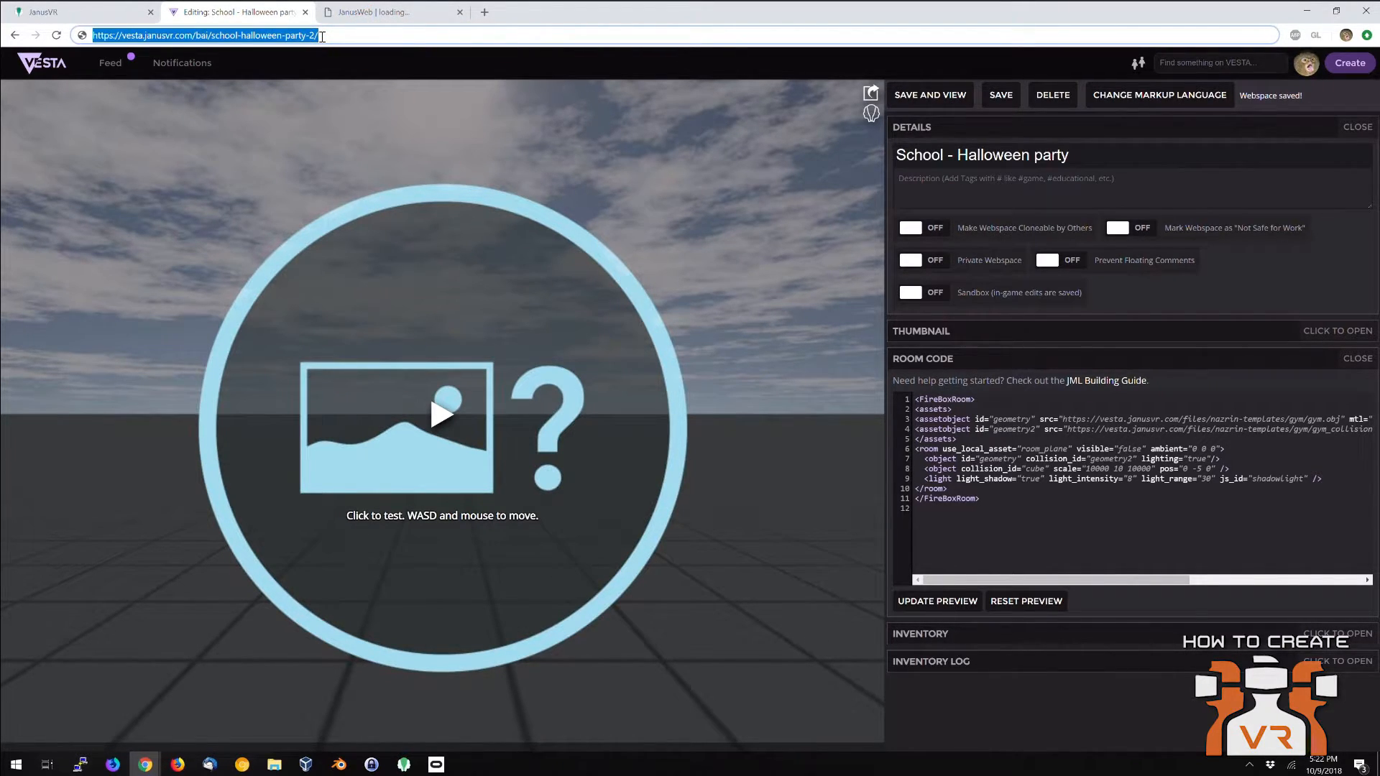
left_click(373, 13)
Enter the Halloween party gym in JanusWeb and walk around to check the lighting.
left_click(662, 287)
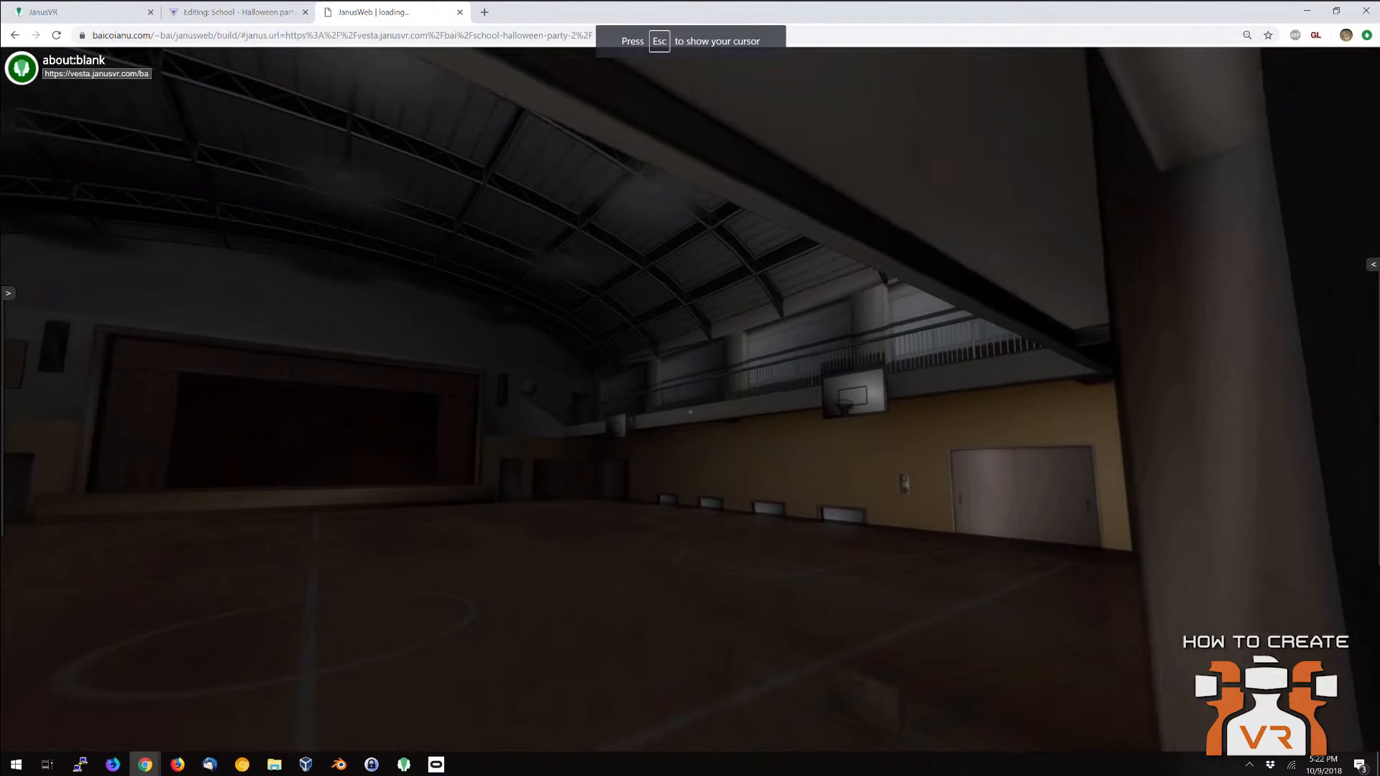
key("w")
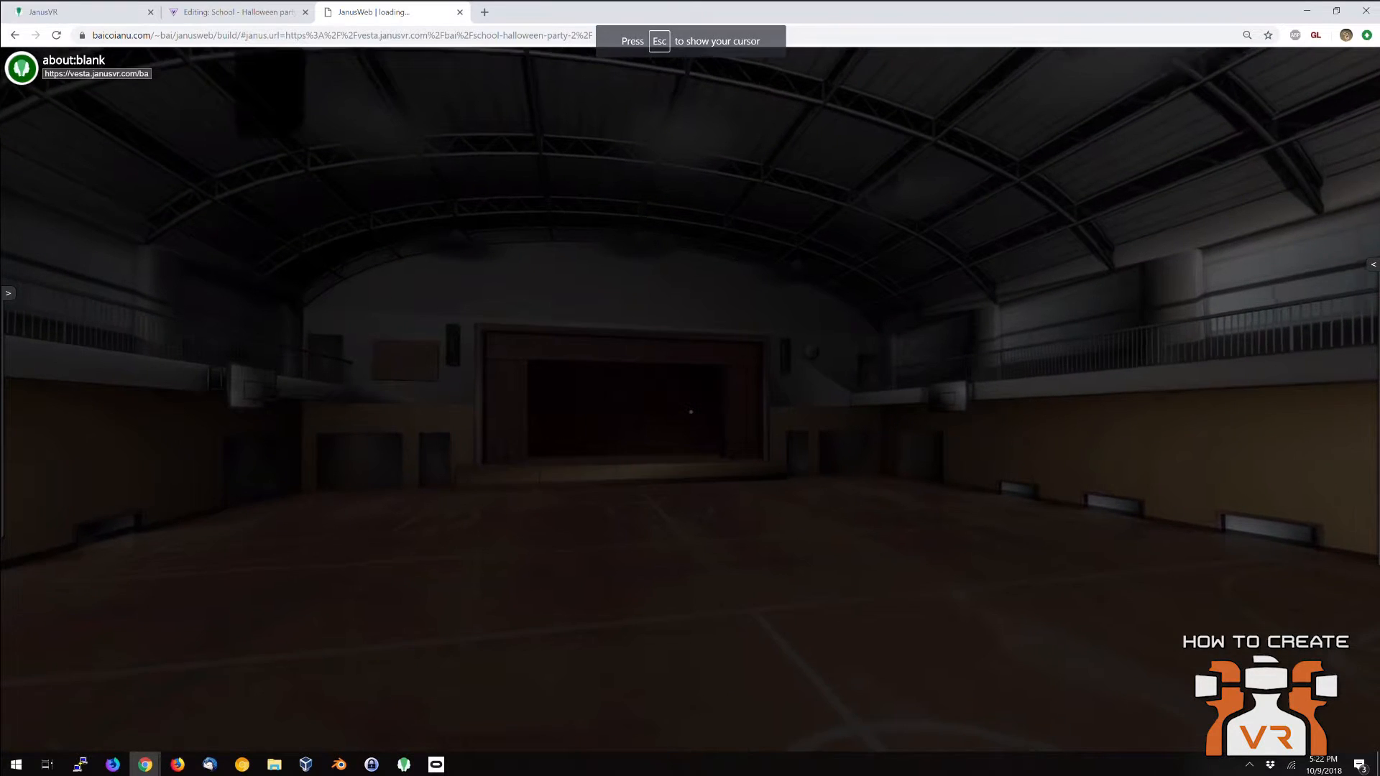
key("w")
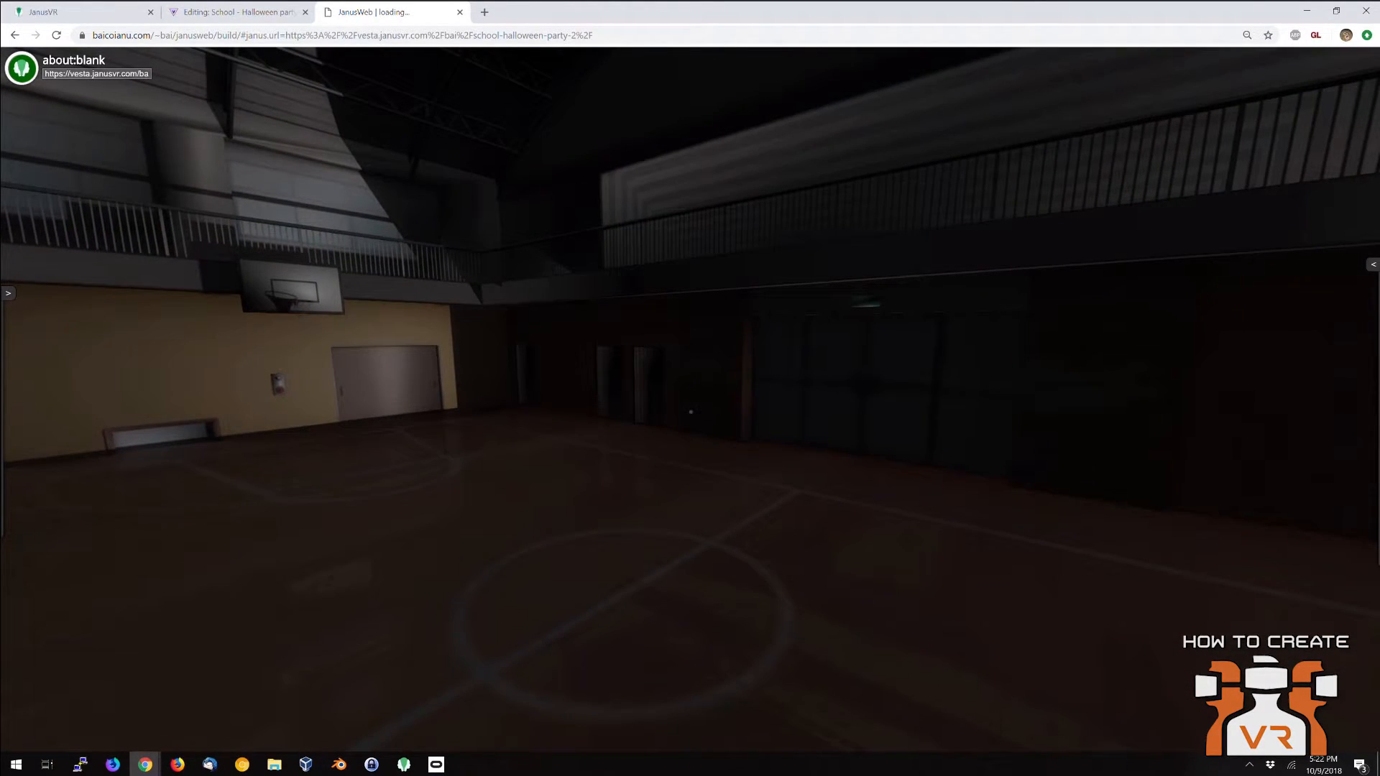
In the scene editor, select the shadowlight and move it from the entrance doors to the middle of the gym floor.
key("F1")
left_click_drag(656, 292, 595, 368)
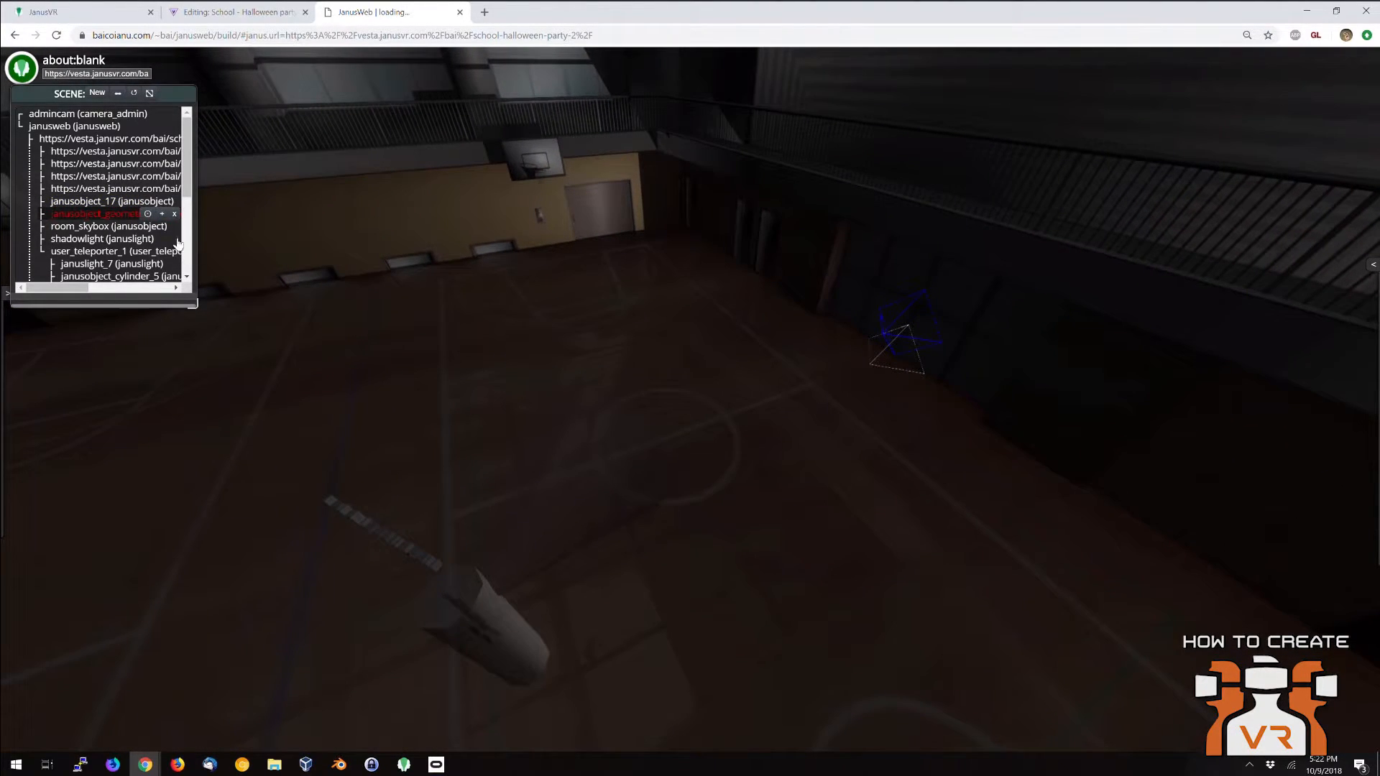
left_click(79, 239)
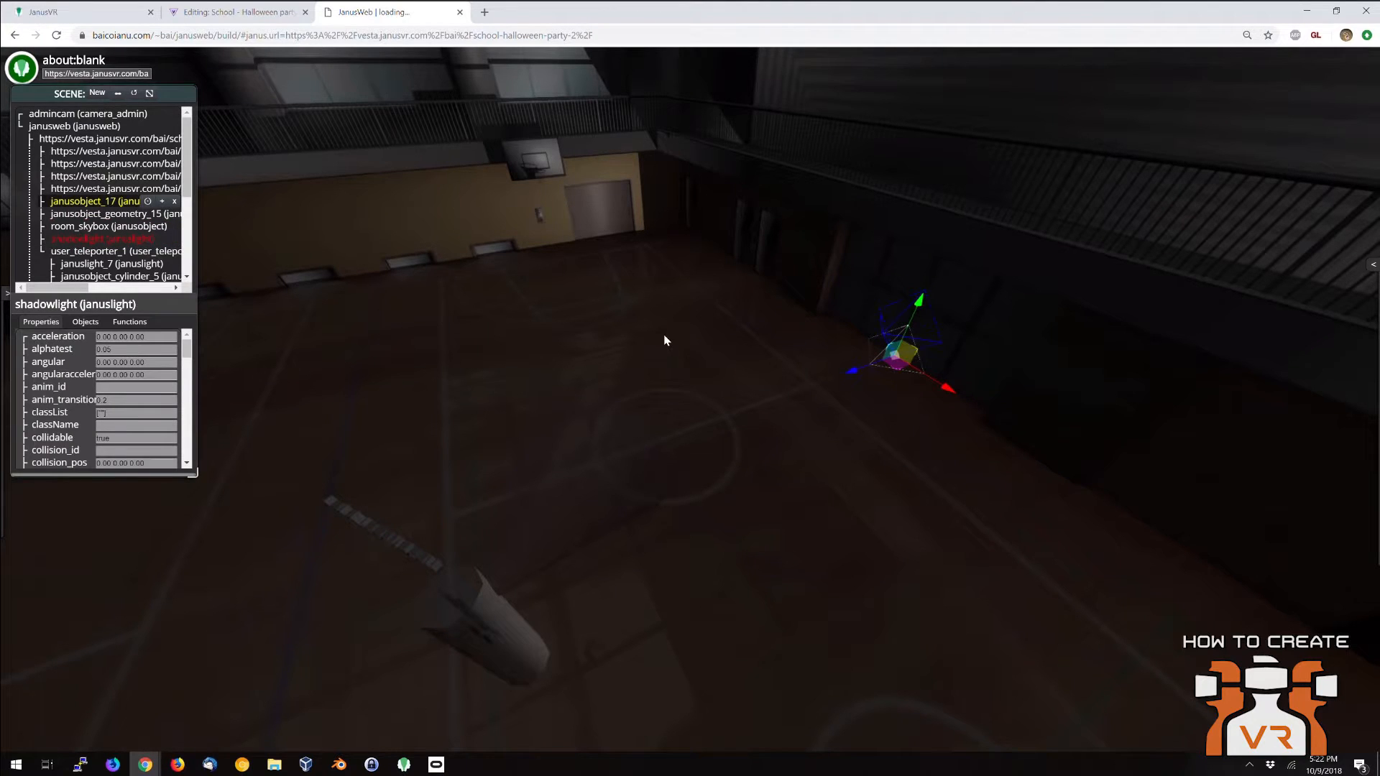
left_click_drag(898, 364, 567, 369)
left_click_drag(400, 329, 259, 382)
left_click_drag(677, 331, 690, 431)
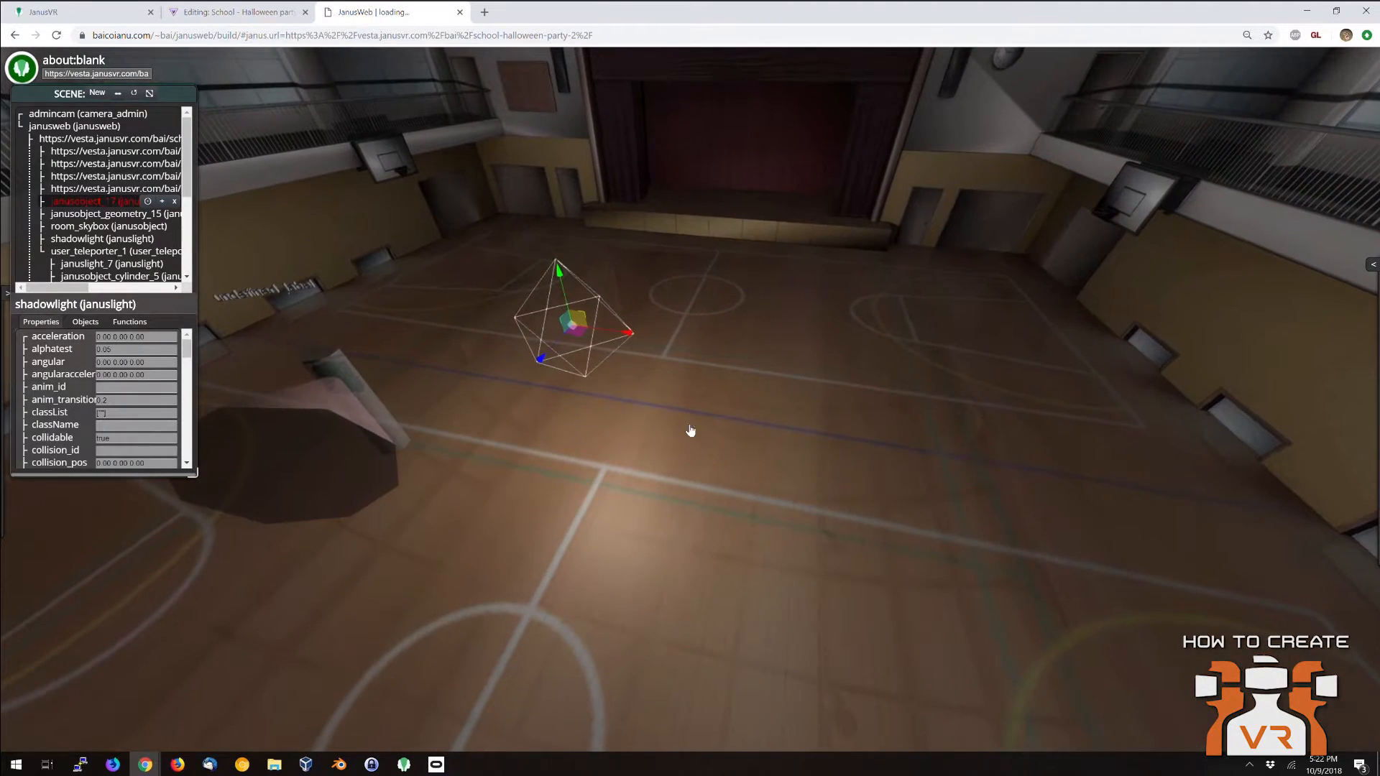
Enable the Sandbox option for School - Halloween party 2, save the webspace, and reload the room in JanusWeb.
left_click(235, 21)
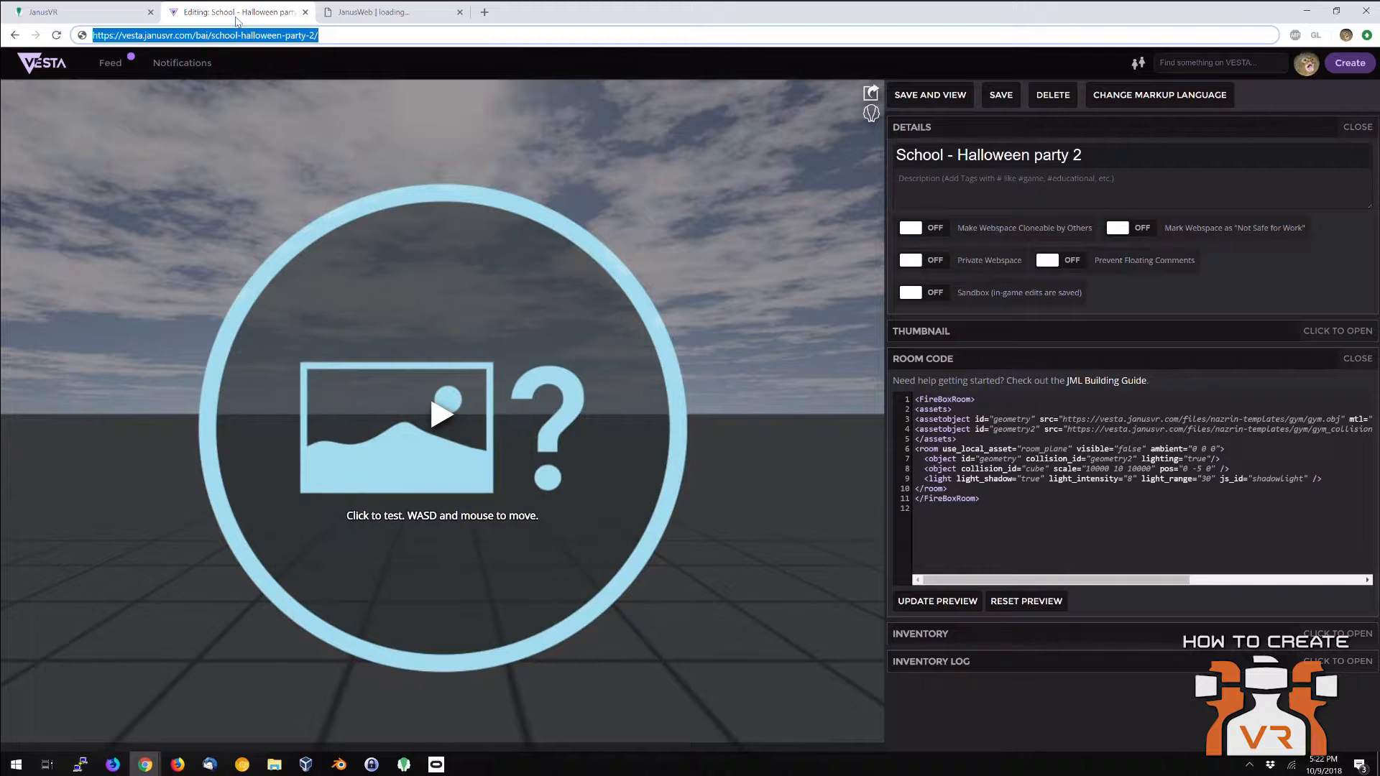
left_click(363, 13)
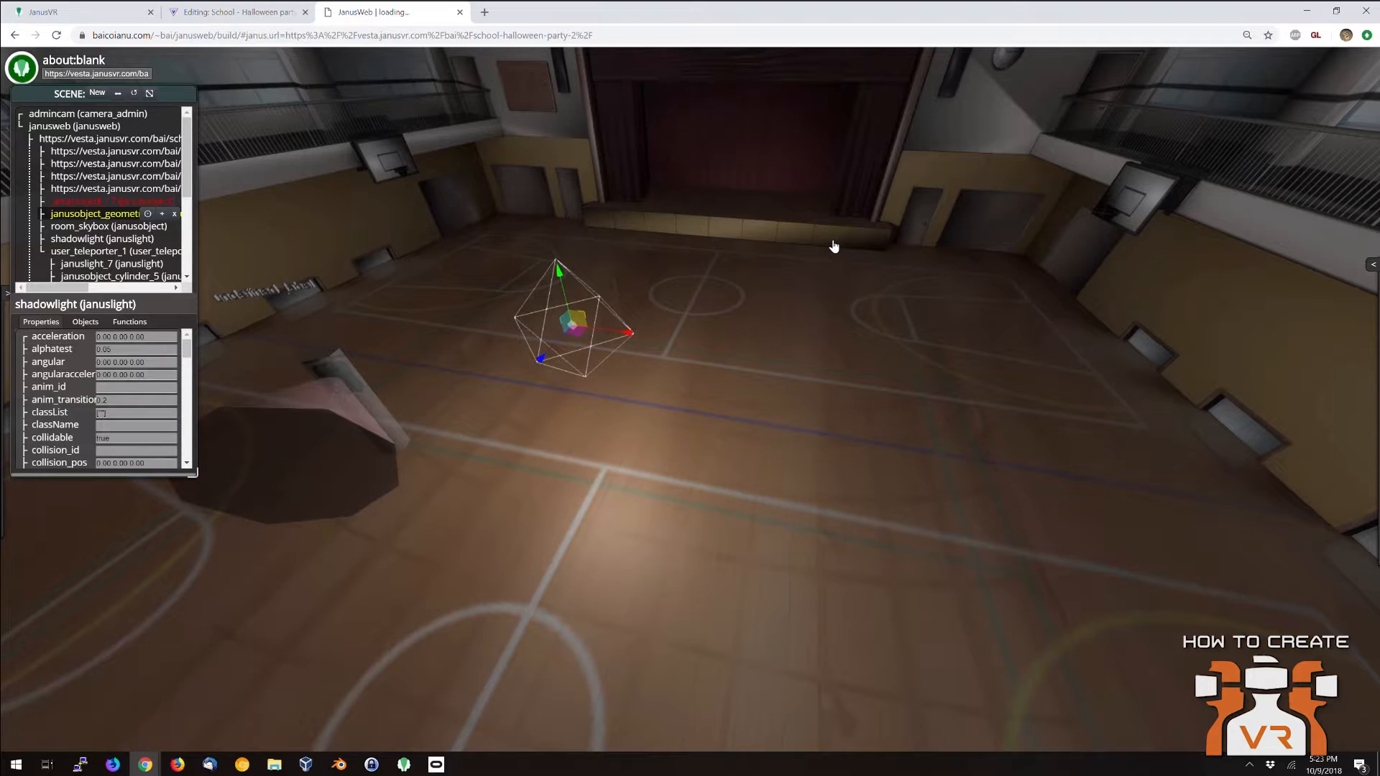
left_click(257, 22)
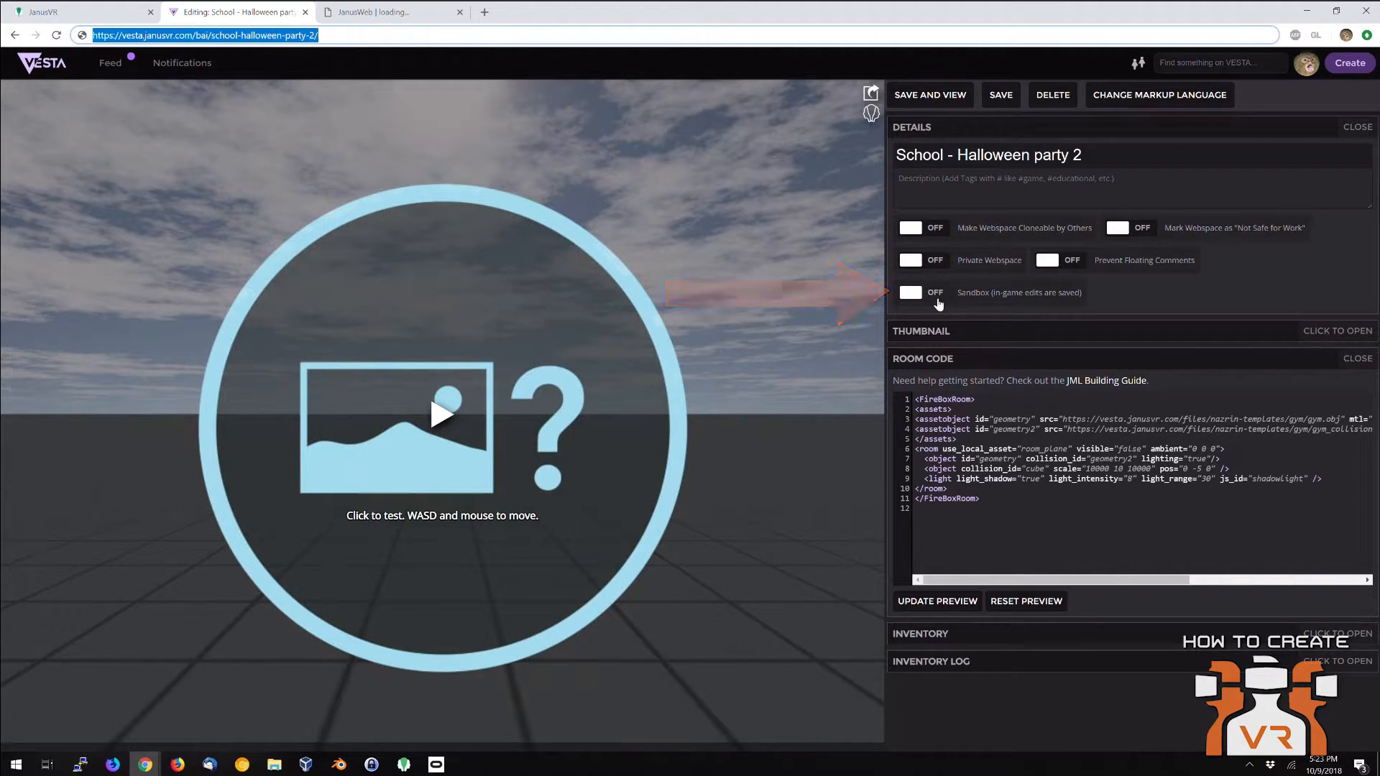
left_click(938, 304)
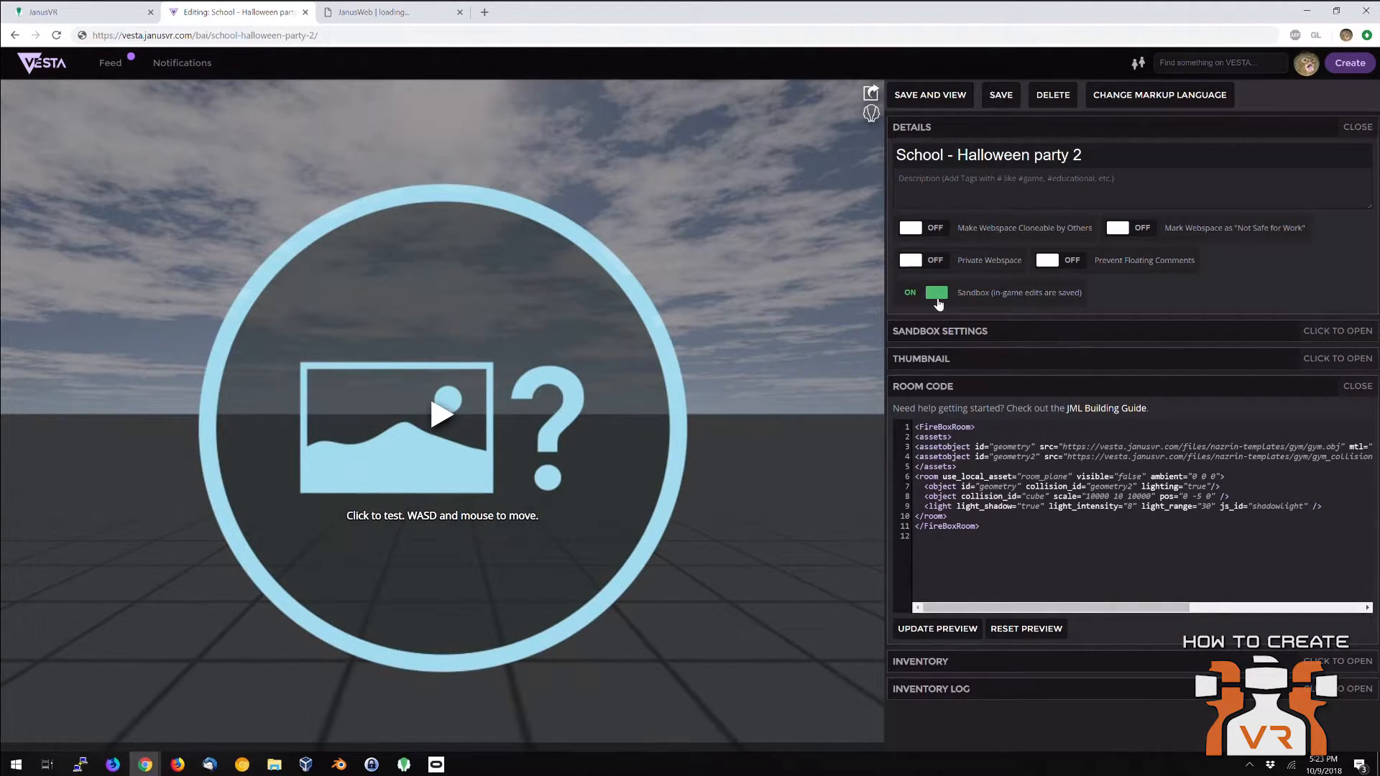
left_click(1014, 95)
left_click(351, 13)
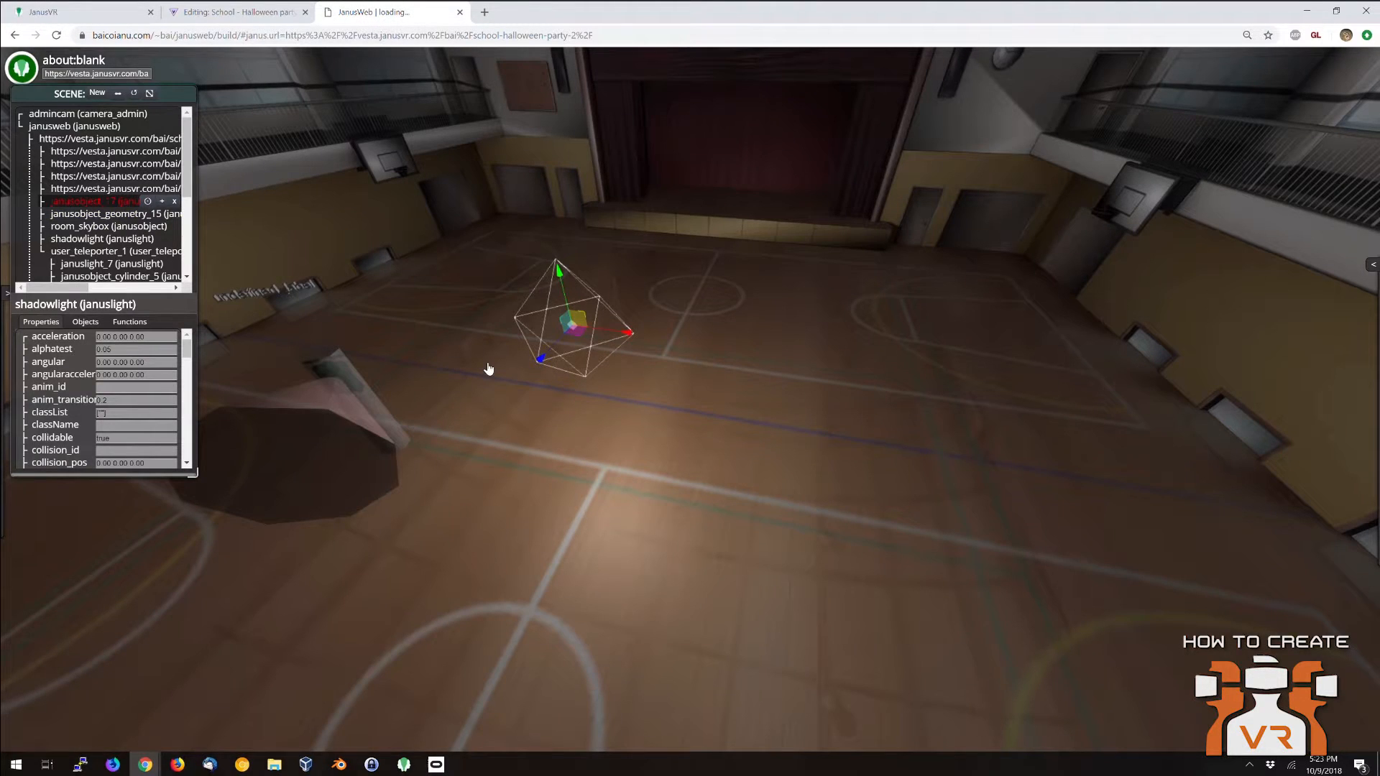
key("F5")
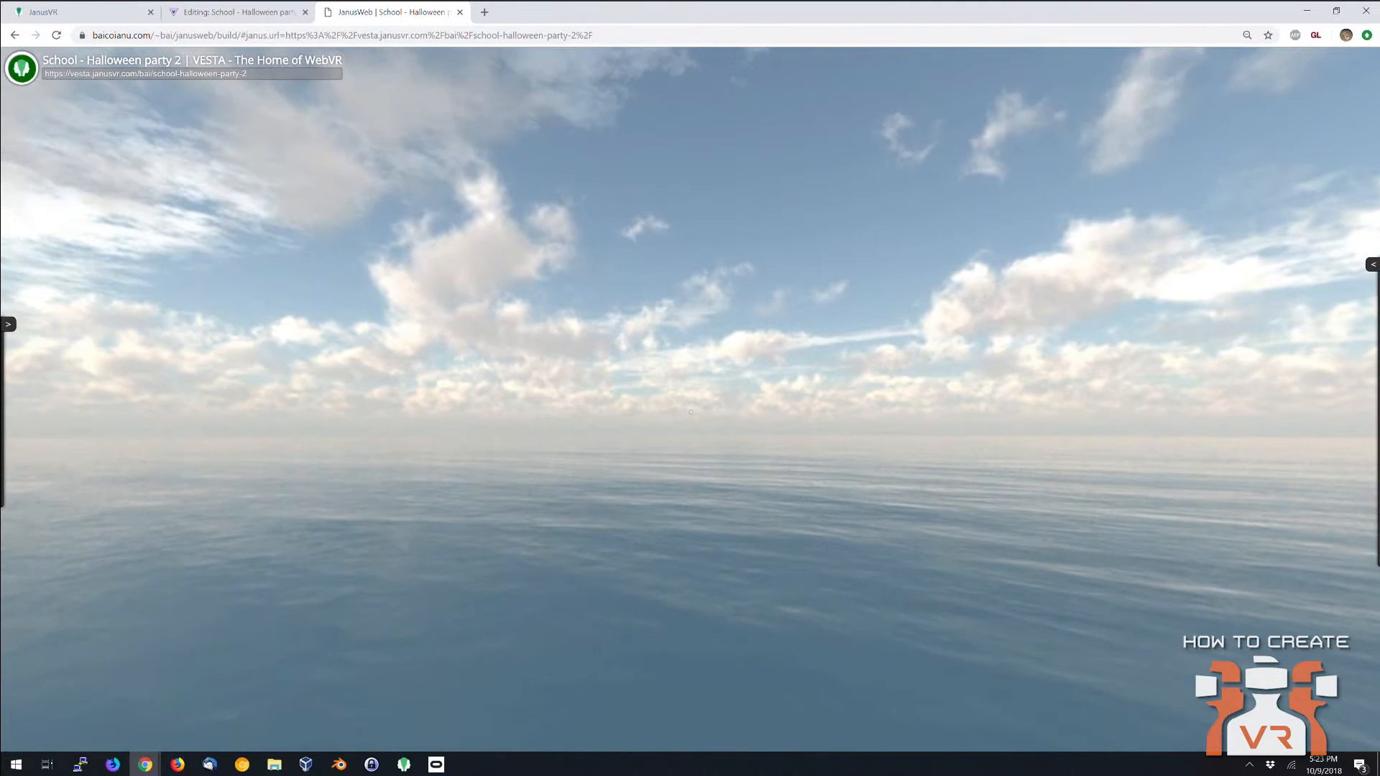
Enter the gym, open the scene editor, and move the shadowlight away from the entrance doors to the middle of the floor.
key("a")
key("s")
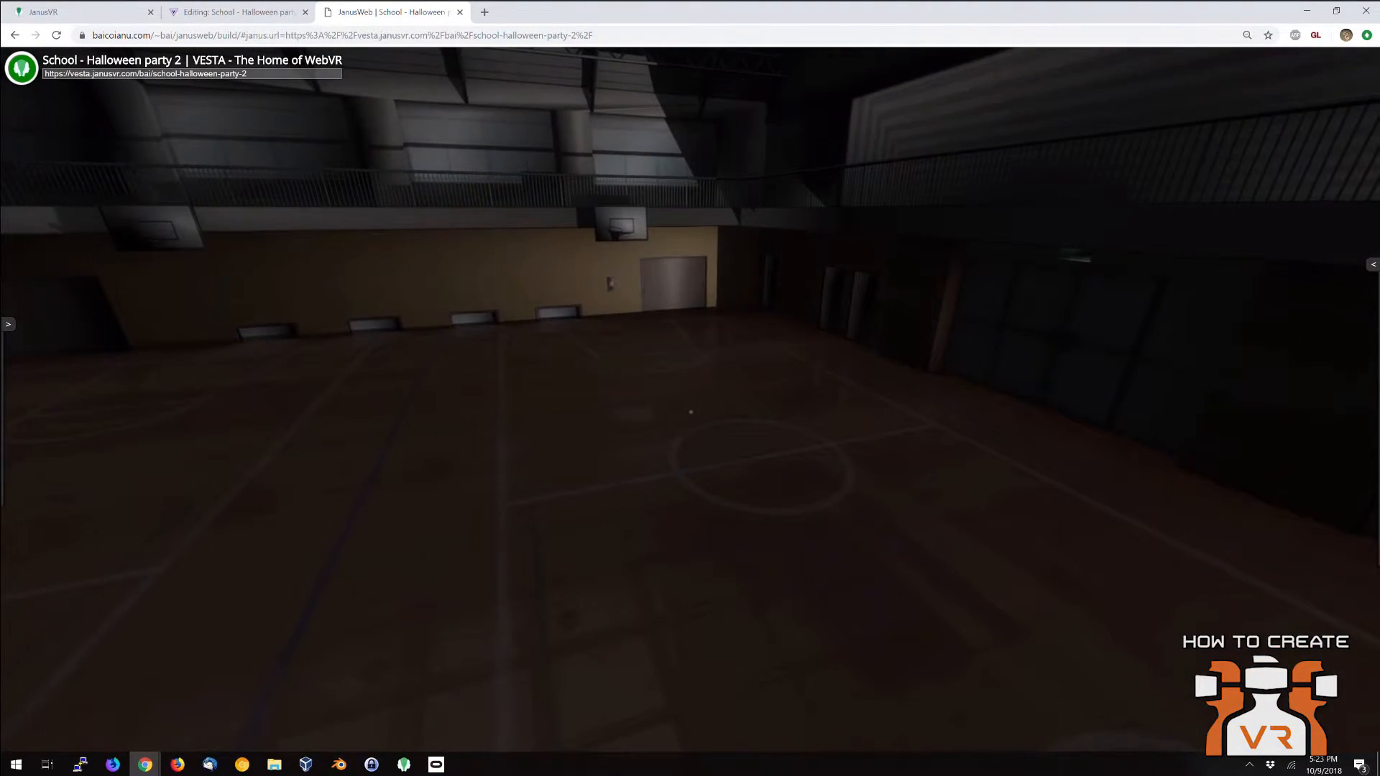
key("F1")
left_click_drag(667, 430, 920, 441)
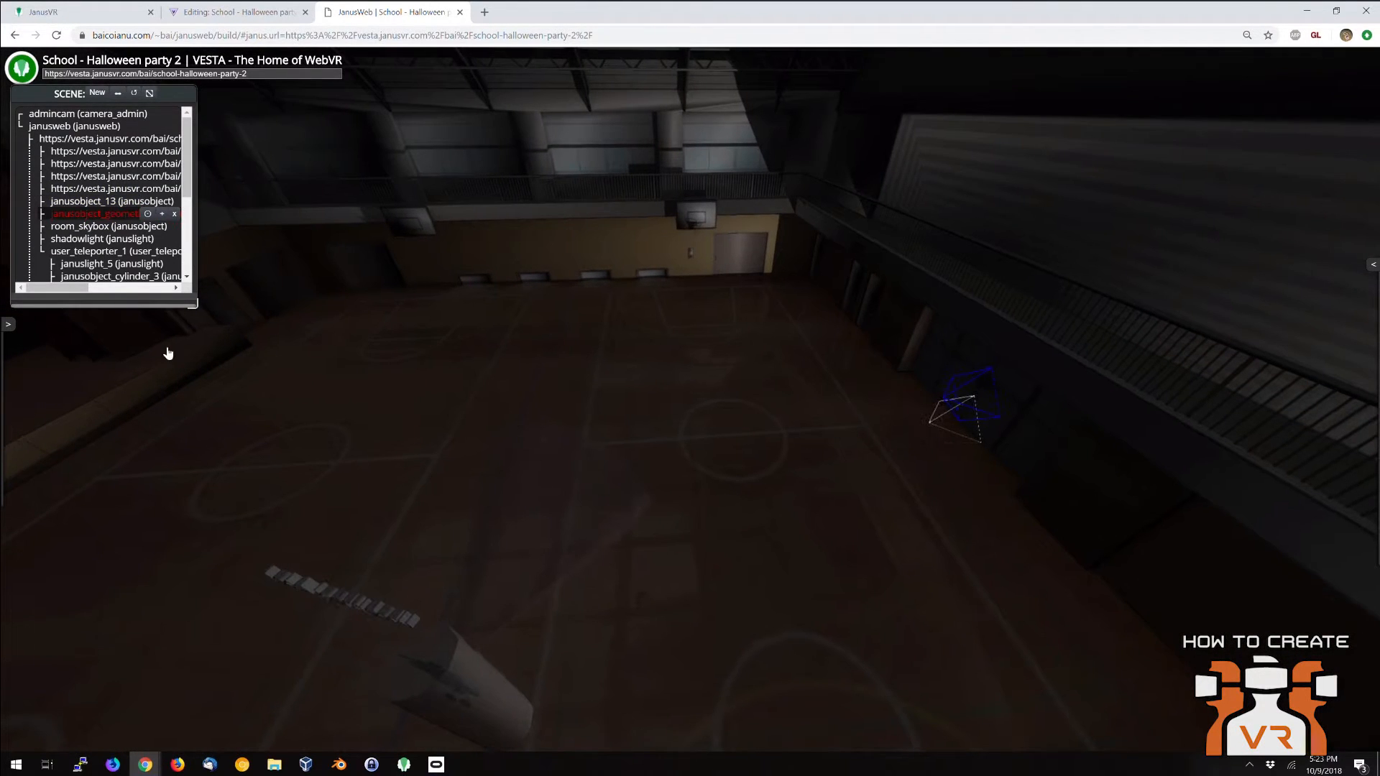
left_click(111, 240)
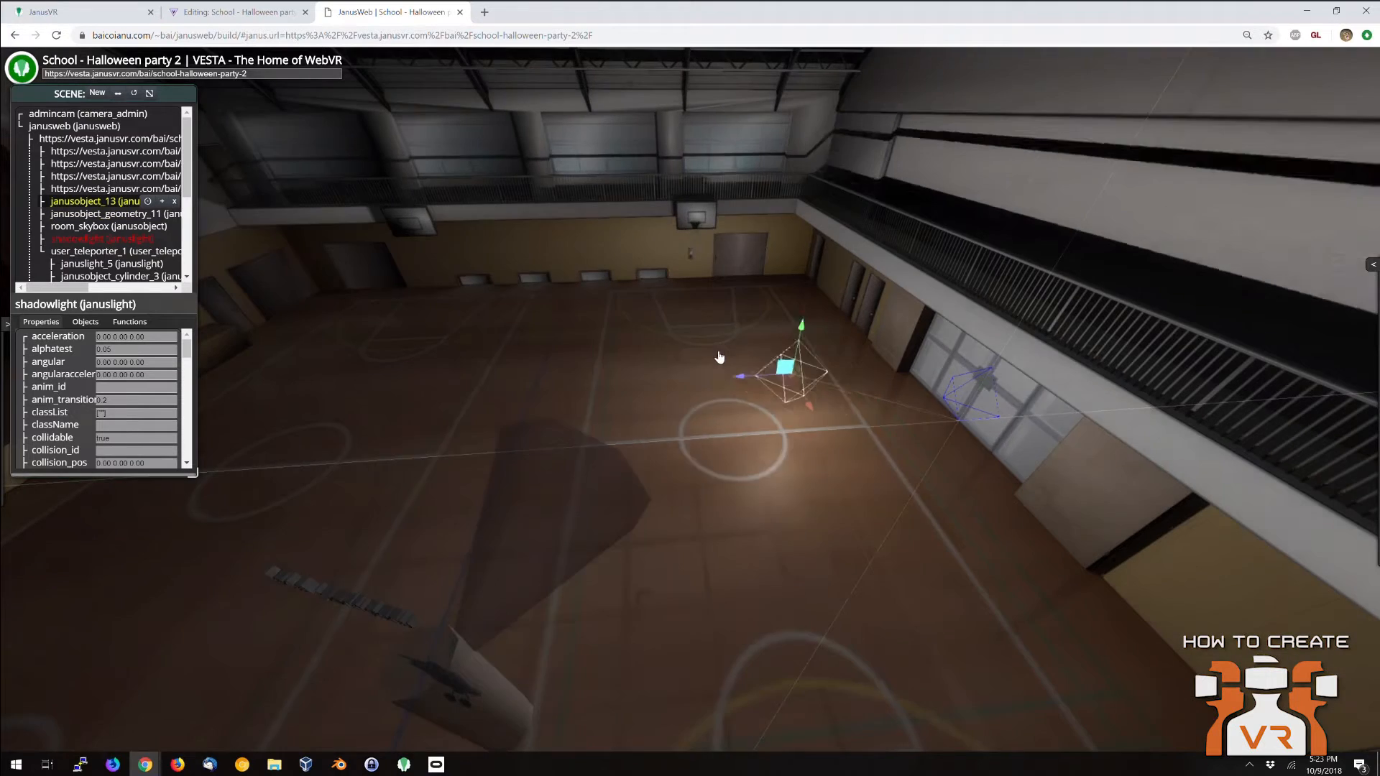
left_click_drag(720, 357, 517, 357)
left_click_drag(740, 396, 832, 431)
Reload the room to check the light placement, and examine the shadowlight line in the refreshed VESTA room code.
key("F5")
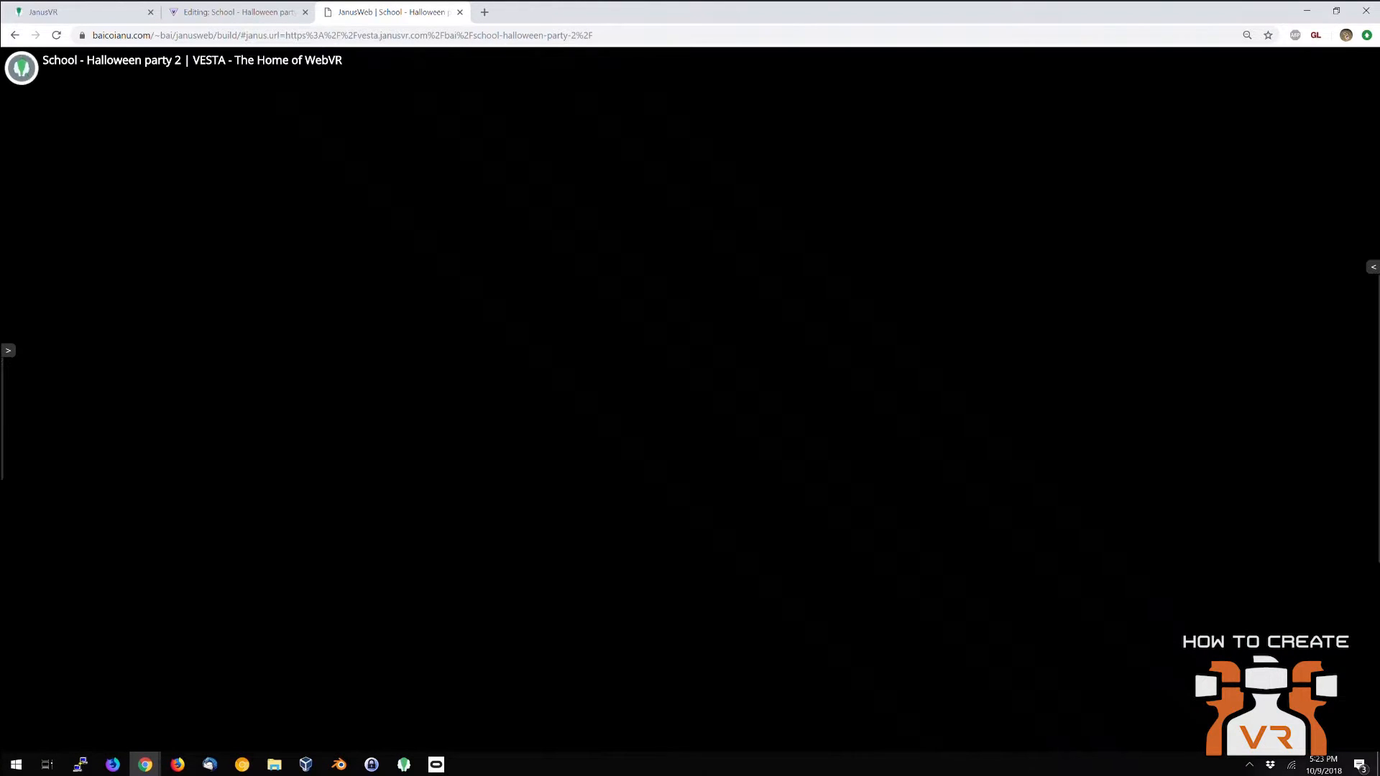
key("w")
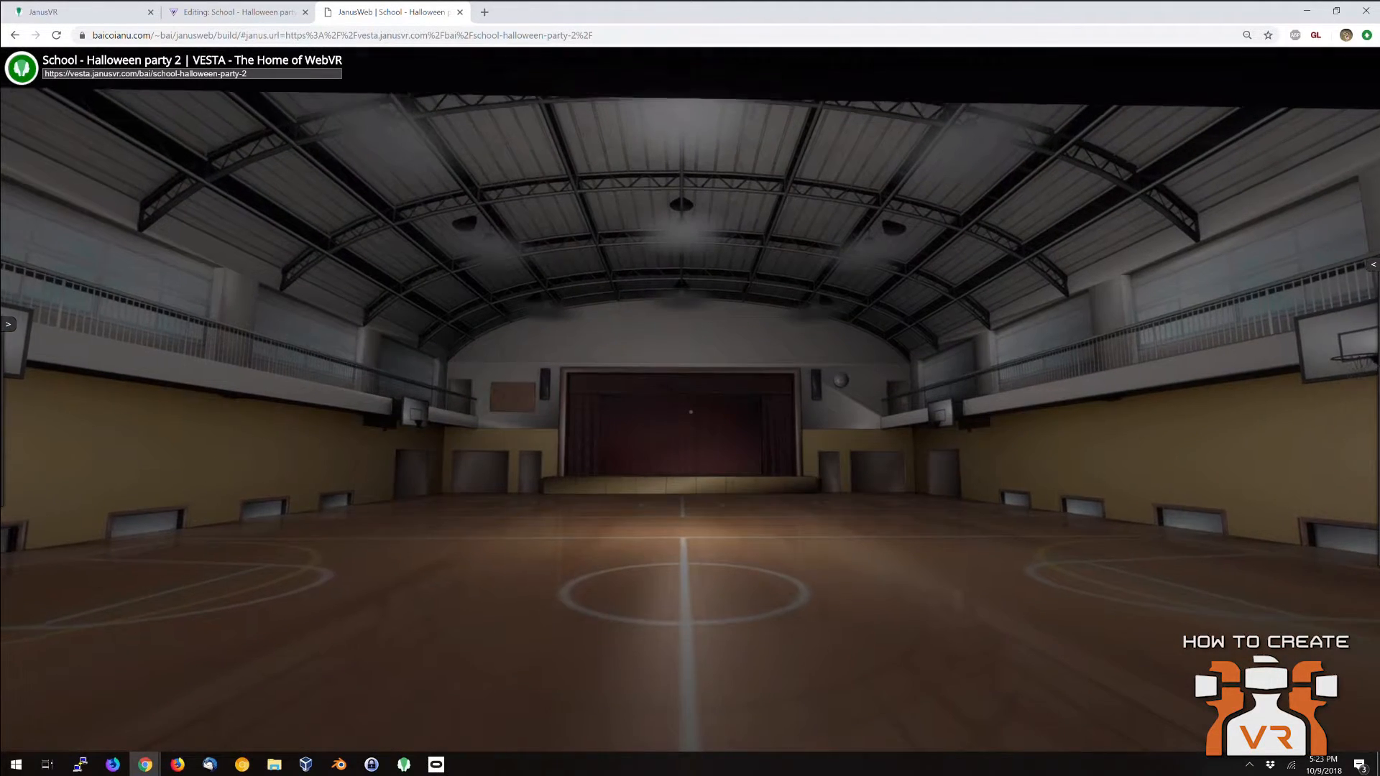
key("w")
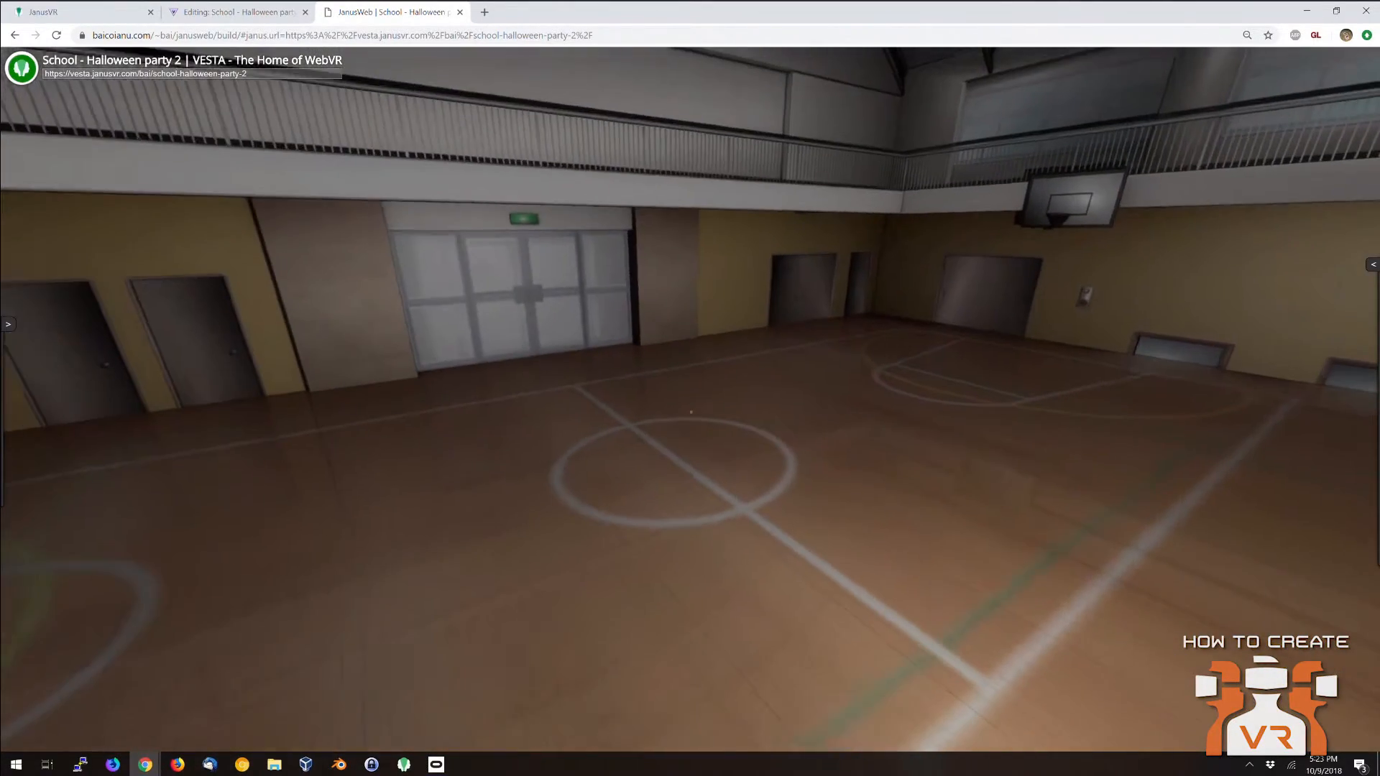
key("Escape")
key("ctrl+shift+Tab")
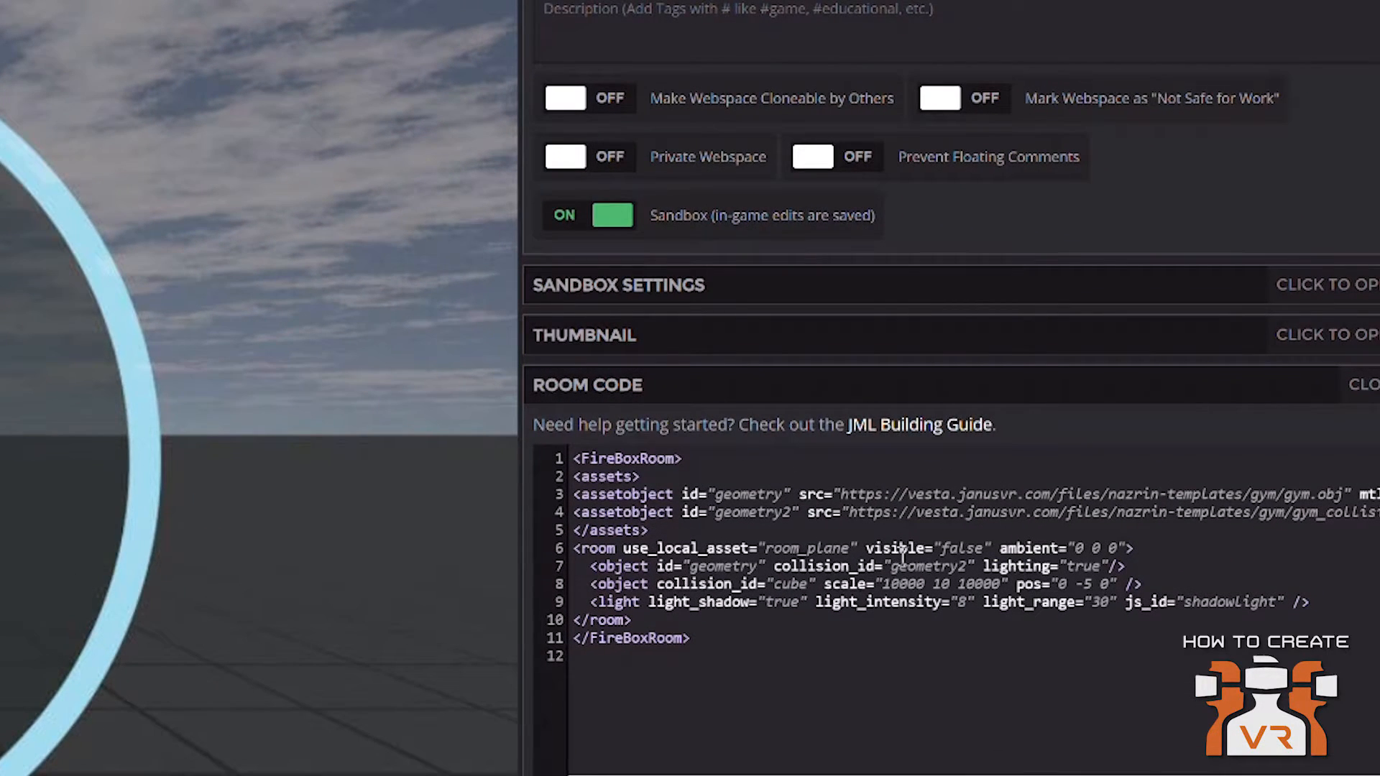
left_click(905, 619)
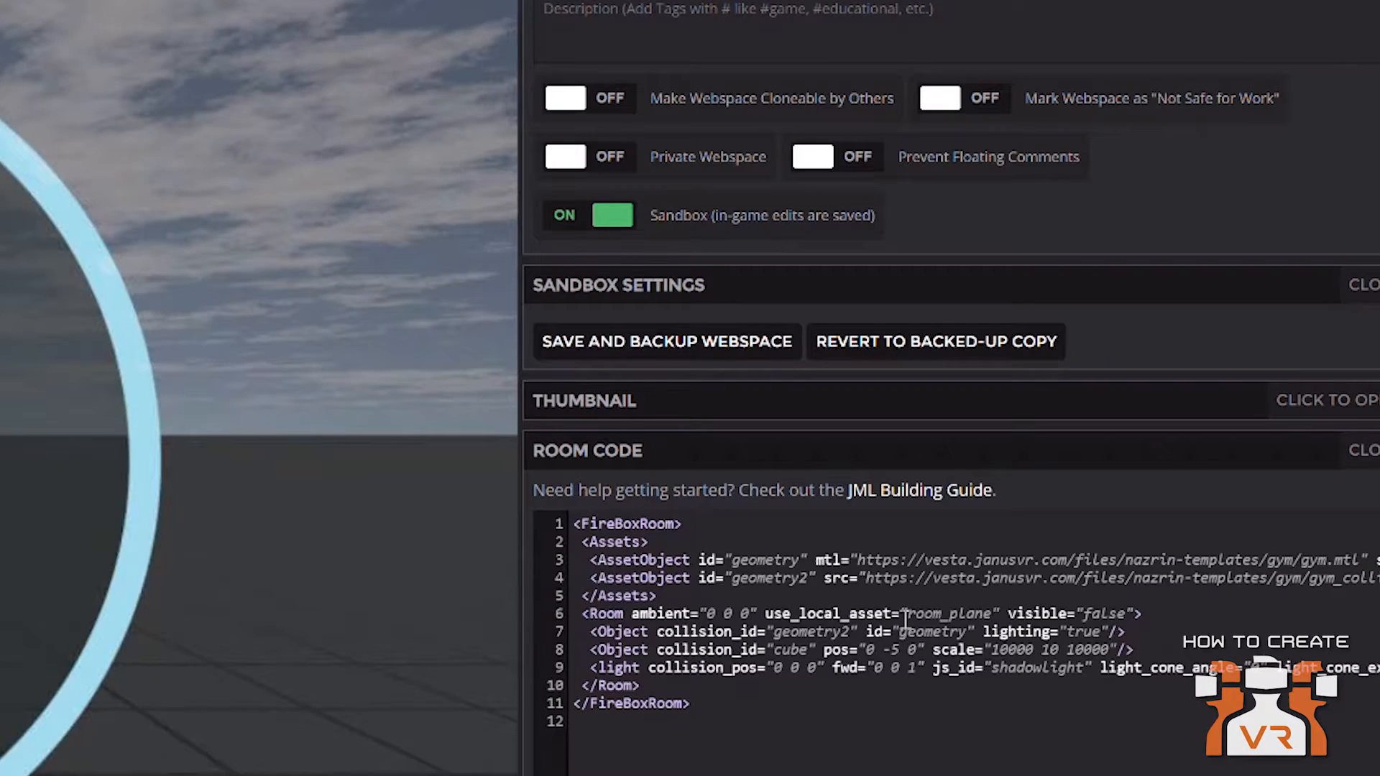
left_click(648, 667)
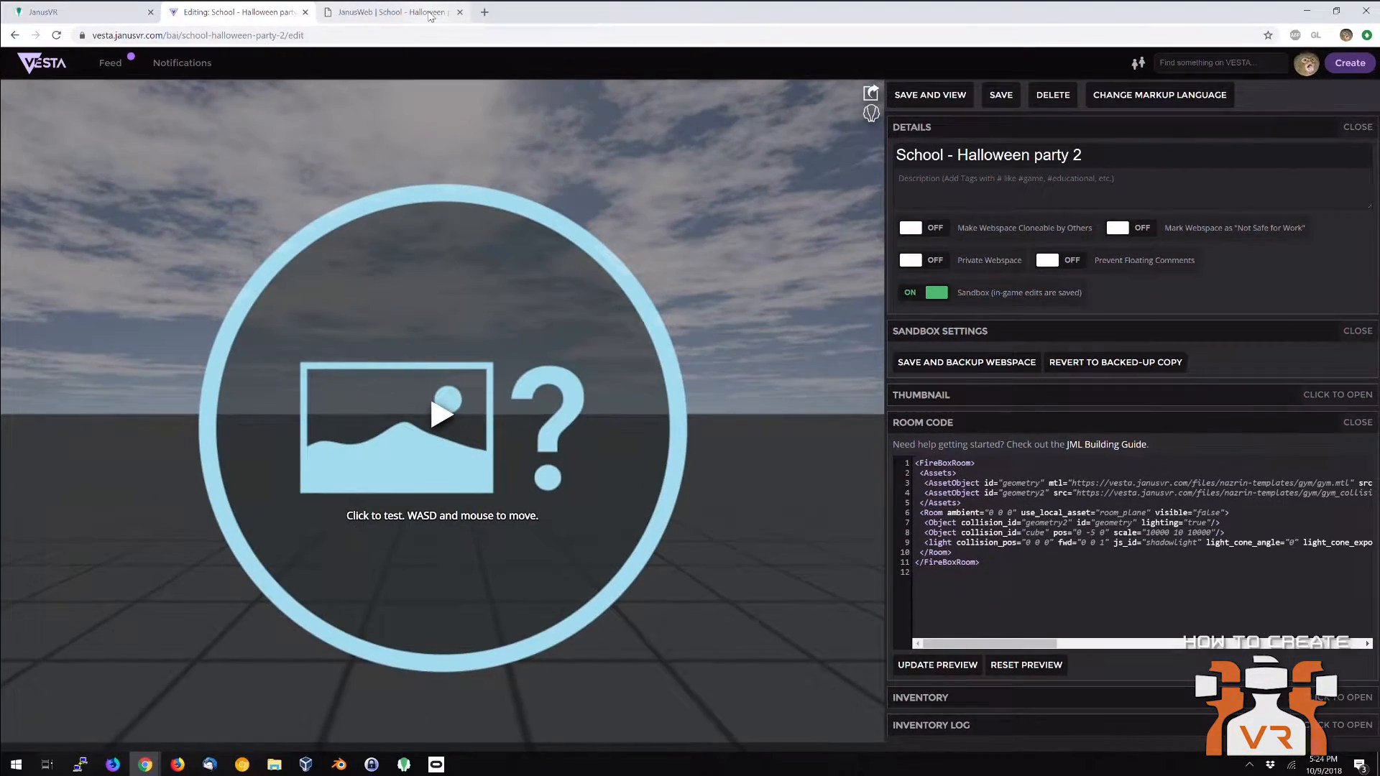
Return to the JanusWeb gym and walk around to examine the lighting near the stage and the entrance doors.
left_click(429, 16)
left_click(681, 392)
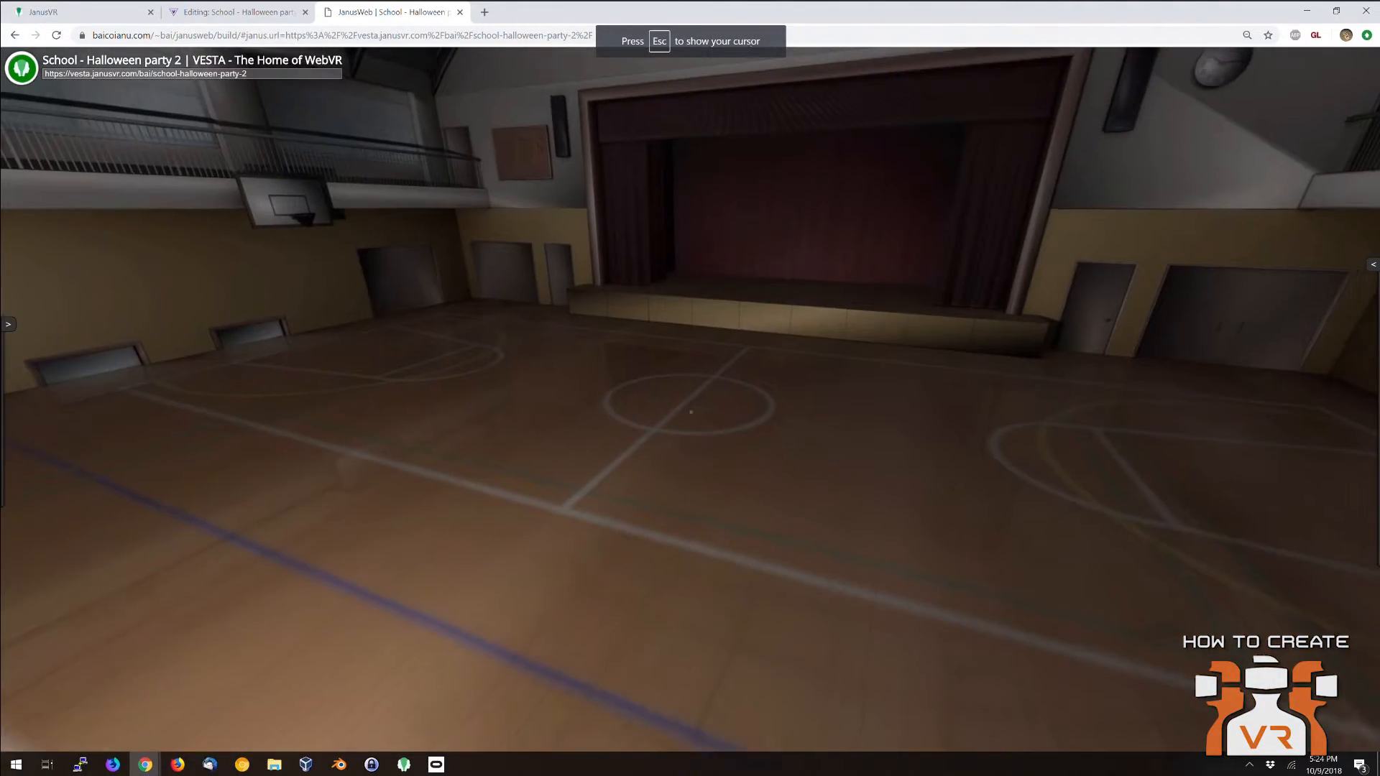
key("w")
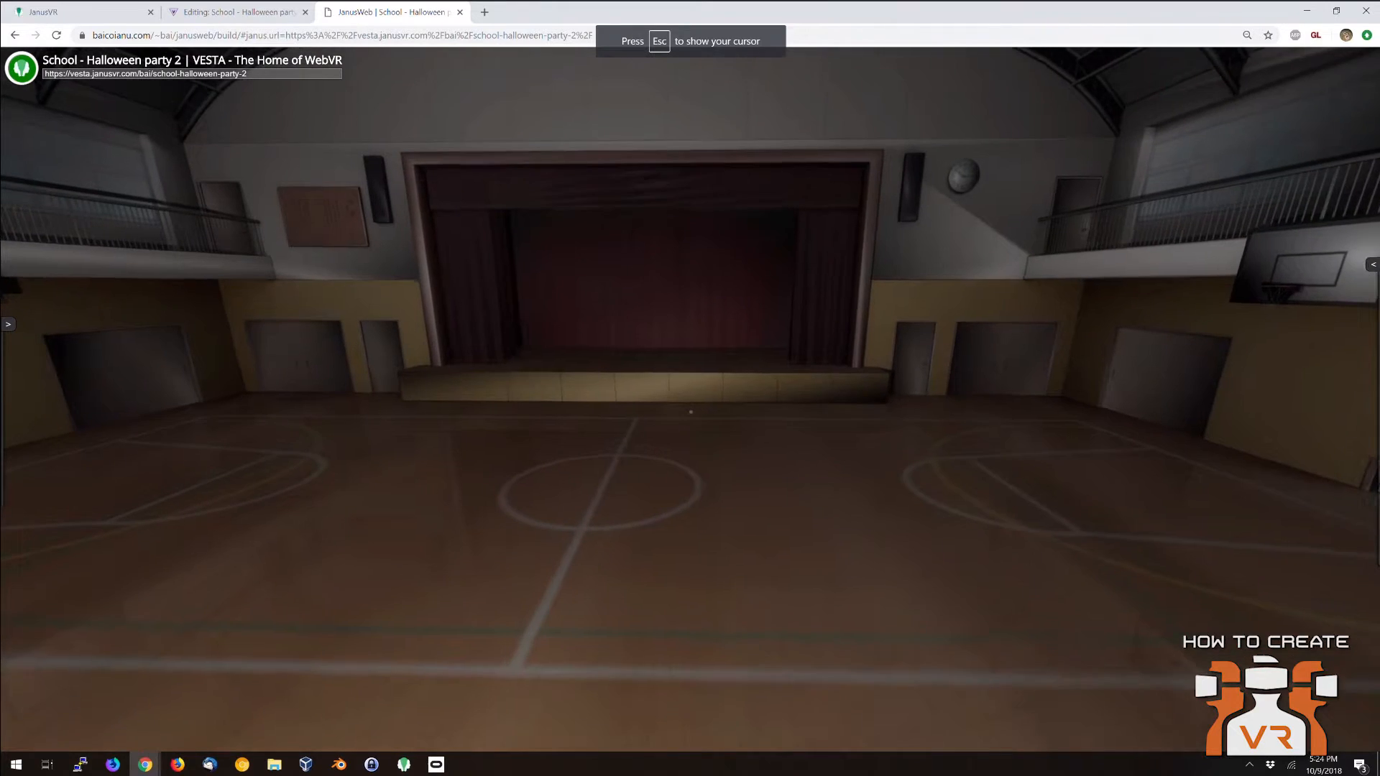
key("s")
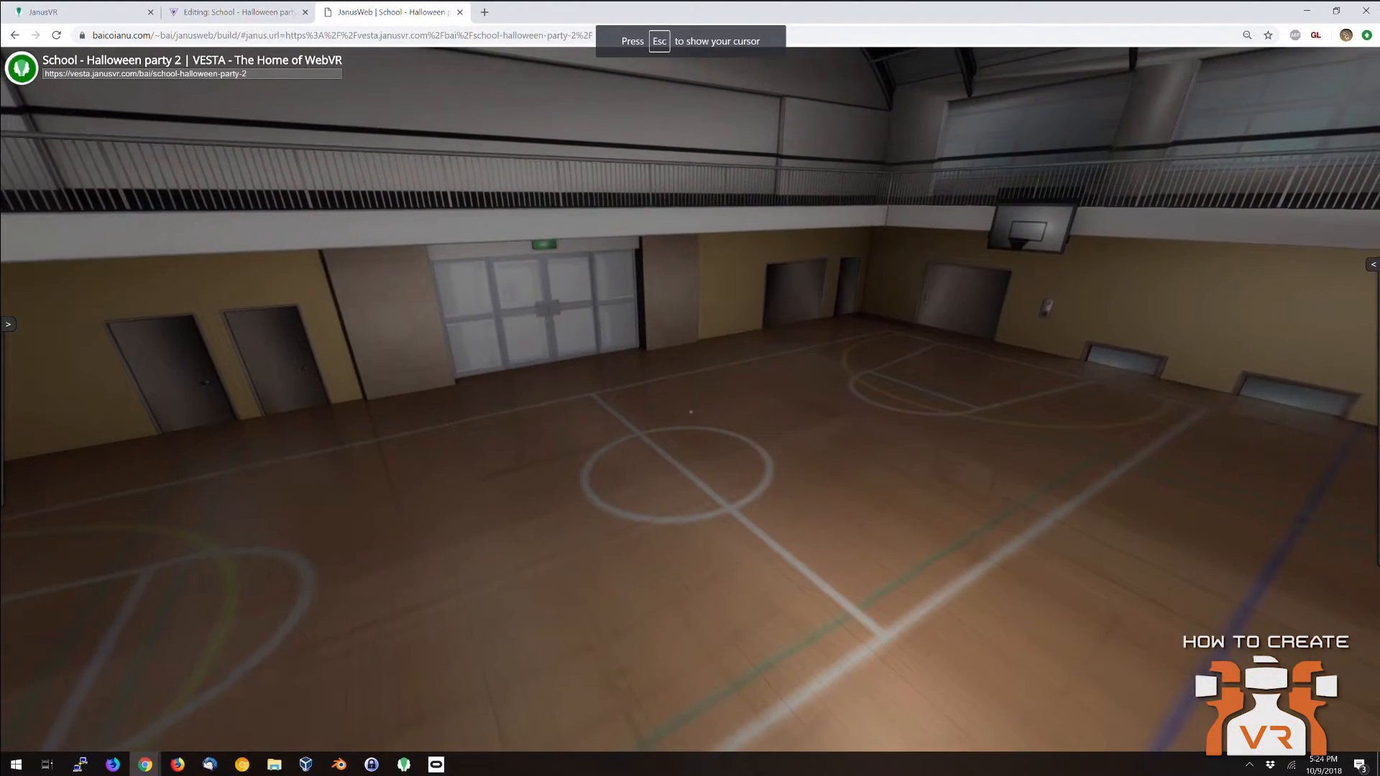
key("a")
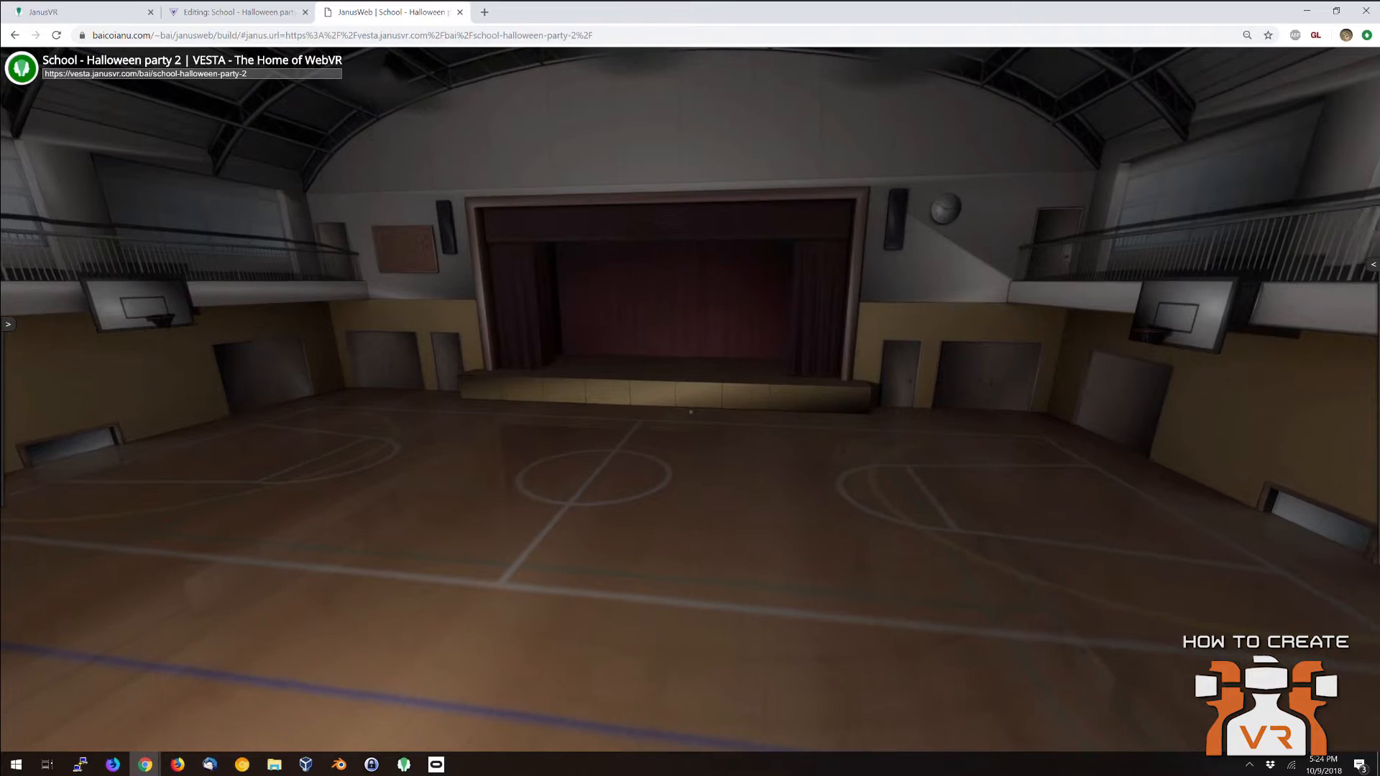
key("Escape")
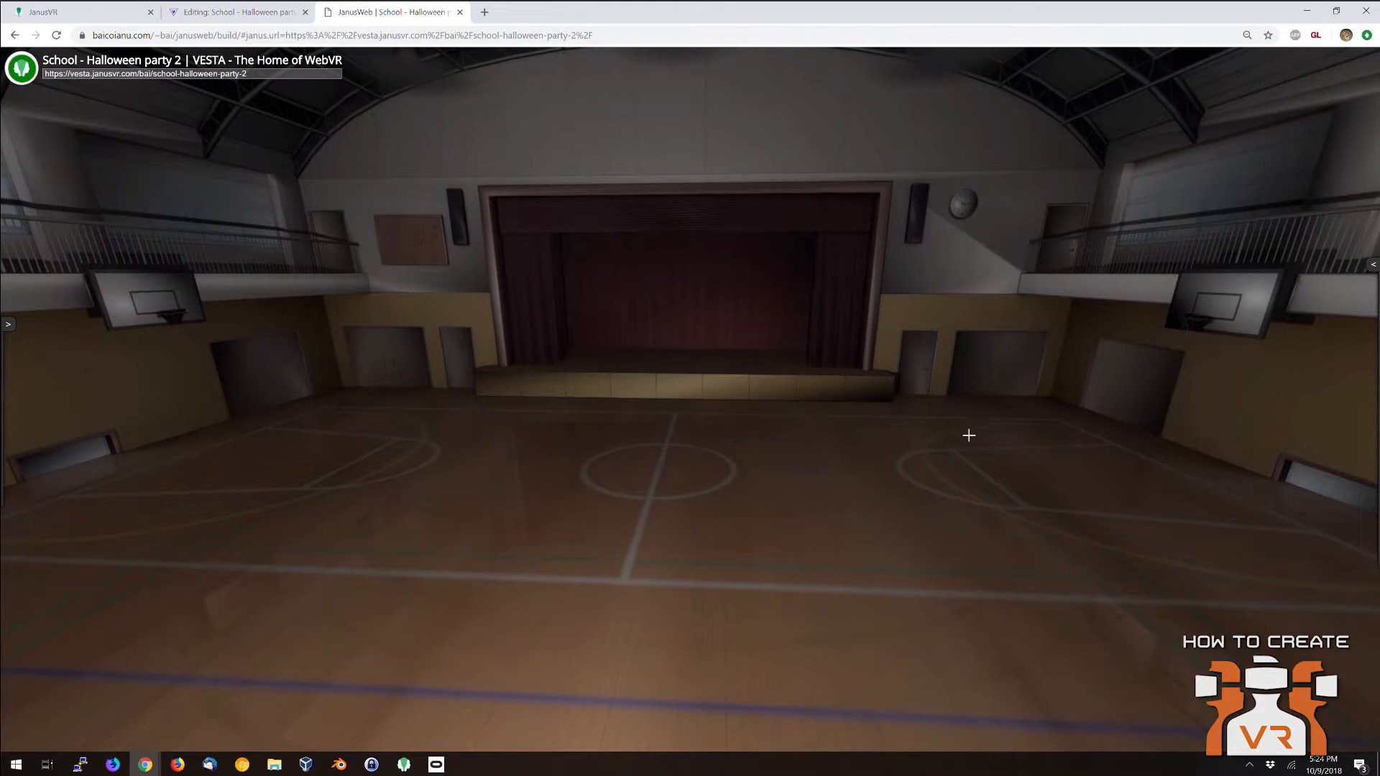
Open the asset inventory and place a cube primitive on the gym floor on the clock side of the stage.
left_click(1371, 267)
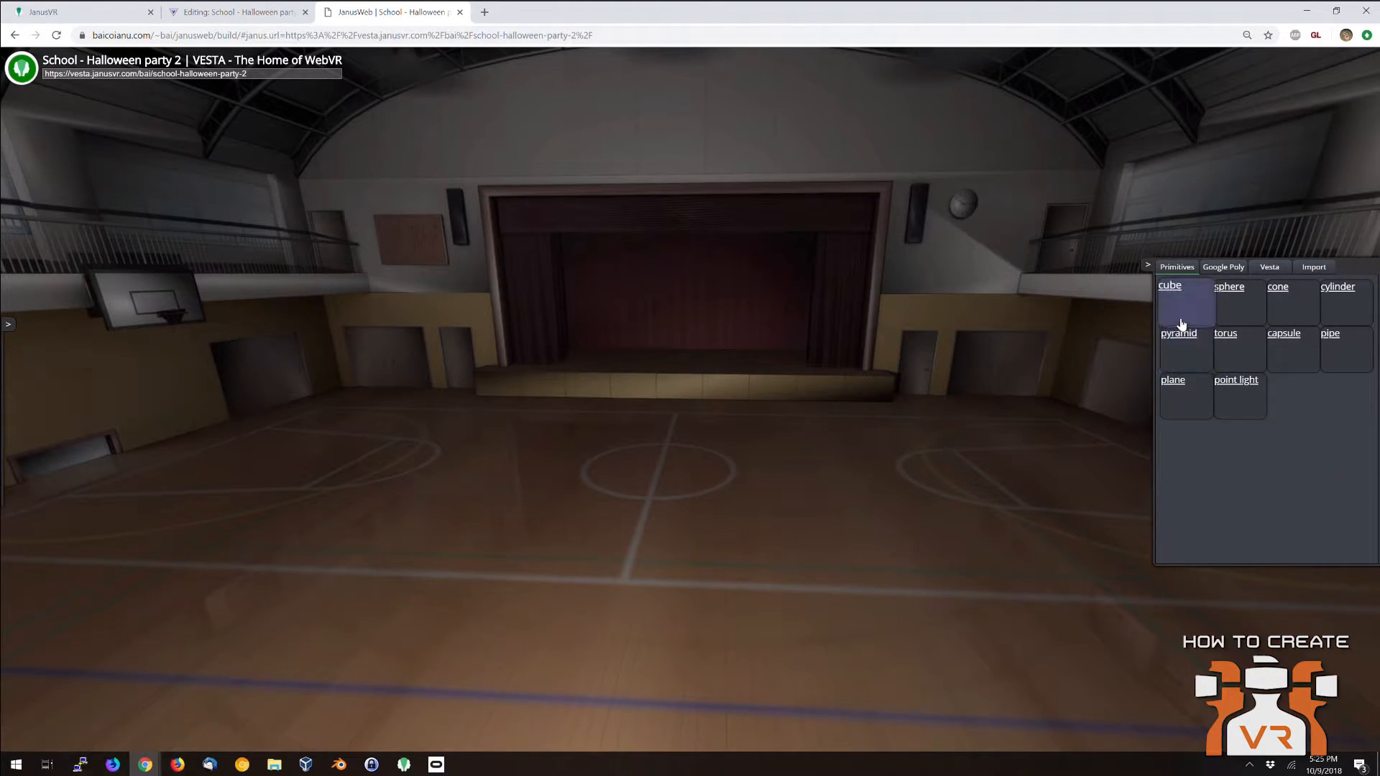
left_click_drag(1186, 302, 890, 486)
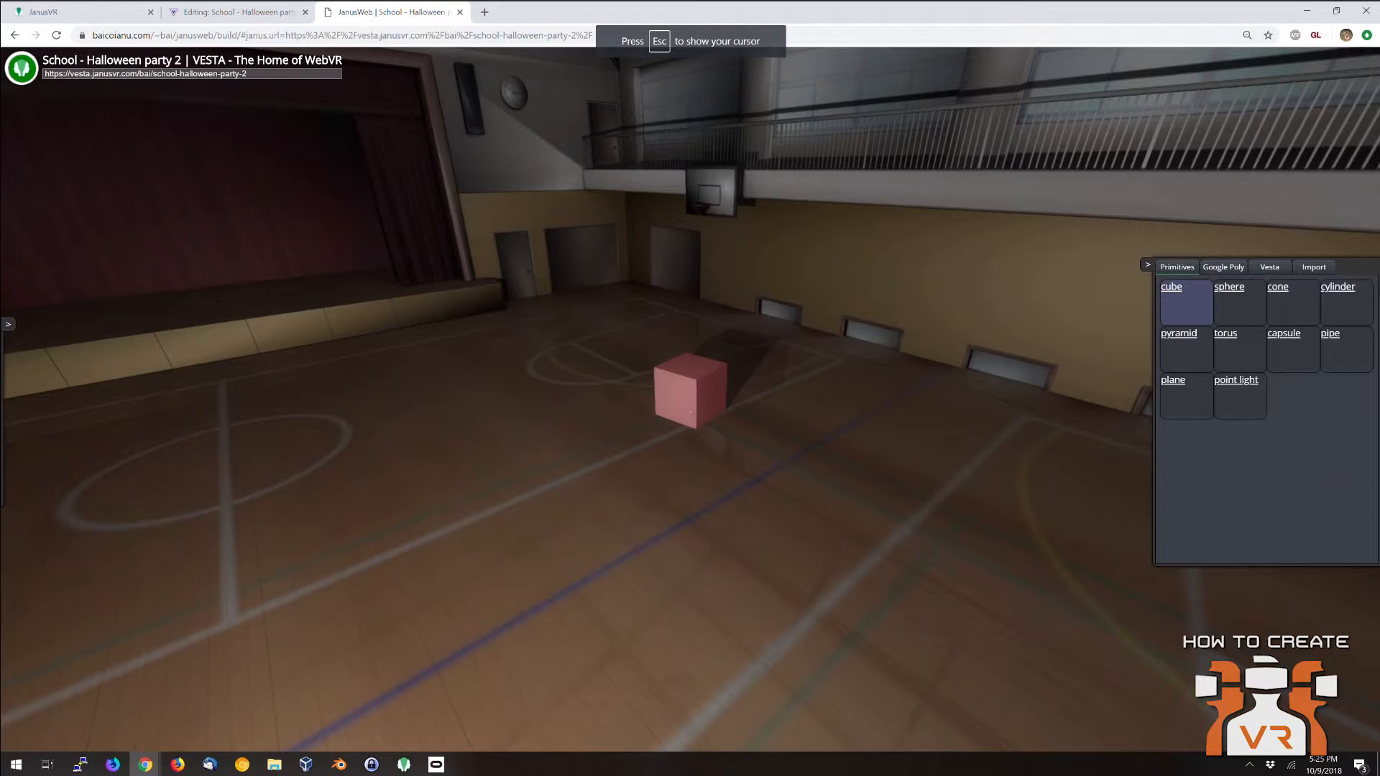
left_click(691, 412)
key("w")
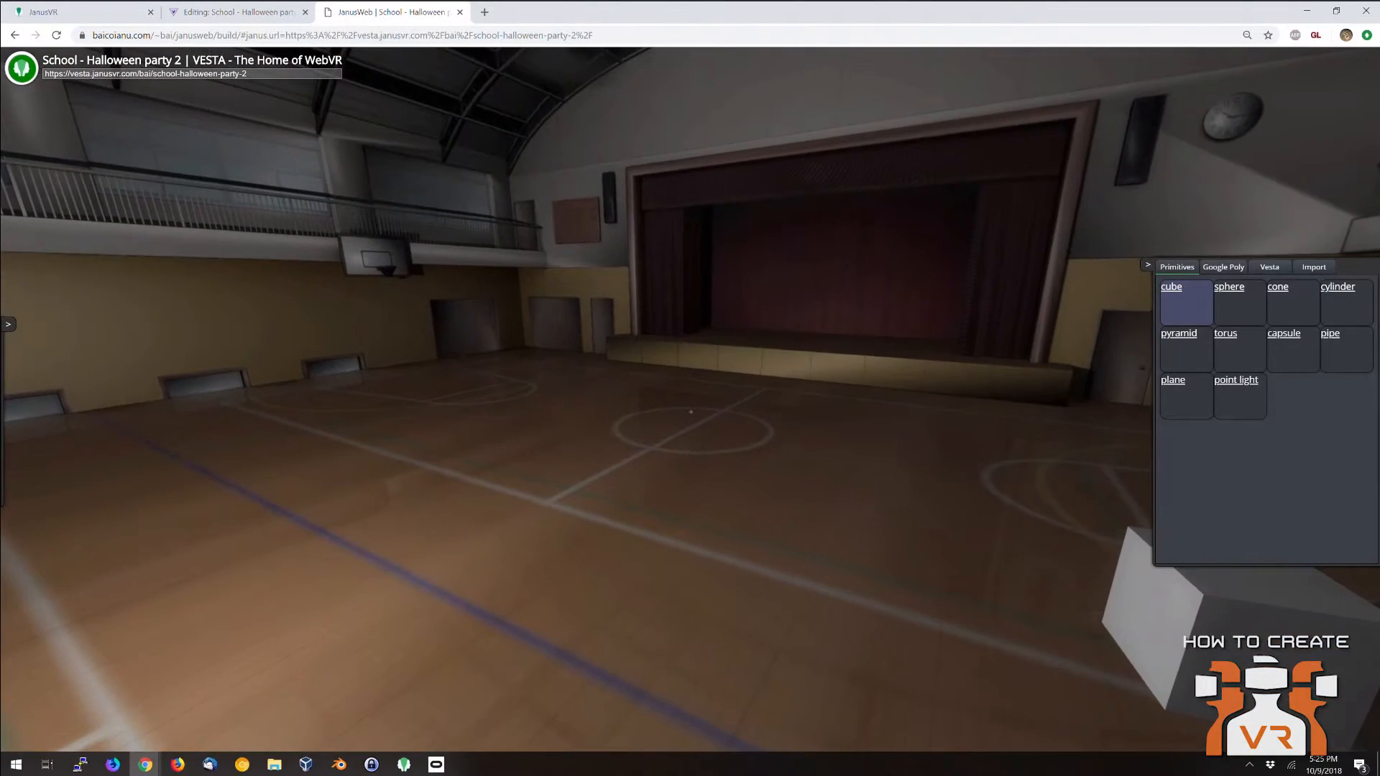
key("Escape")
Place a torus primitive on the gym floor across from the cube and step back to view both objects.
left_click_drag(1257, 347, 947, 356)
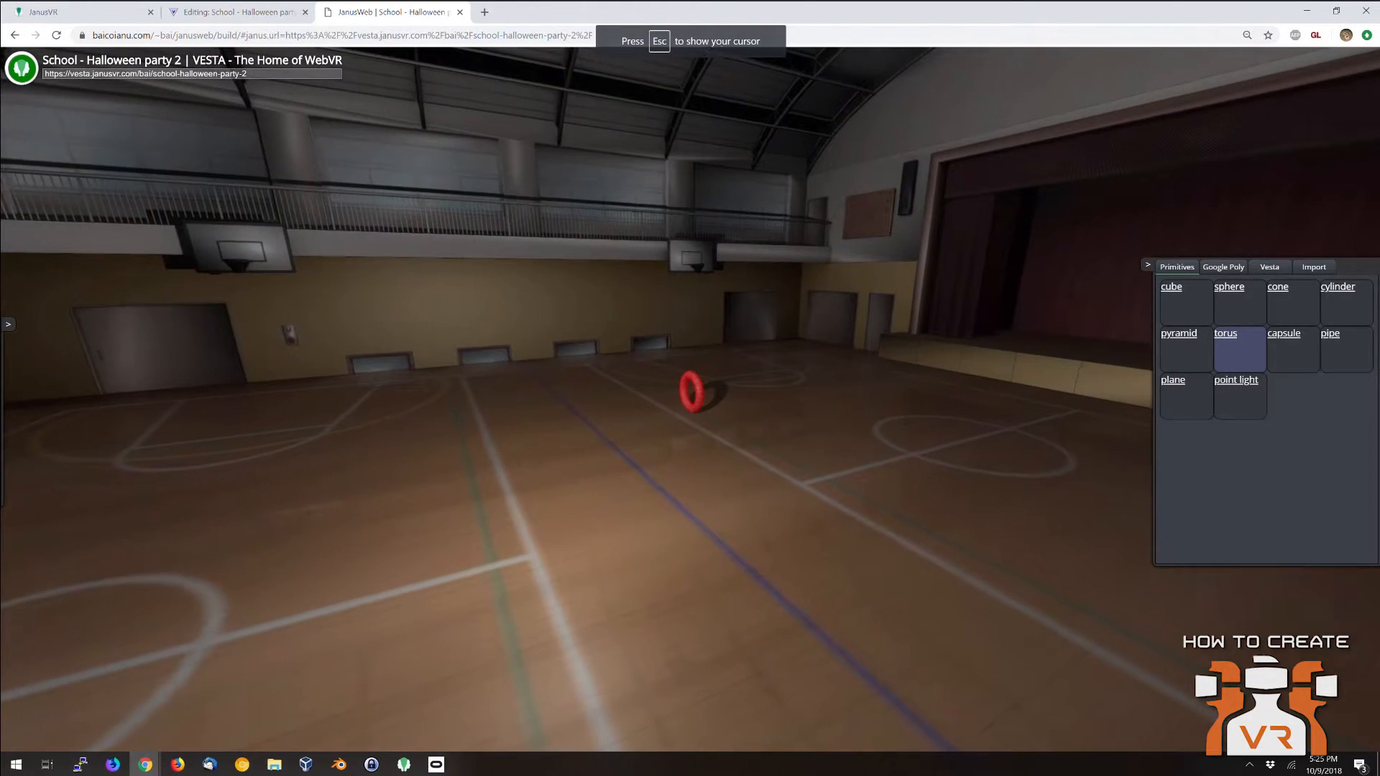
left_click(692, 392)
key("a")
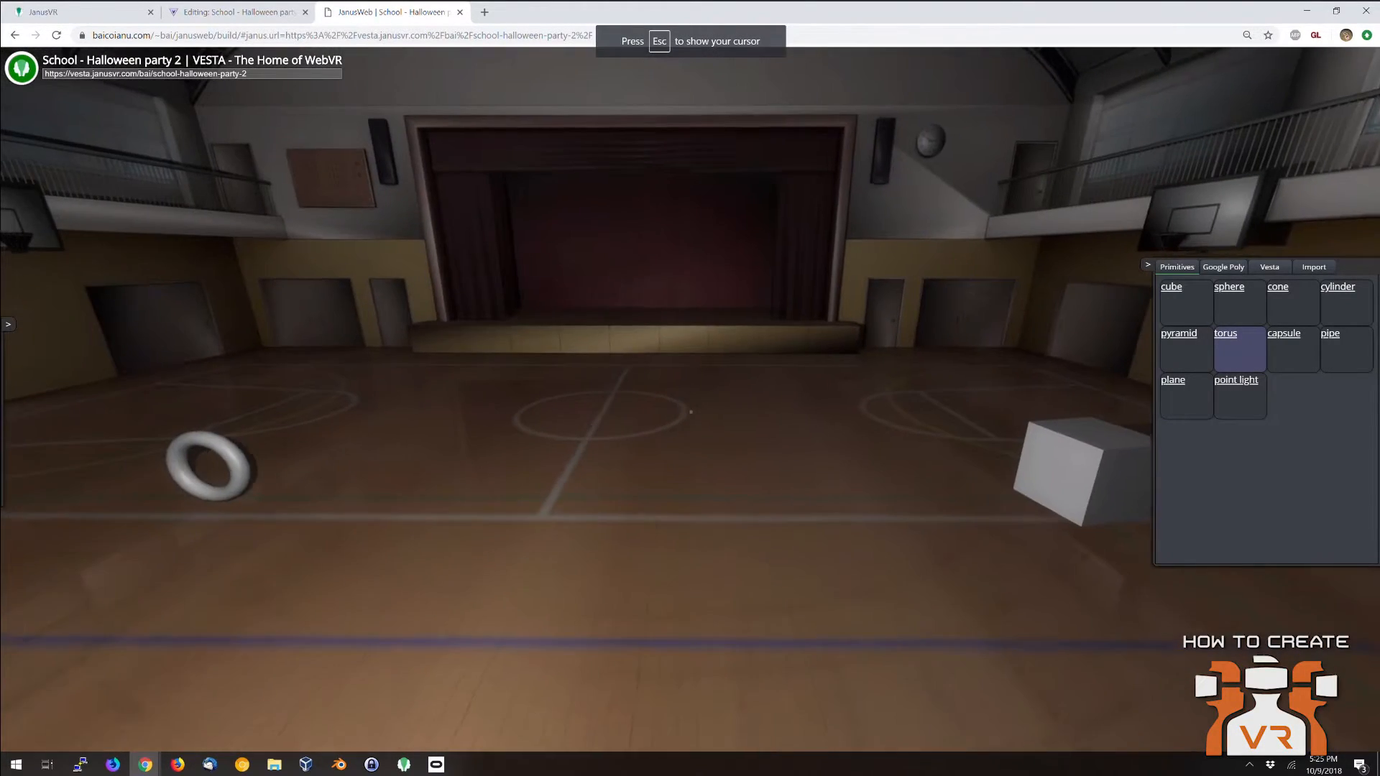
key("s")
key("Escape")
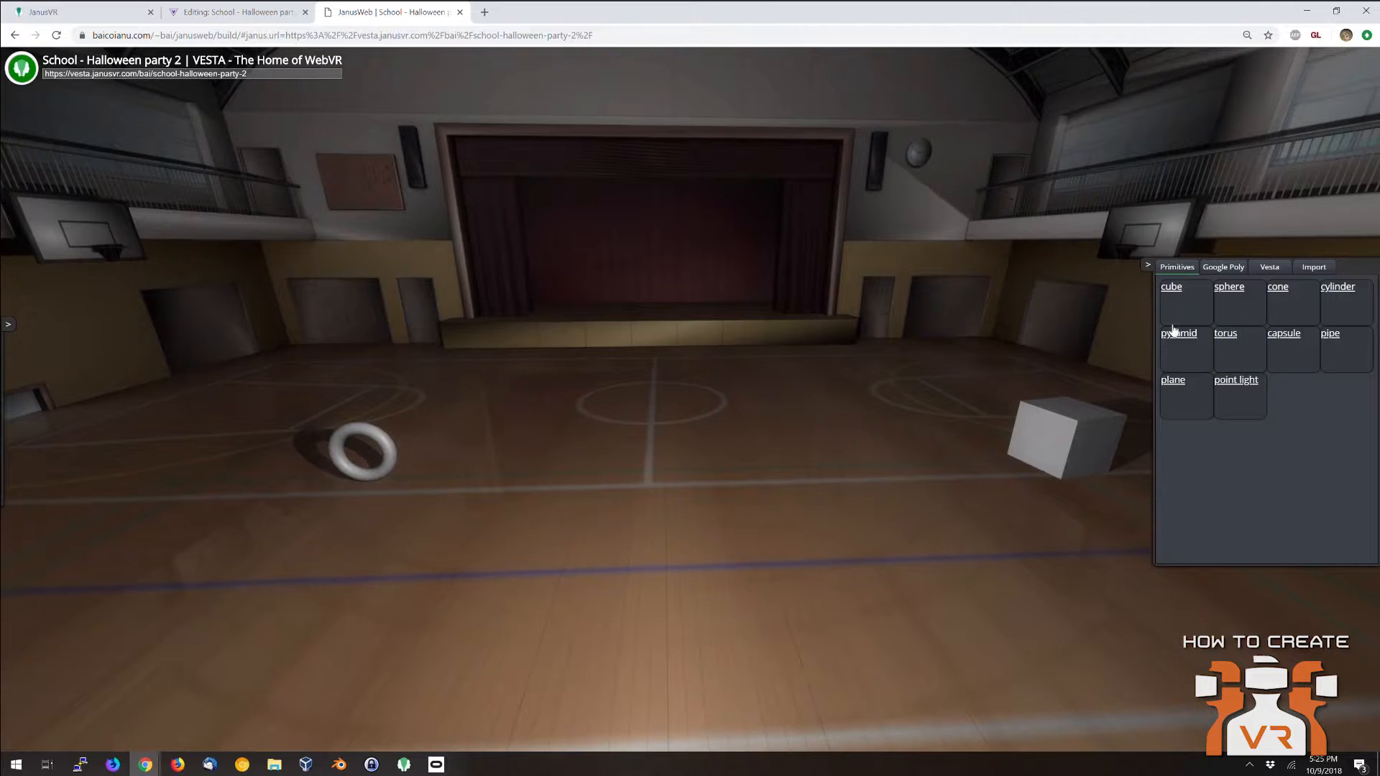
Search Google Poly for "spooky" and place the Graveyard model on the gym floor in front of the stage.
left_click(1223, 267)
type("spooky")
key("Return")
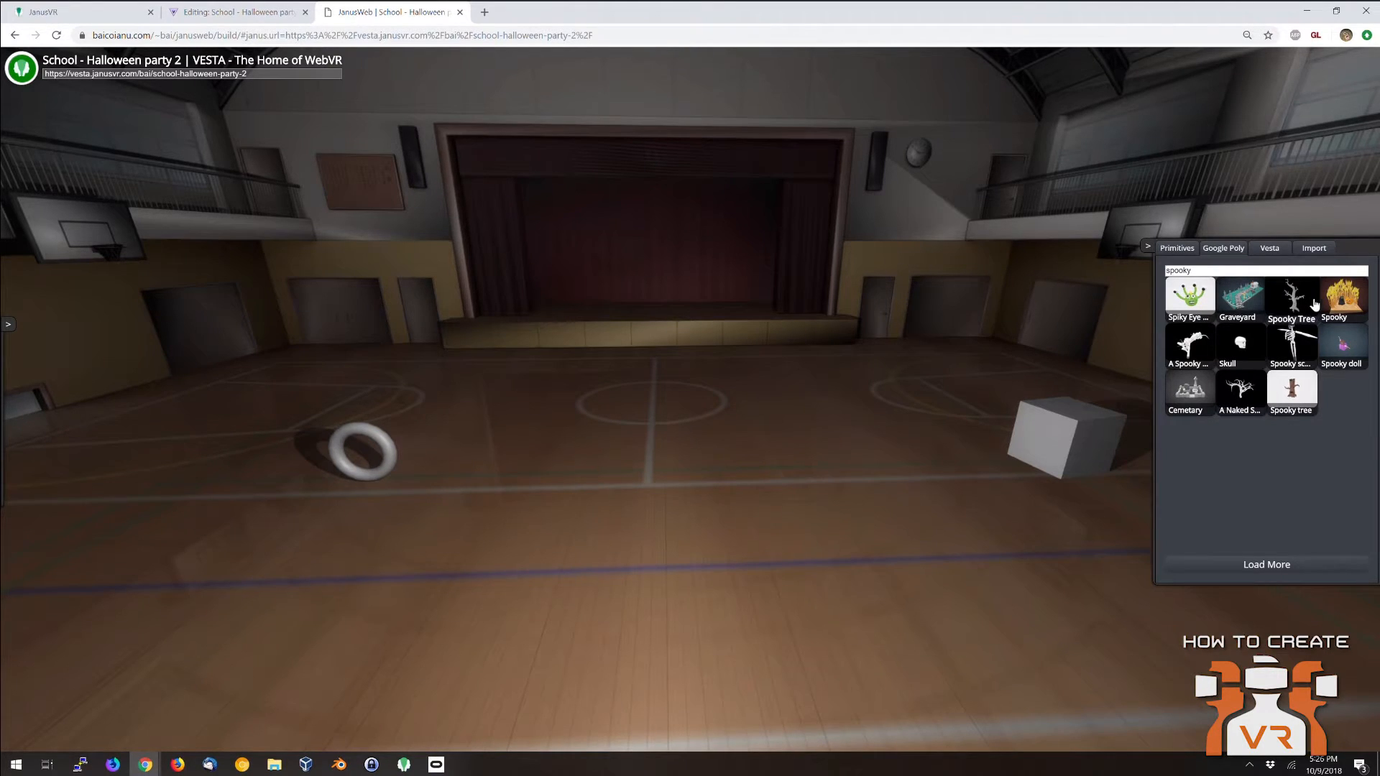
left_click_drag(1244, 295, 862, 401)
key("w")
key("w")
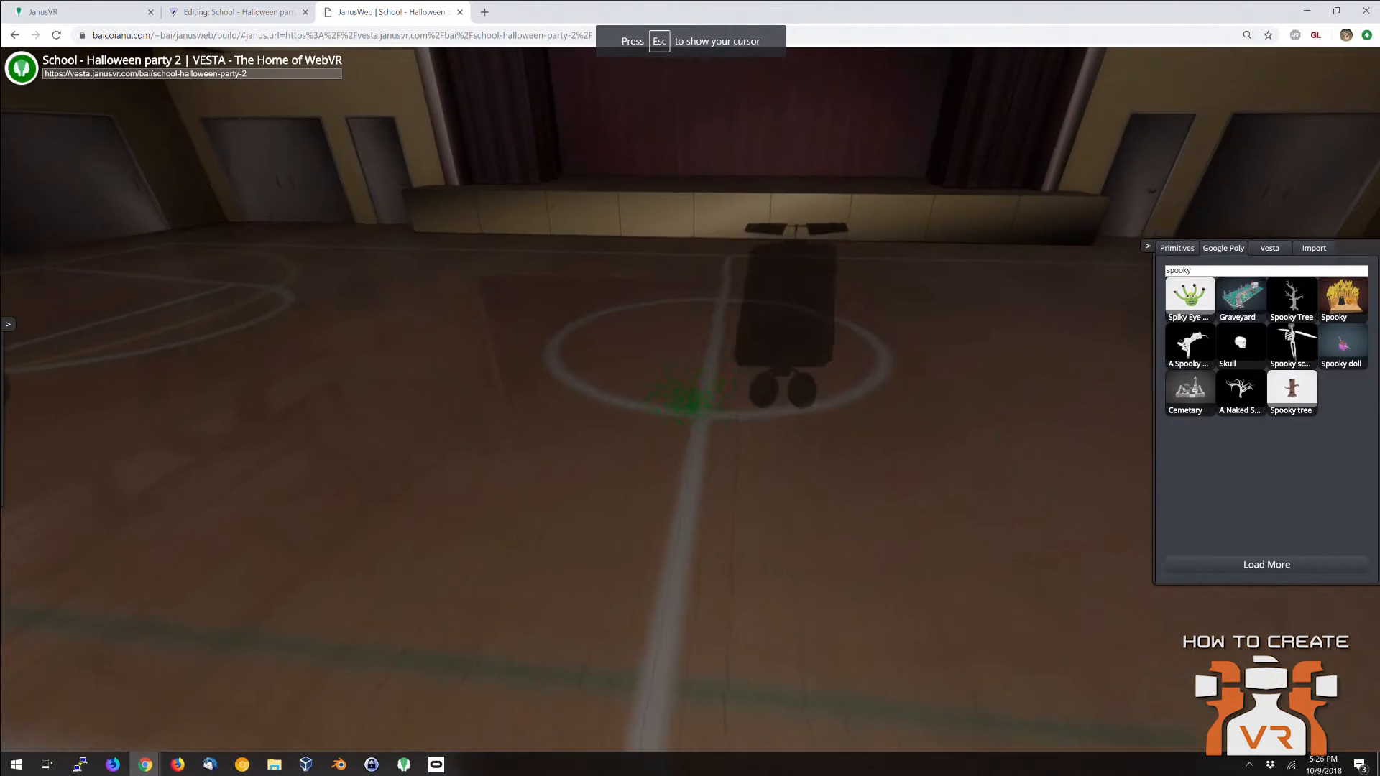
key("d")
key("s")
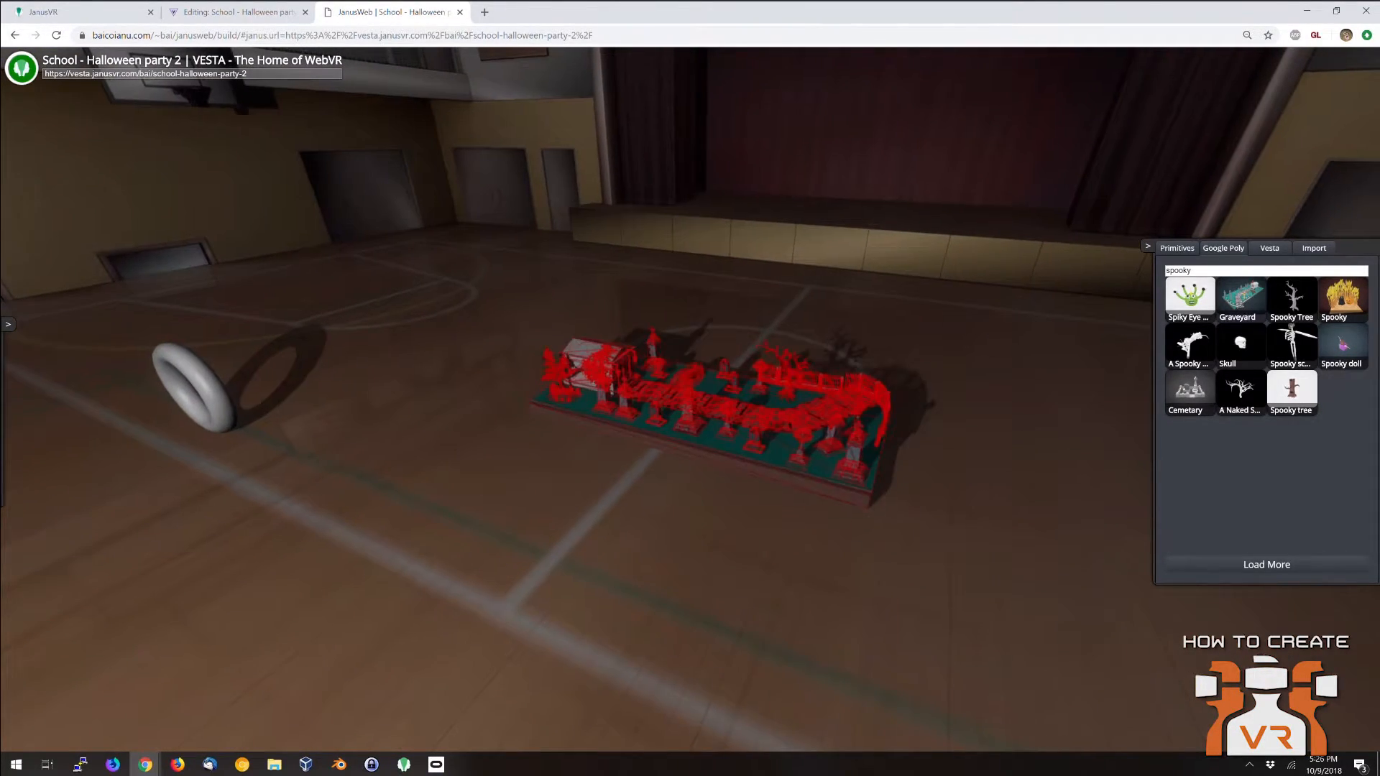
left_click(690, 400)
Open the scene editor, select the Graveyard model in front of the stage and scale it up.
key("w")
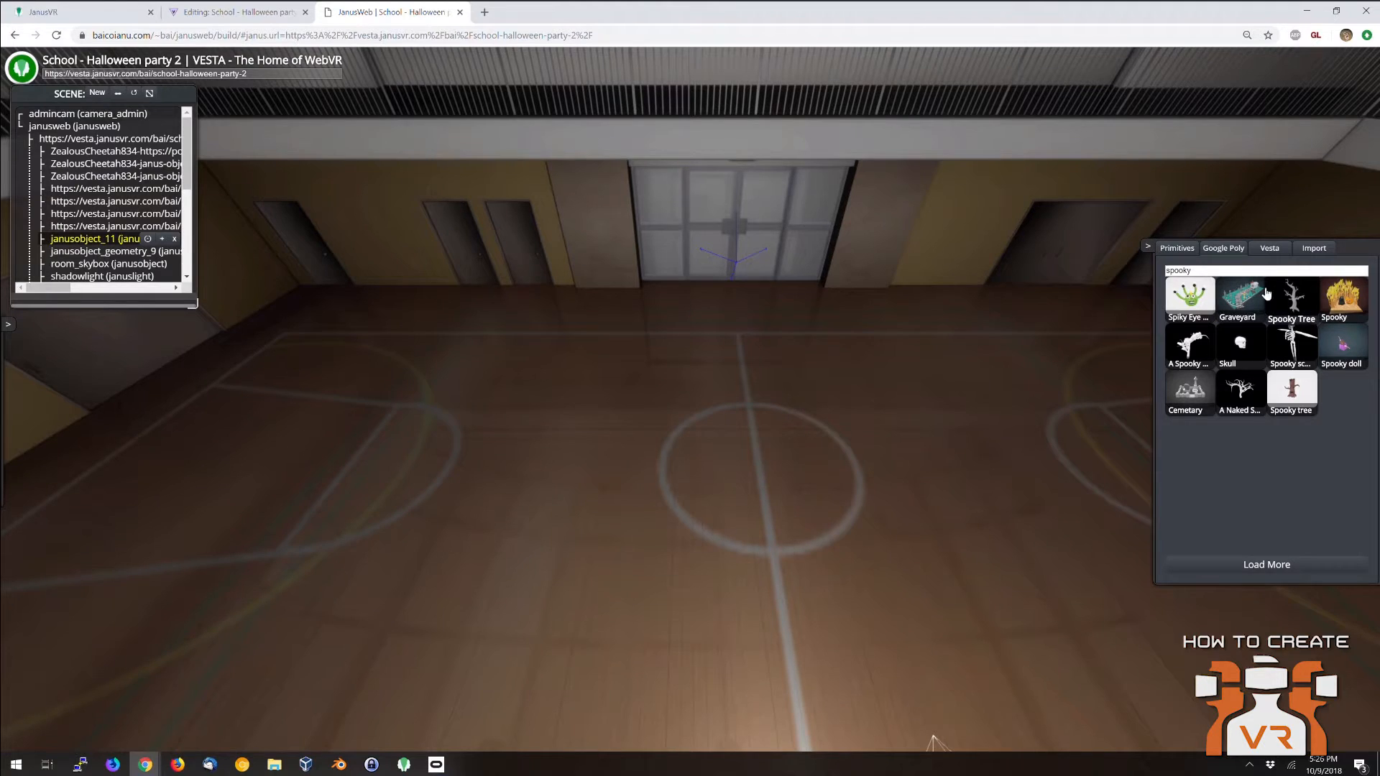
left_click_drag(985, 387, 851, 429)
left_click_drag(529, 432, 874, 403)
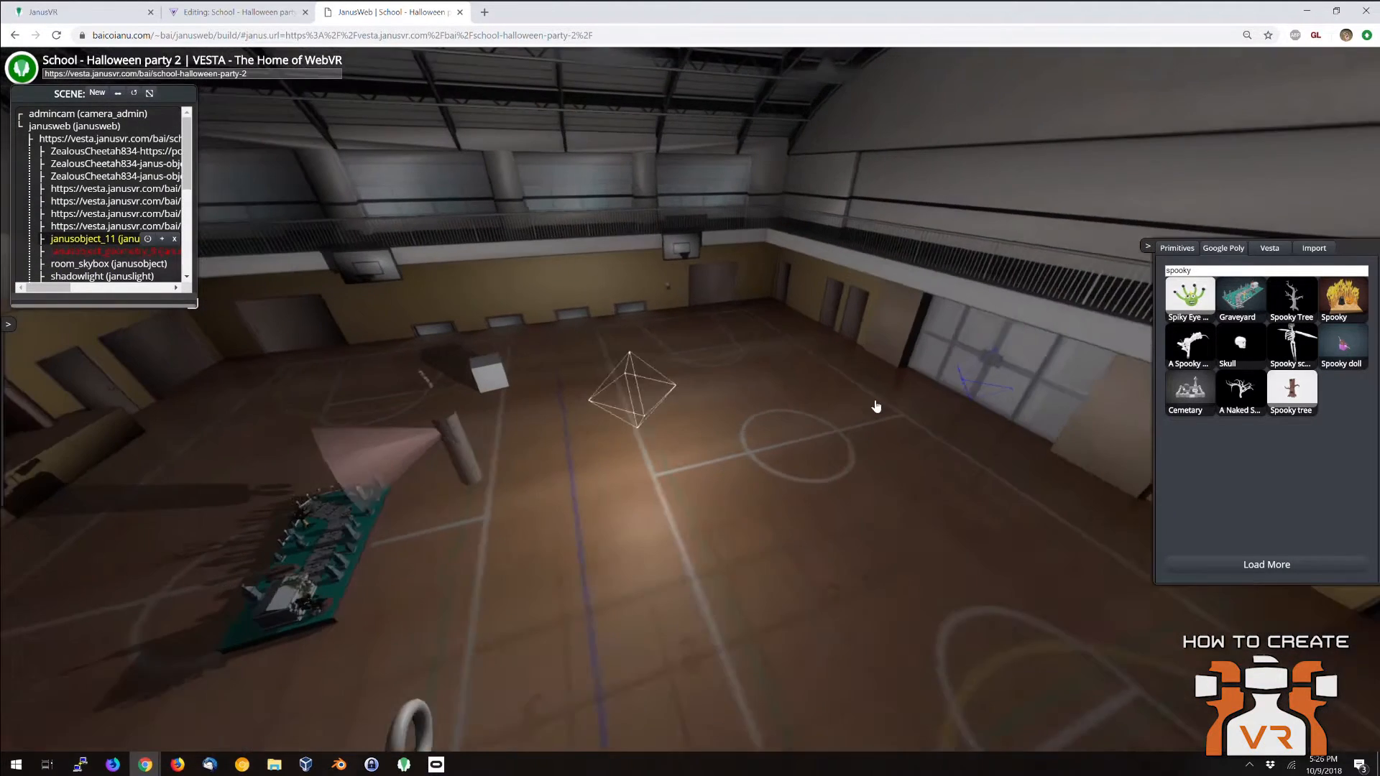
left_click(417, 557)
left_click(406, 567)
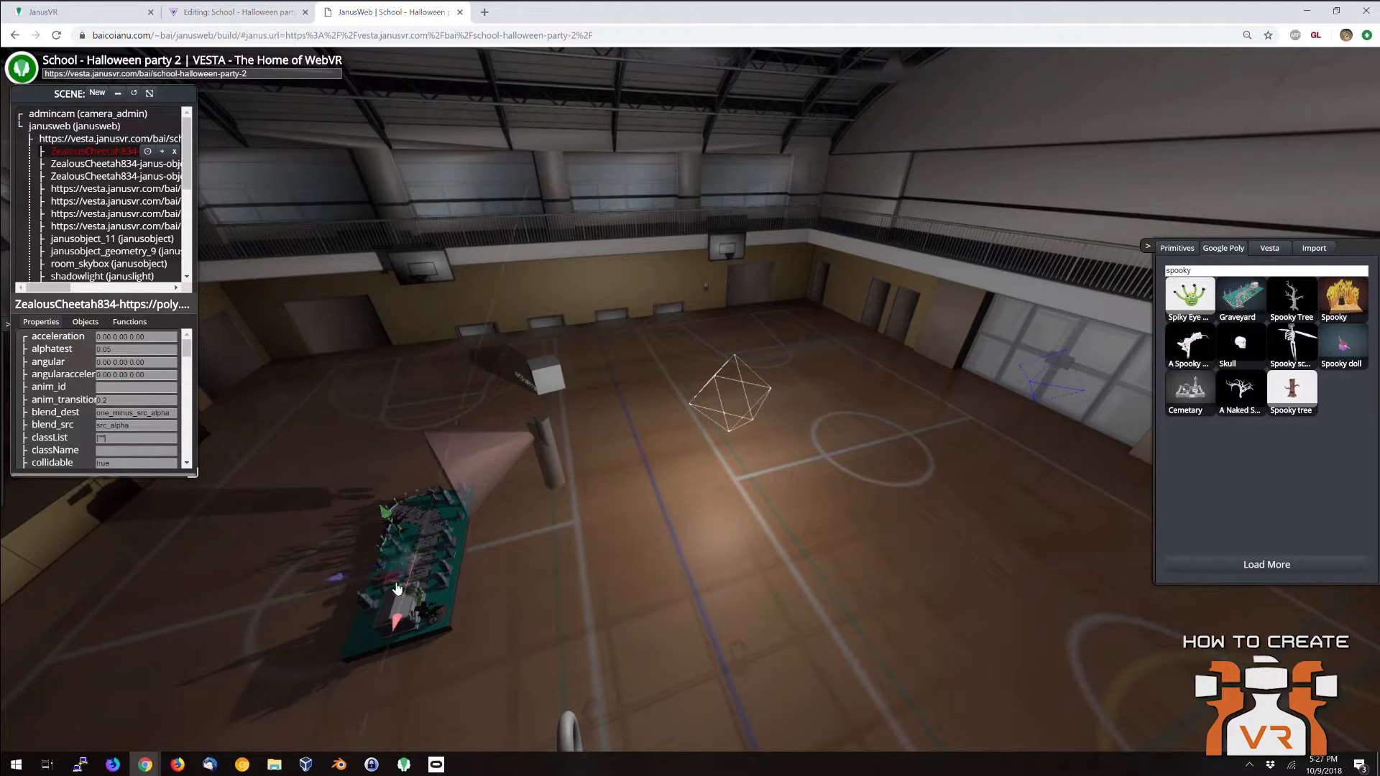
left_click(149, 95)
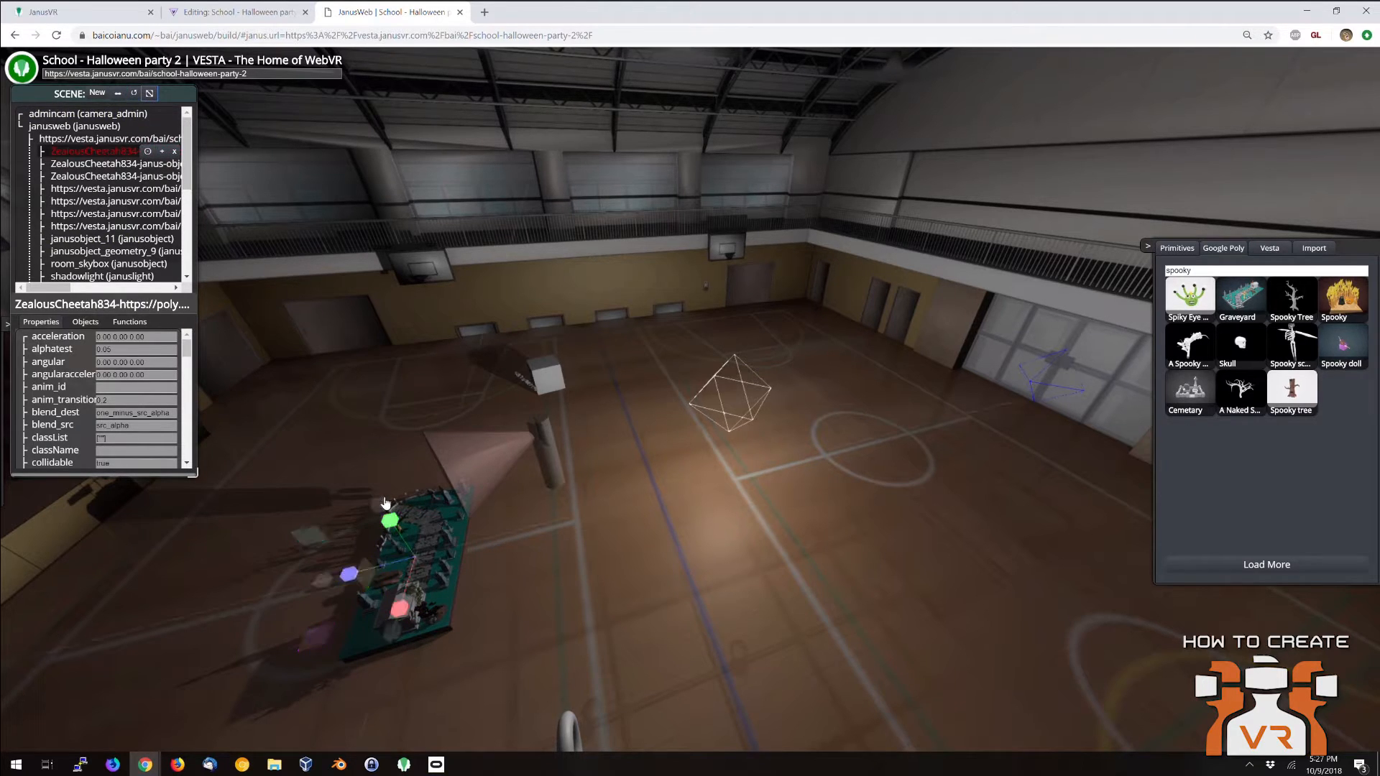
left_click_drag(385, 503, 326, 325)
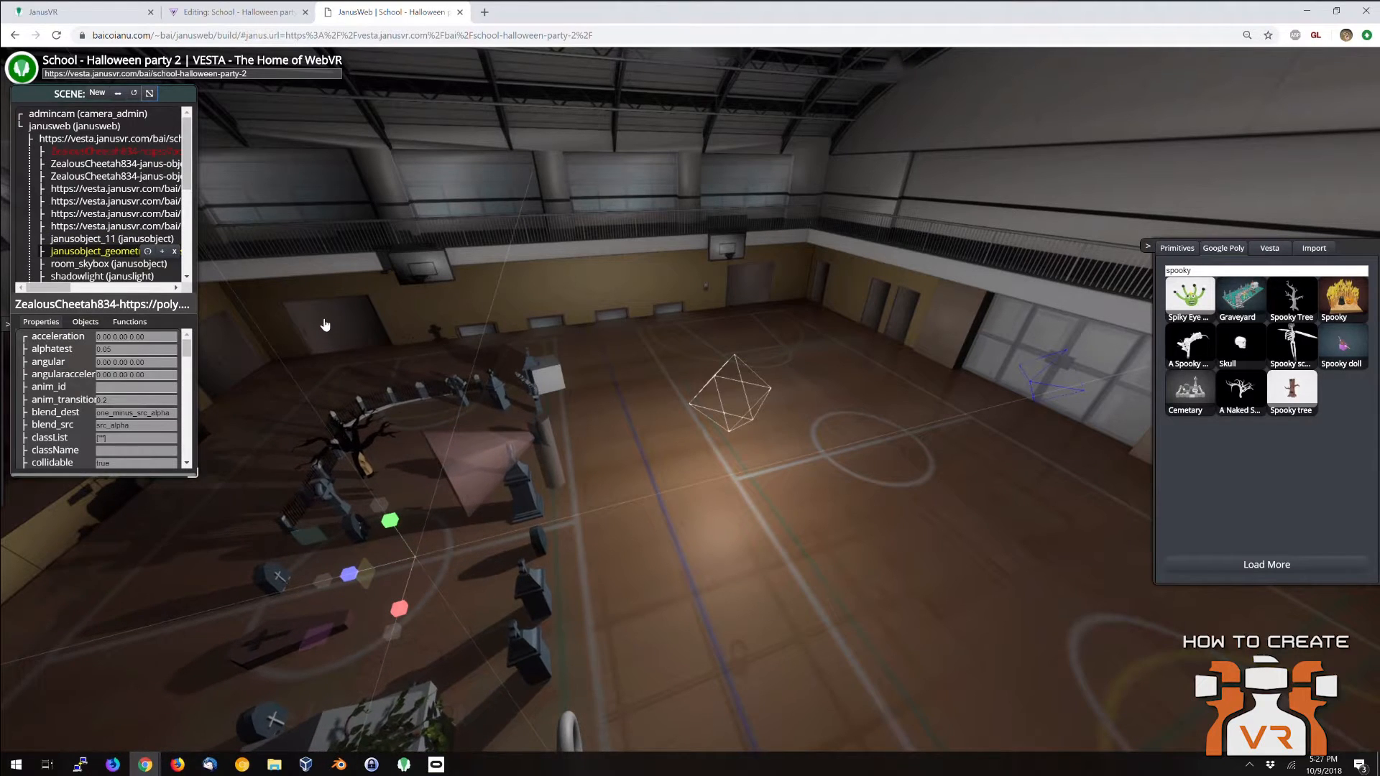
Raise the enlarged Graveyard model so its green base sits above the gym floor.
left_click(117, 94)
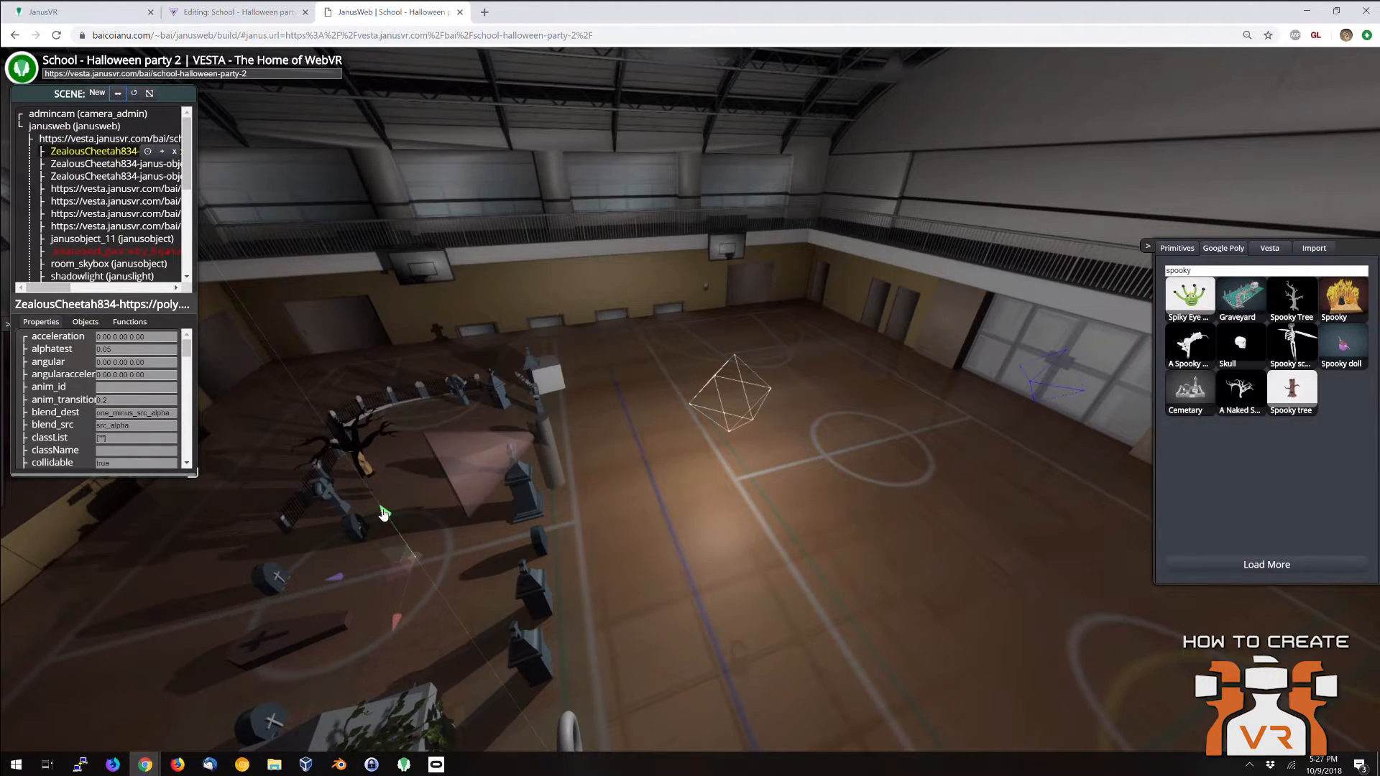
left_click_drag(383, 515, 381, 494)
left_click_drag(374, 558, 266, 551)
left_click_drag(537, 420, 447, 439)
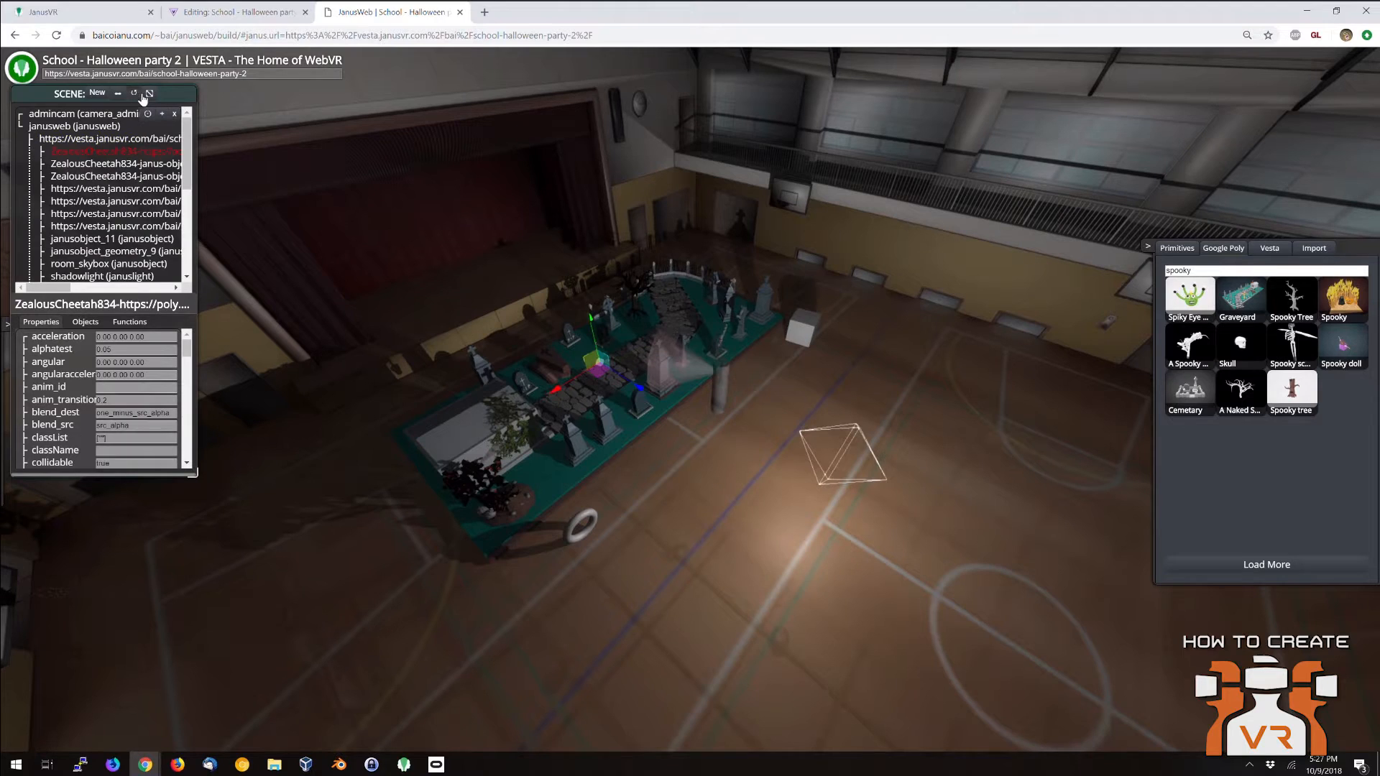
Scale the Graveyard up further to span the stage front and lift its base back above the gym floor.
left_click_drag(589, 325, 575, 259)
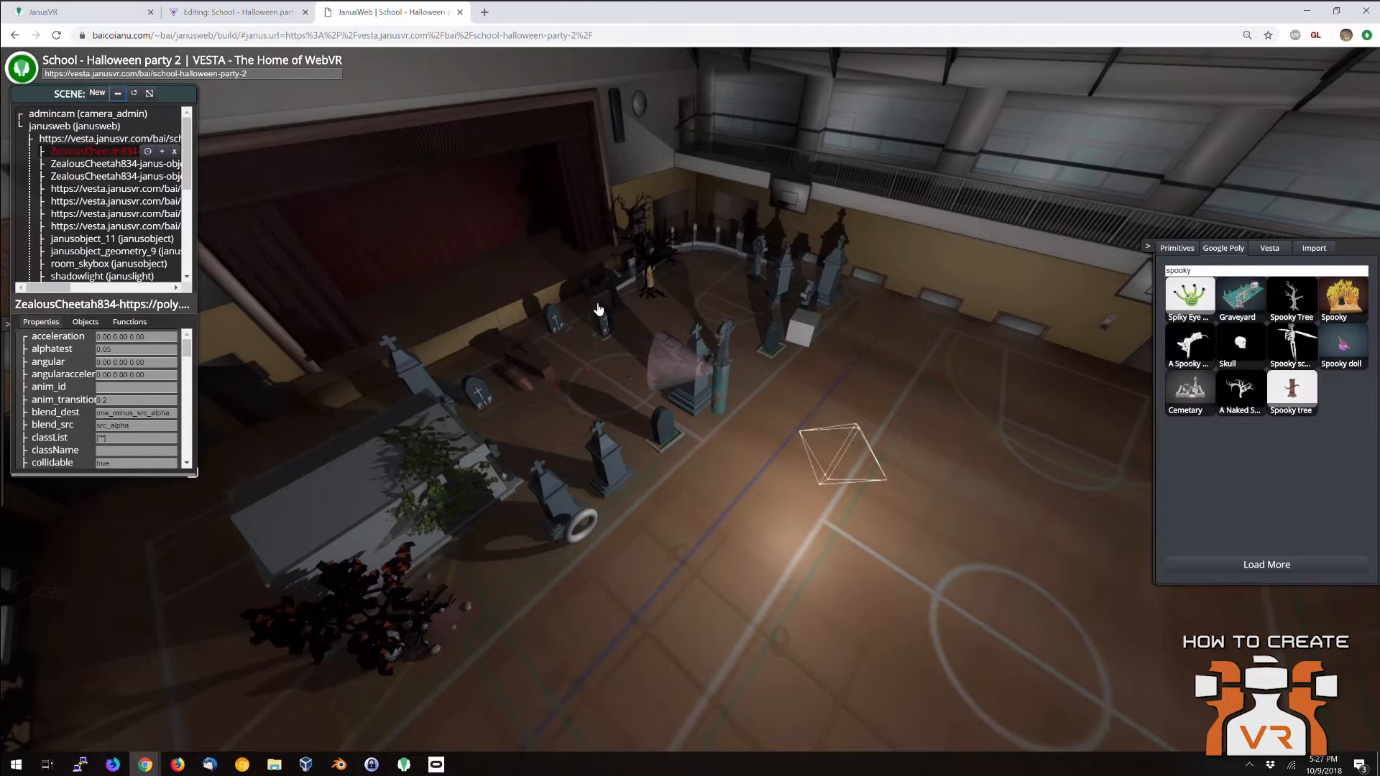
left_click_drag(592, 332, 587, 324)
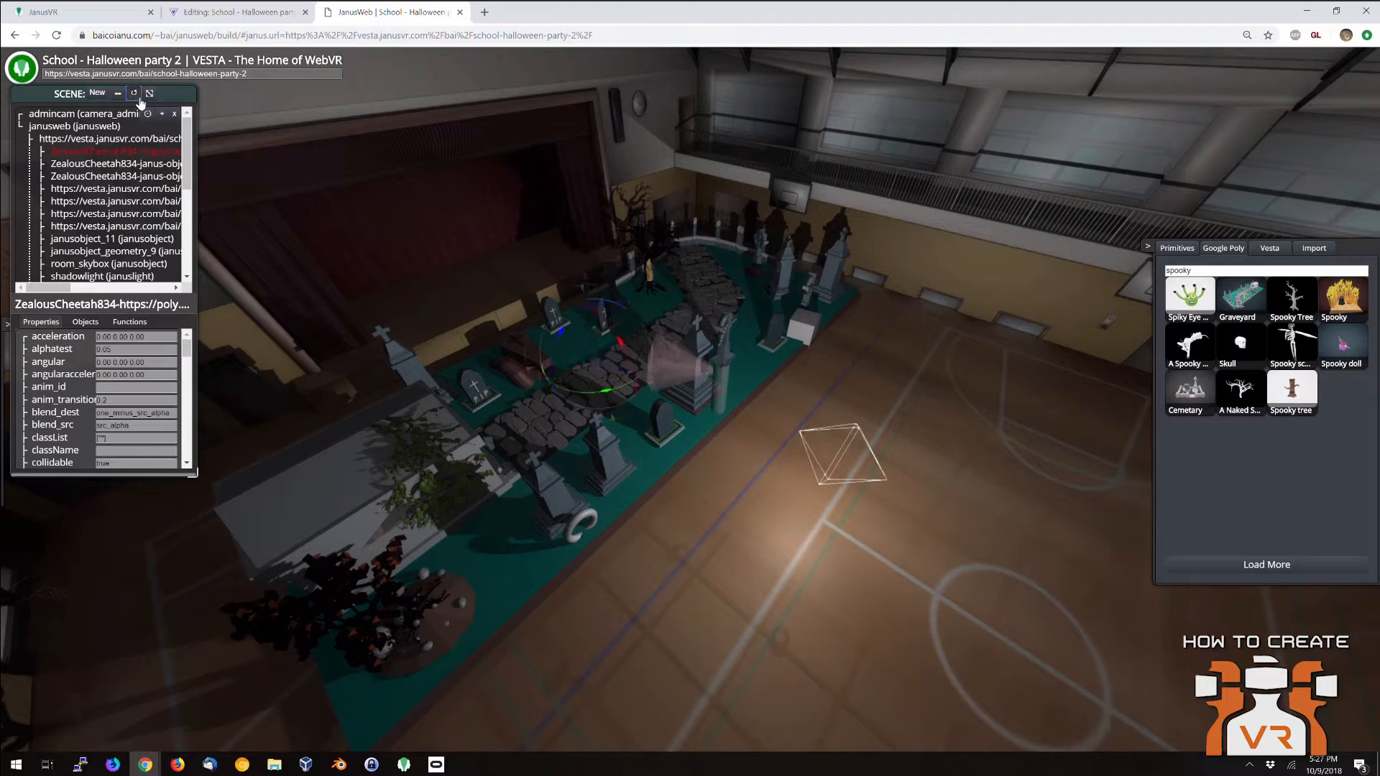
Rotate the Graveyard about its vertical axis so the mausoleum sits on the clock side of the stage, and look through its properties.
left_click_drag(573, 394, 633, 383)
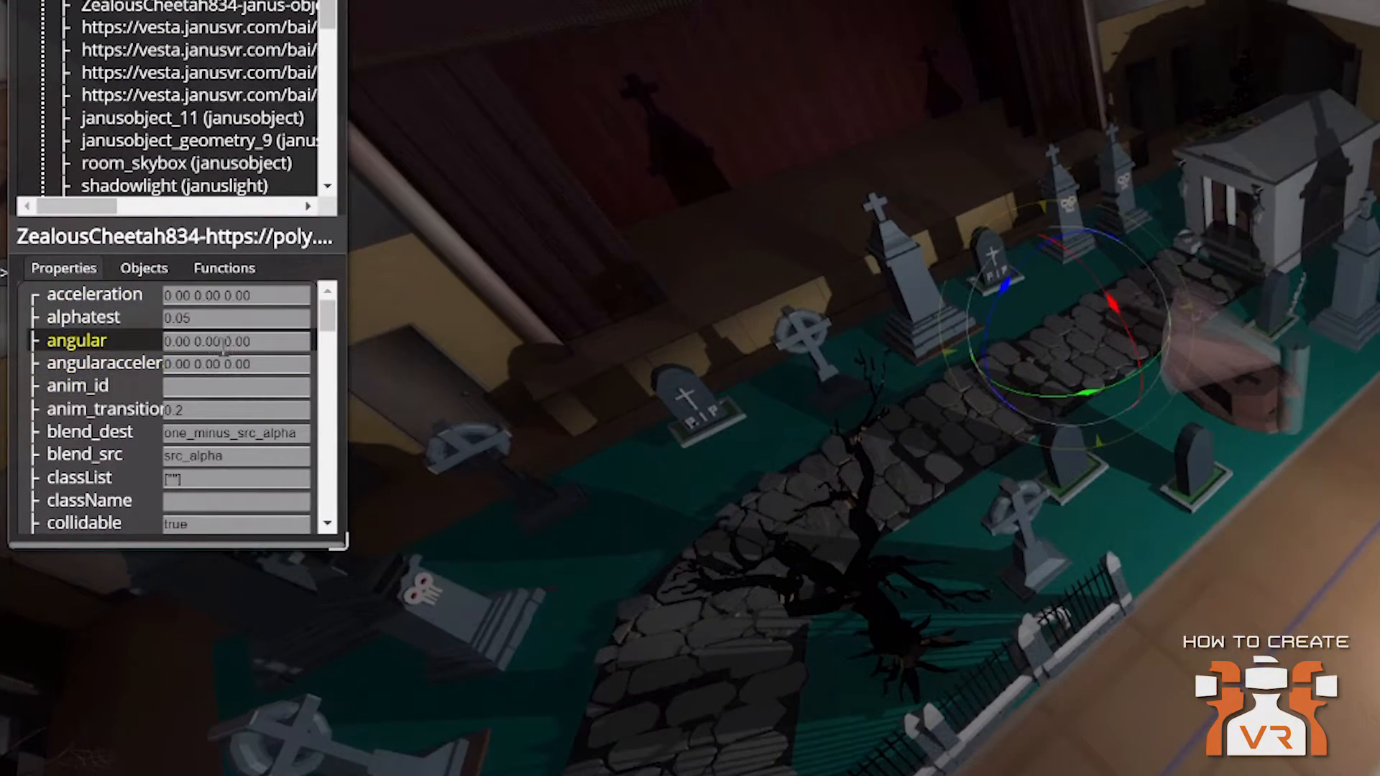
scroll(251, 381, "down", 1)
scroll(251, 381, "down", 6)
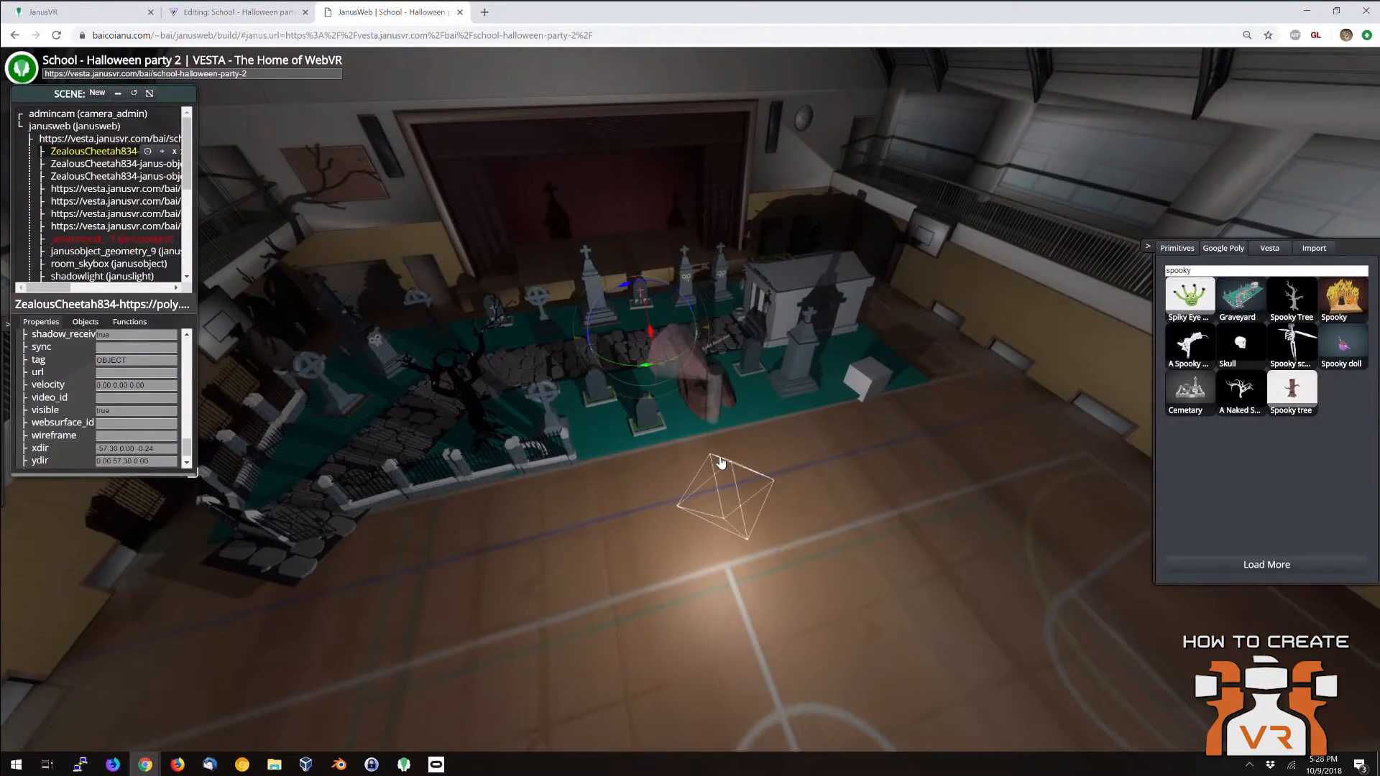
Leave the scene editor and walk through the graveyard to examine its tombstones, coffin, fence and shadows.
key("F1")
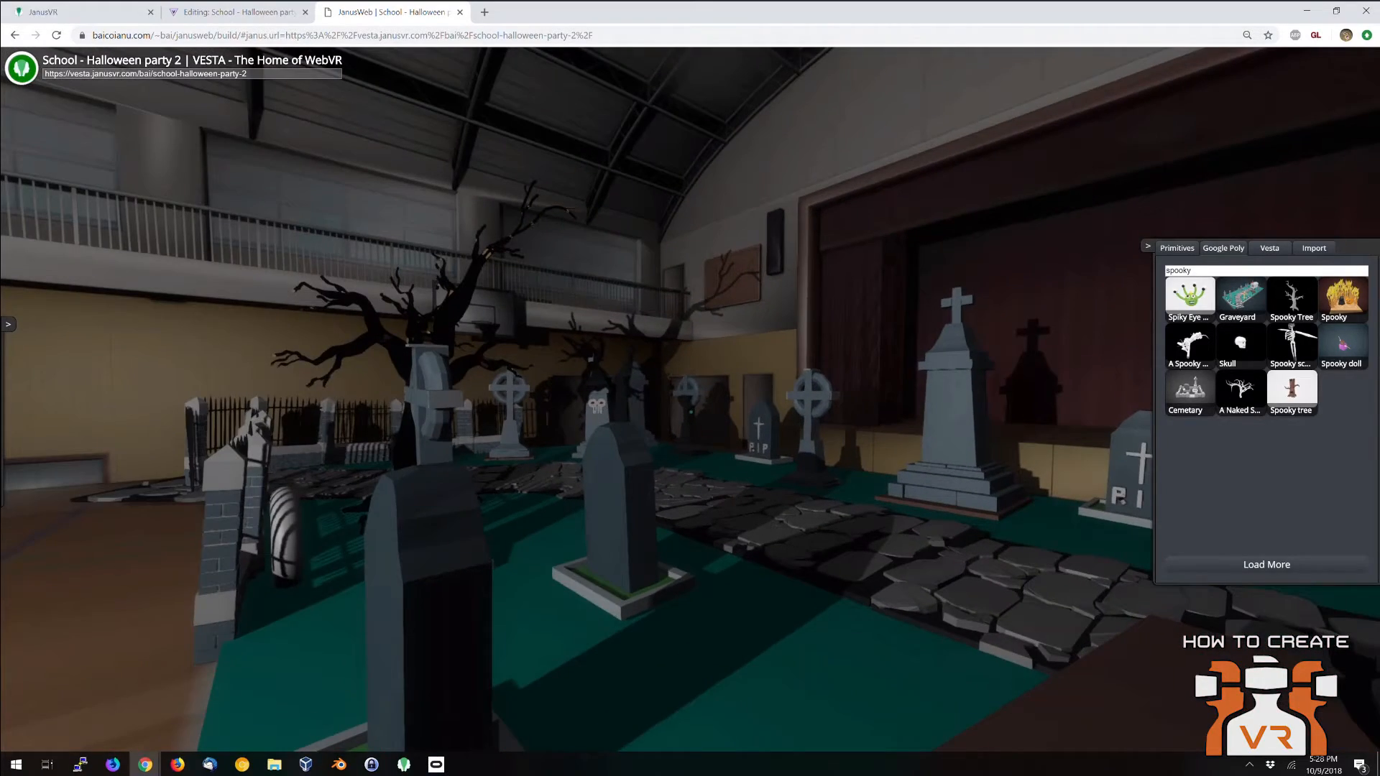
key("w")
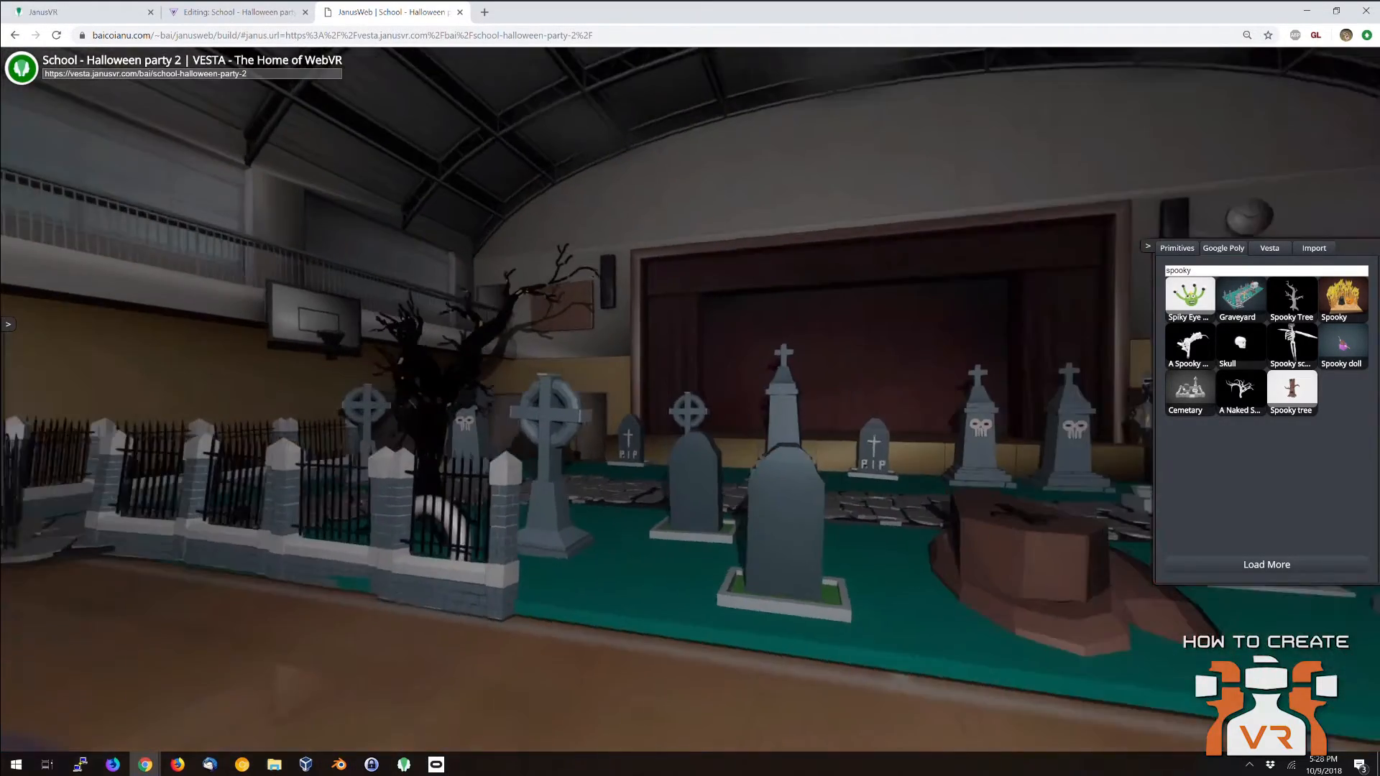
key("w")
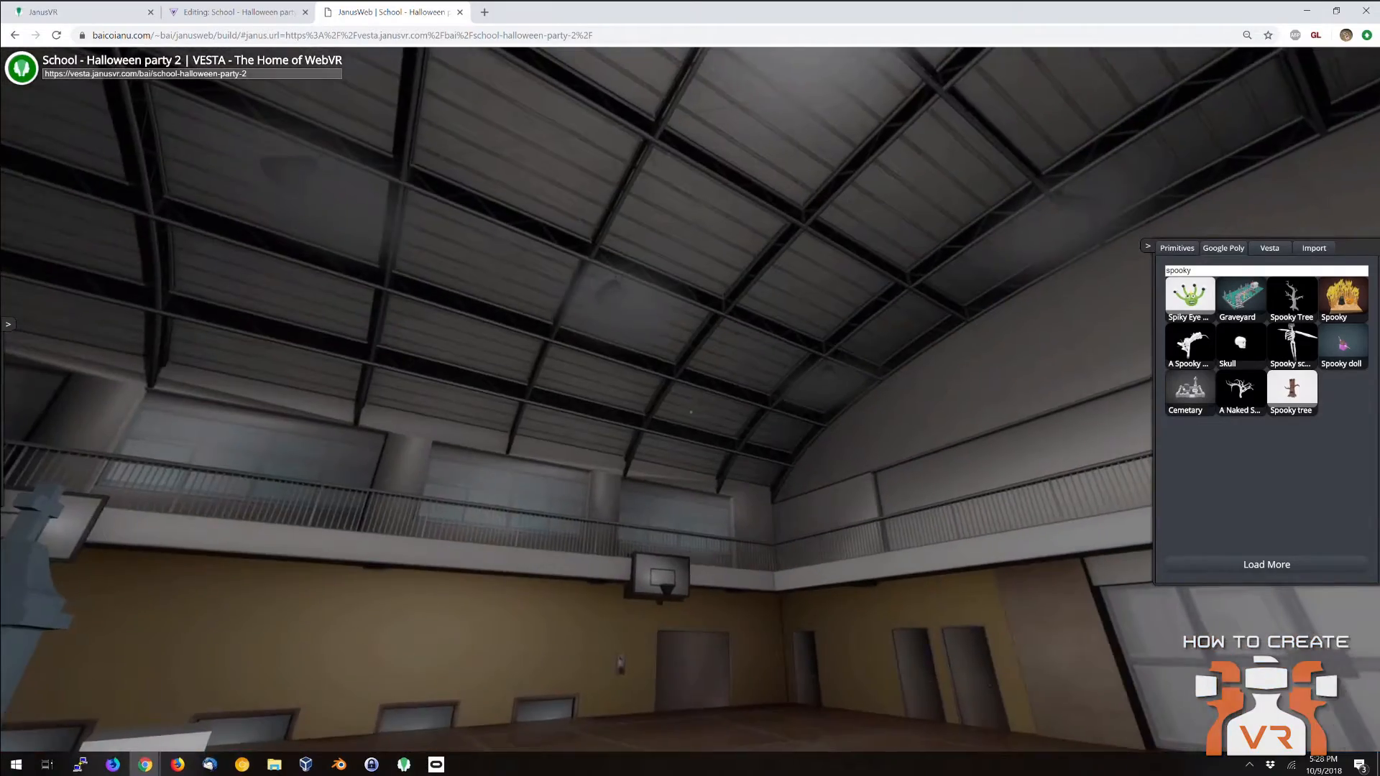
key("w")
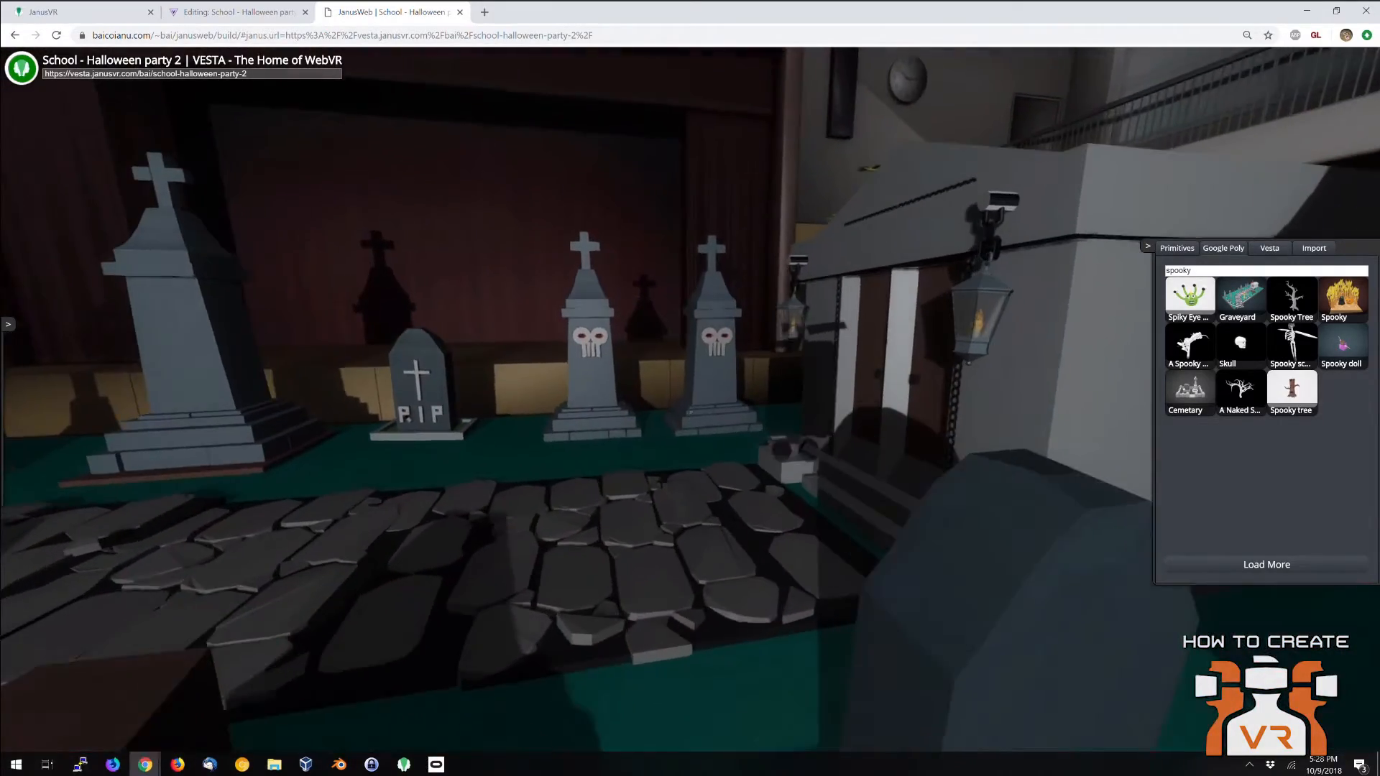
key("w")
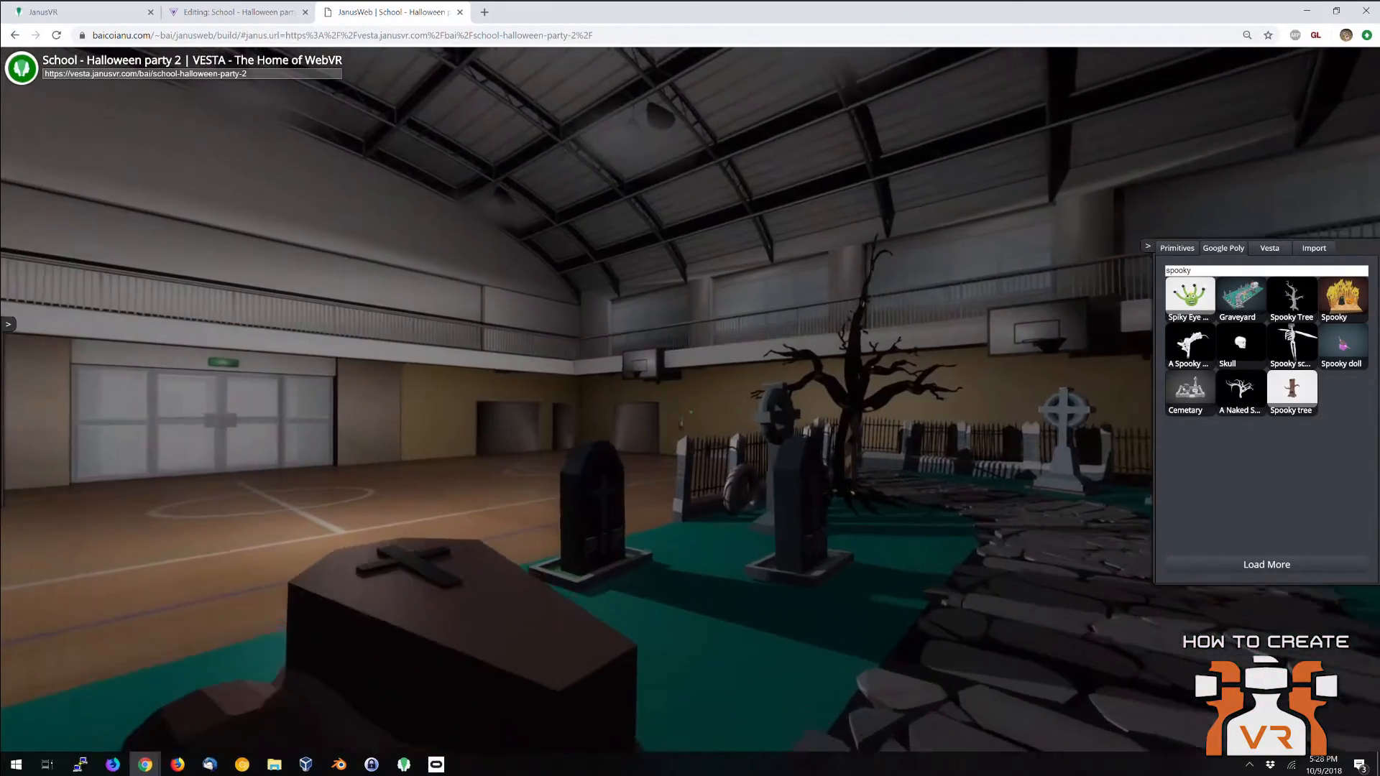
key("w")
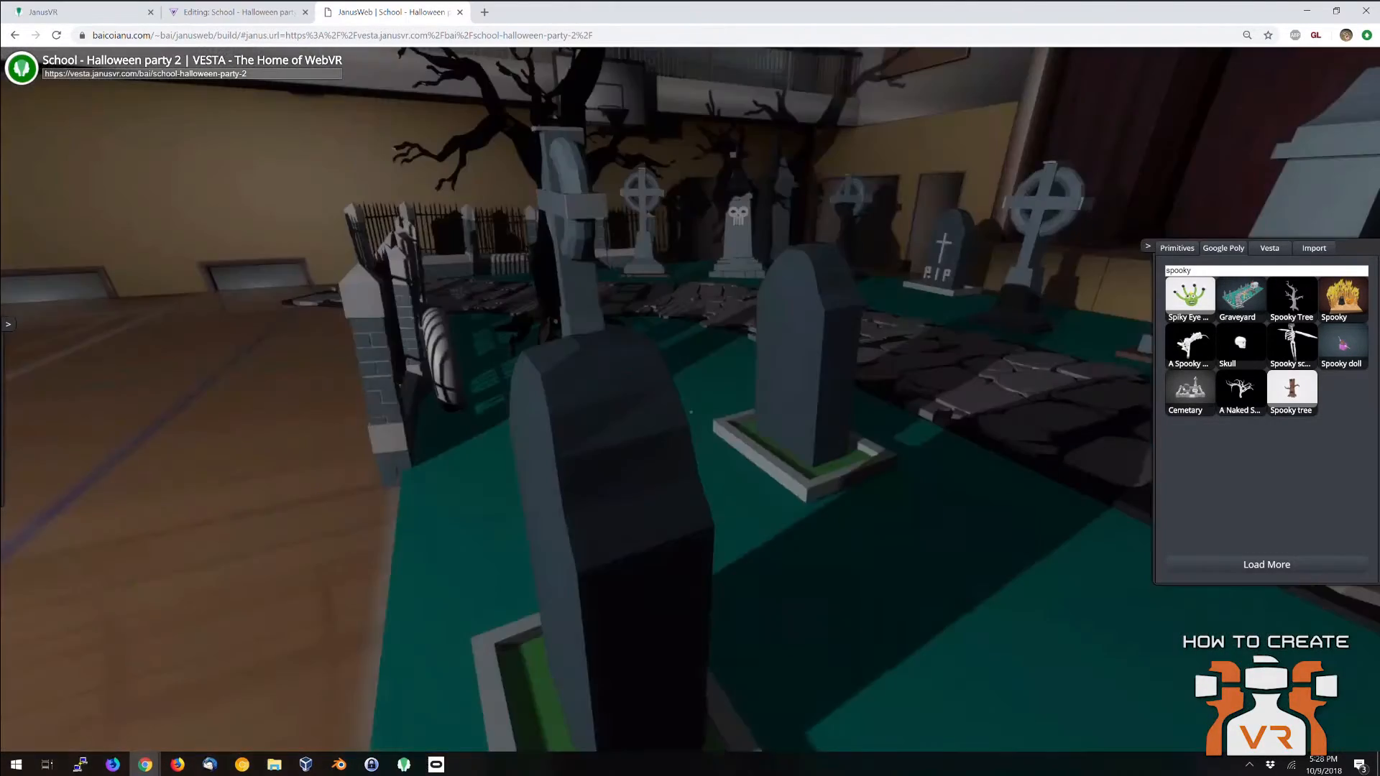
key("s")
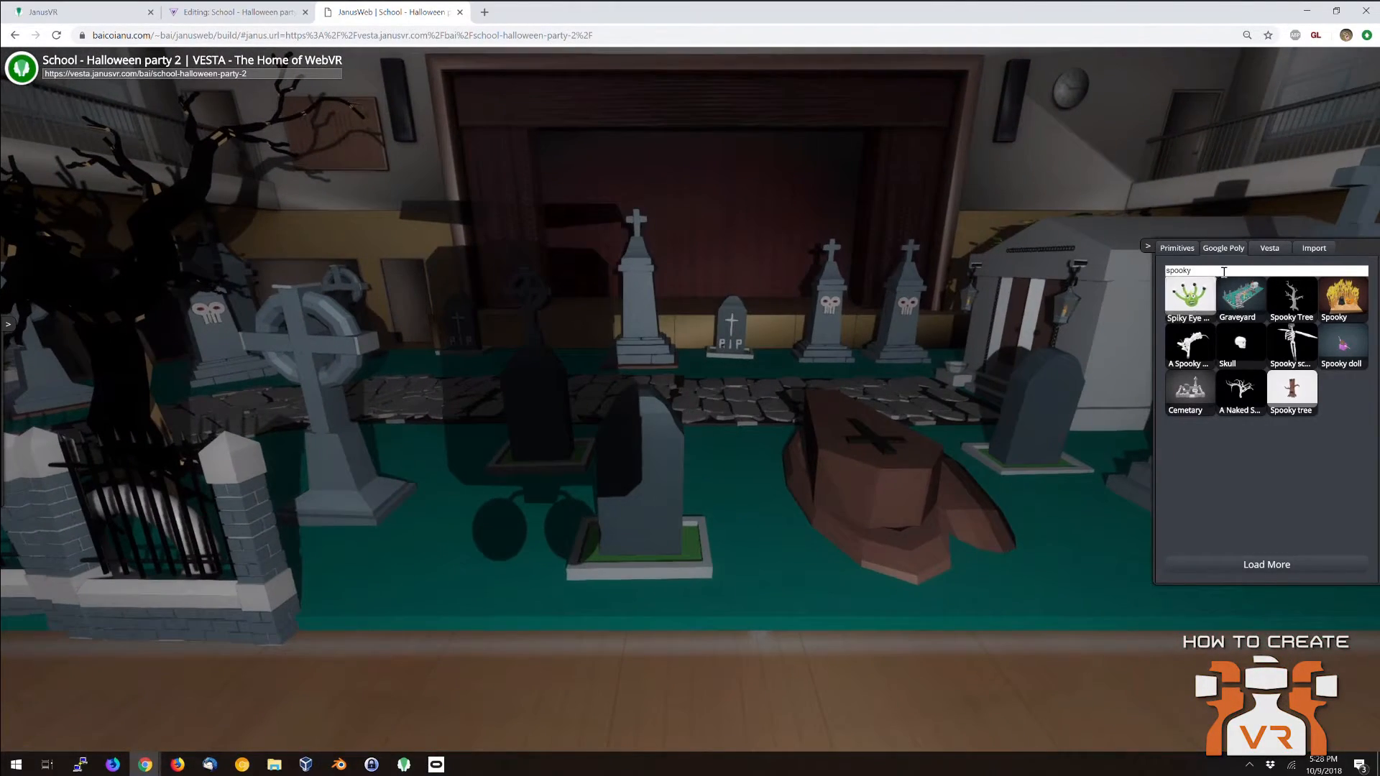
Search Google Poly for "spider", load more models and place a long-legged spider on the gym floor.
left_click(1224, 272)
type("spider")
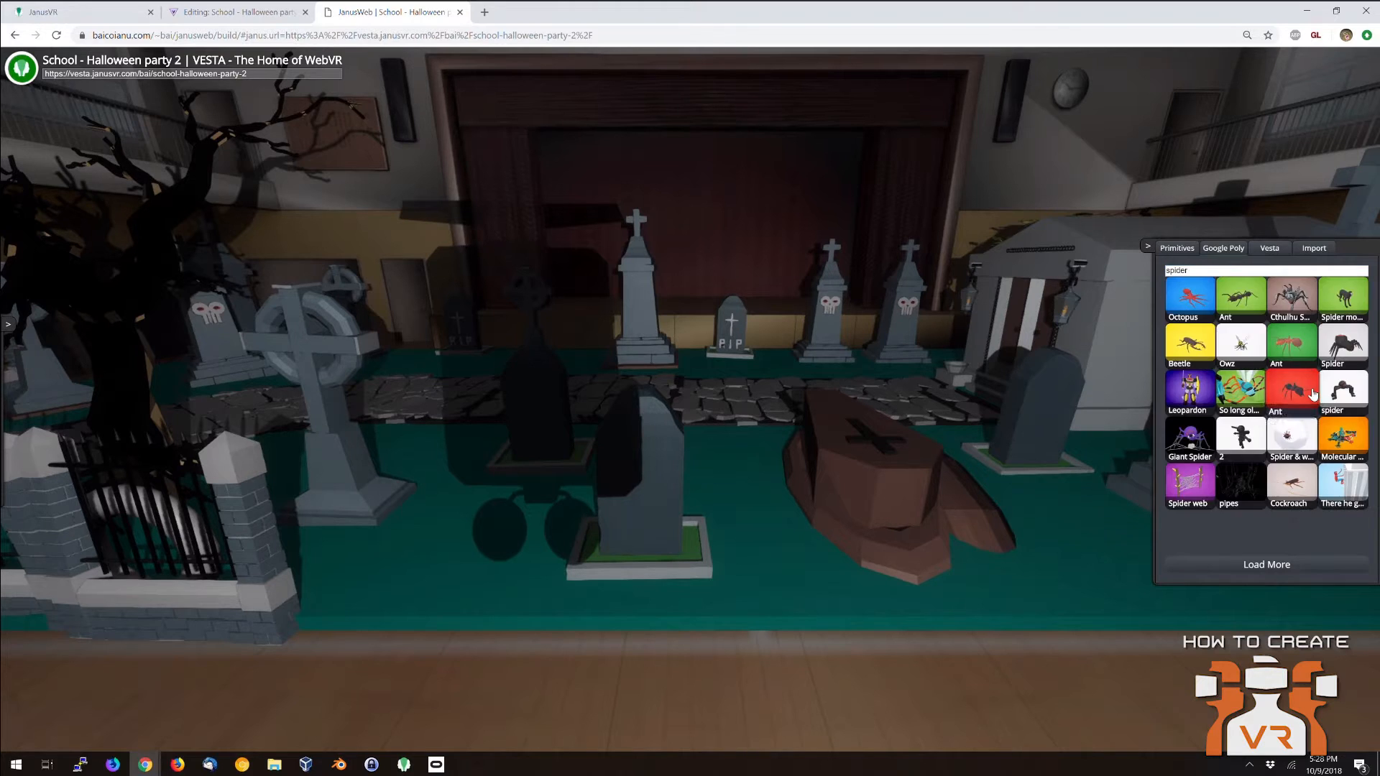
left_click(1275, 566)
scroll(1278, 503, "down", 3)
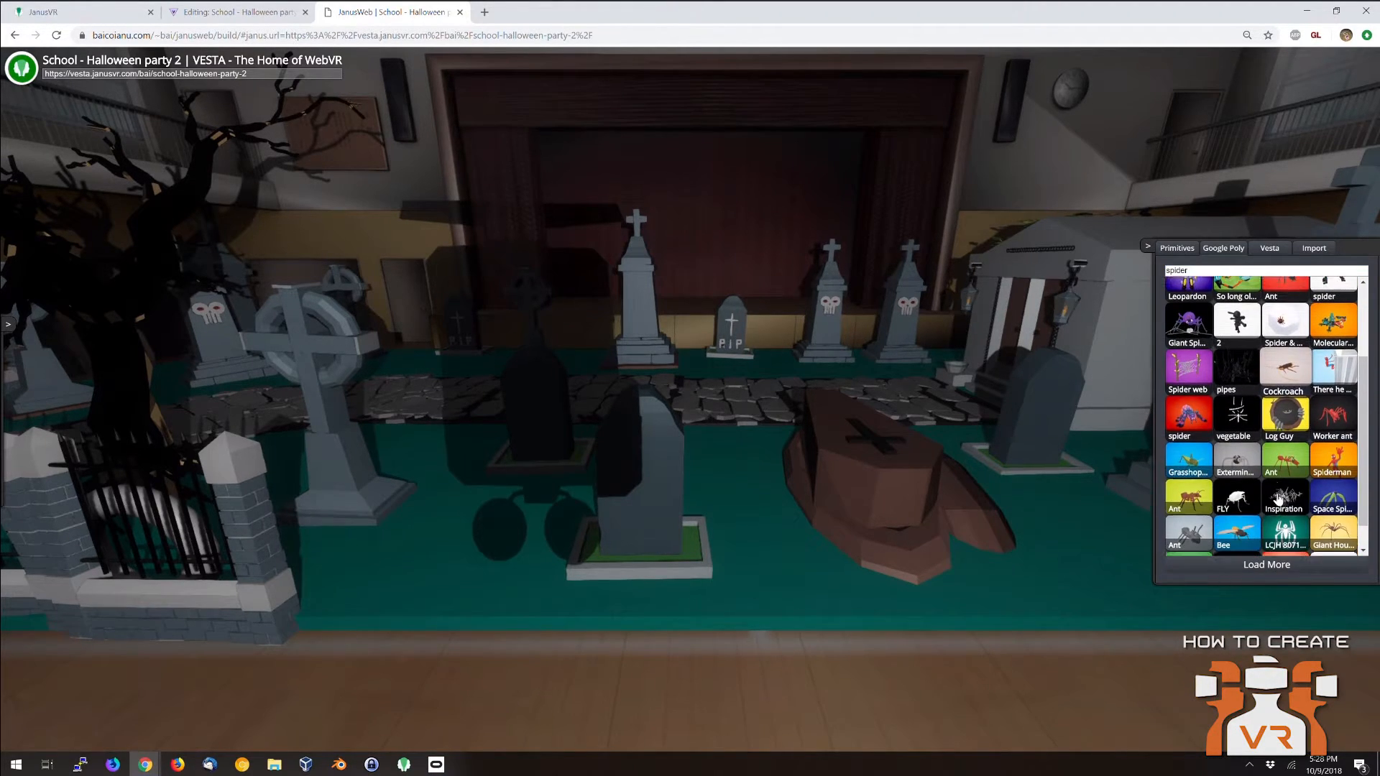
scroll(1278, 500, "down", 1)
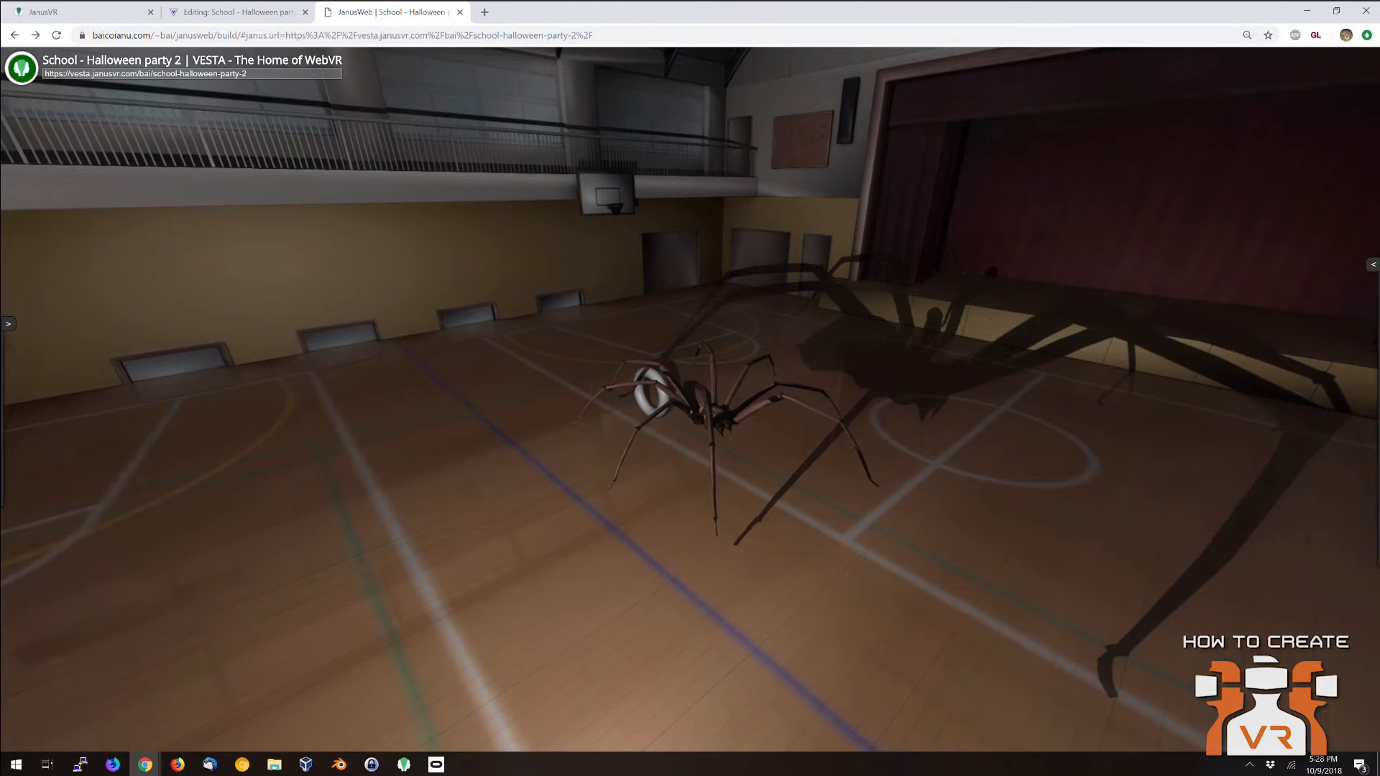
Reopen the scene editor, get an overhead view of the gym and select the spider model near the coffin.
key("period")
key("F1")
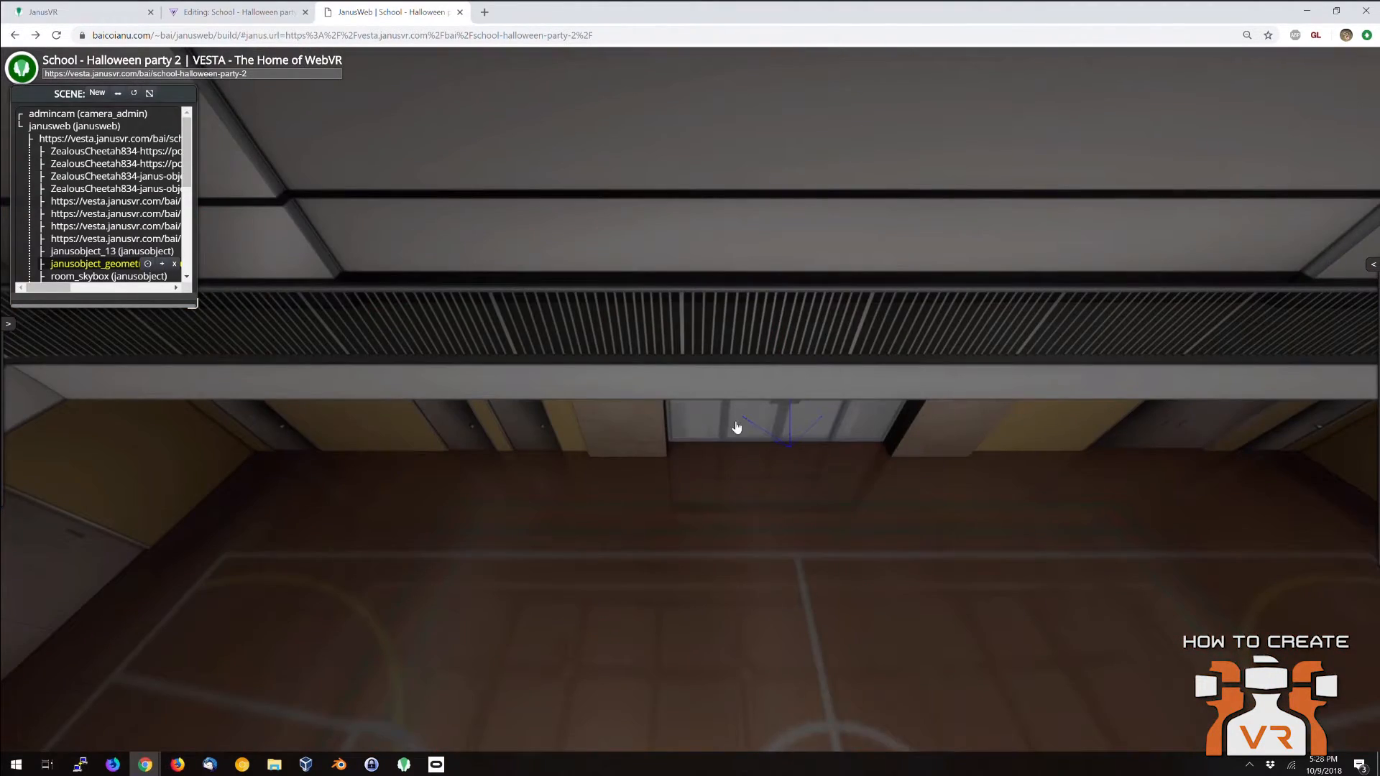
left_click_drag(735, 427, 662, 424)
right_click_drag(662, 424, 834, 290)
left_click_drag(834, 289, 610, 434)
right_click_drag(610, 434, 825, 434)
left_click_drag(825, 434, 624, 399)
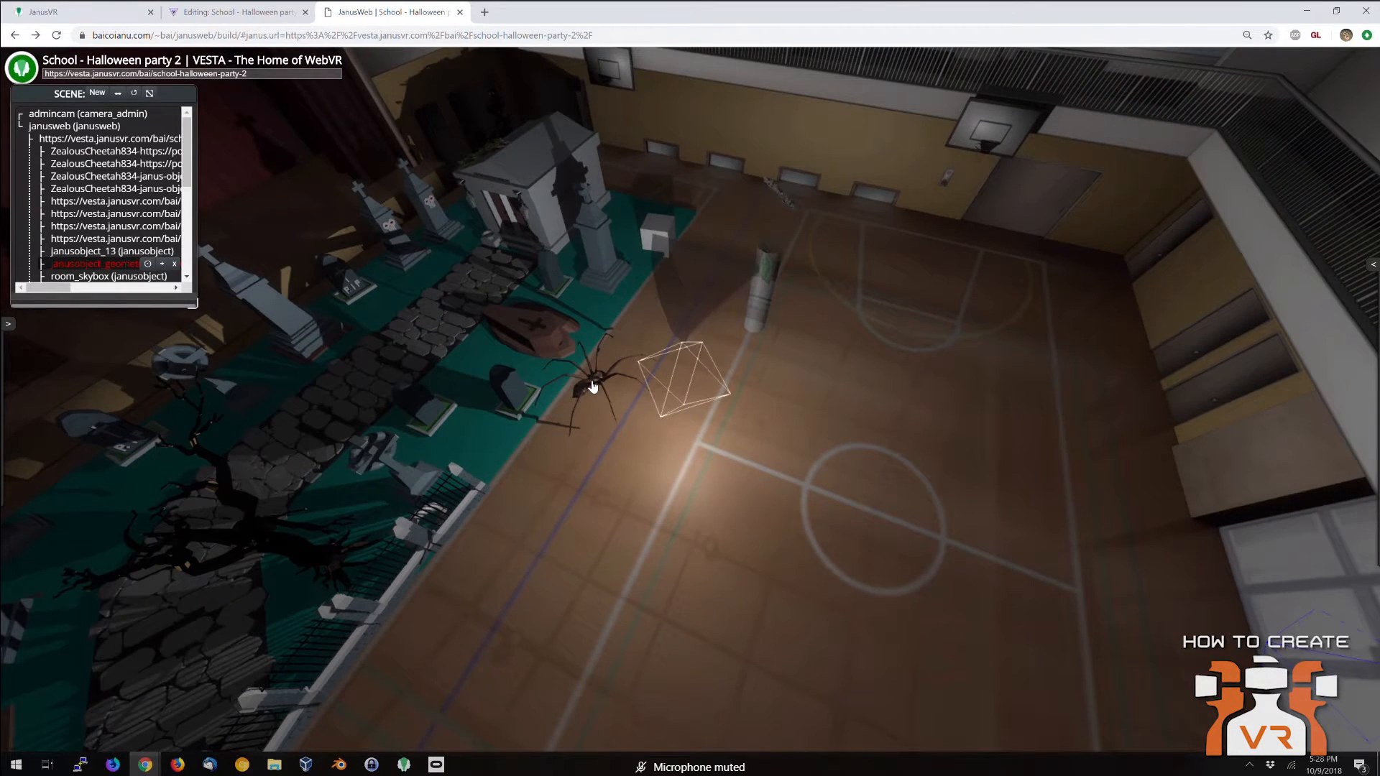
left_click(593, 387)
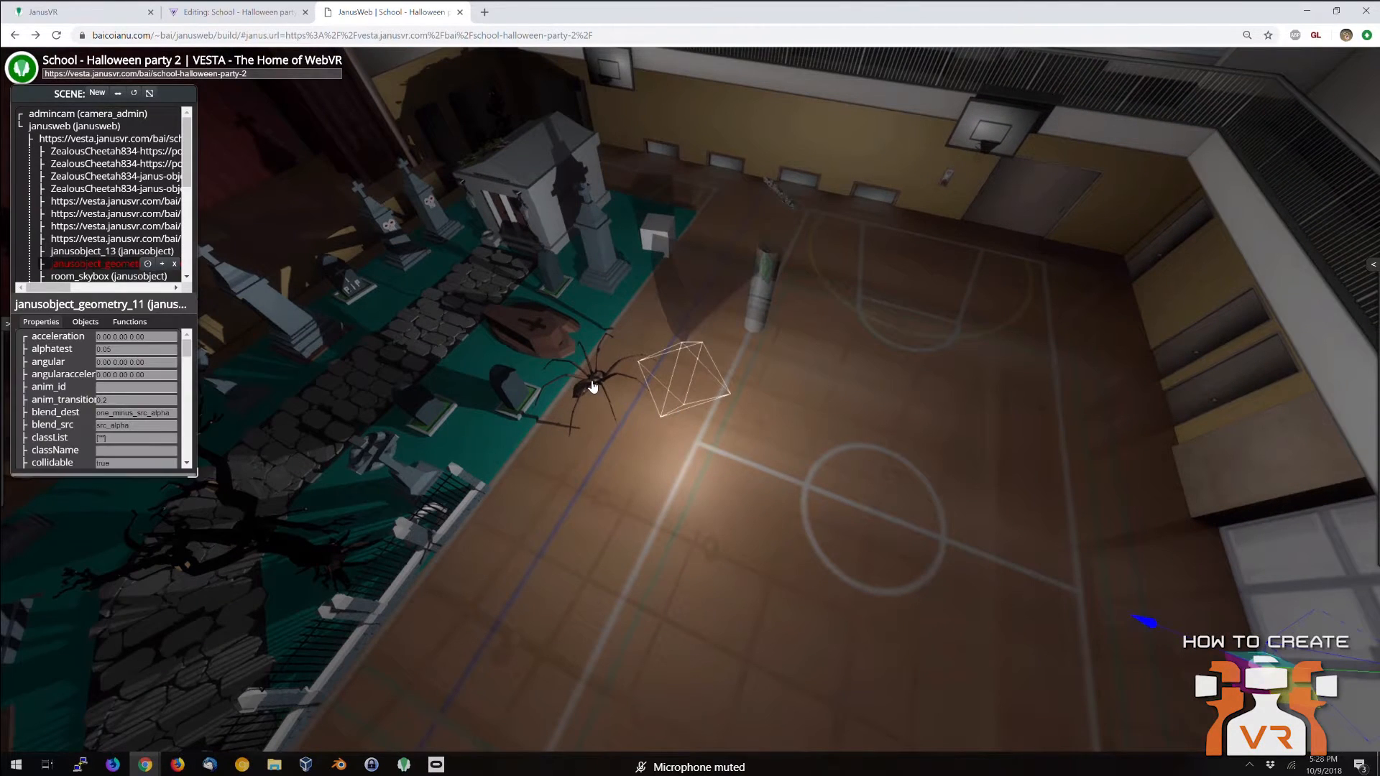
left_click(85, 177)
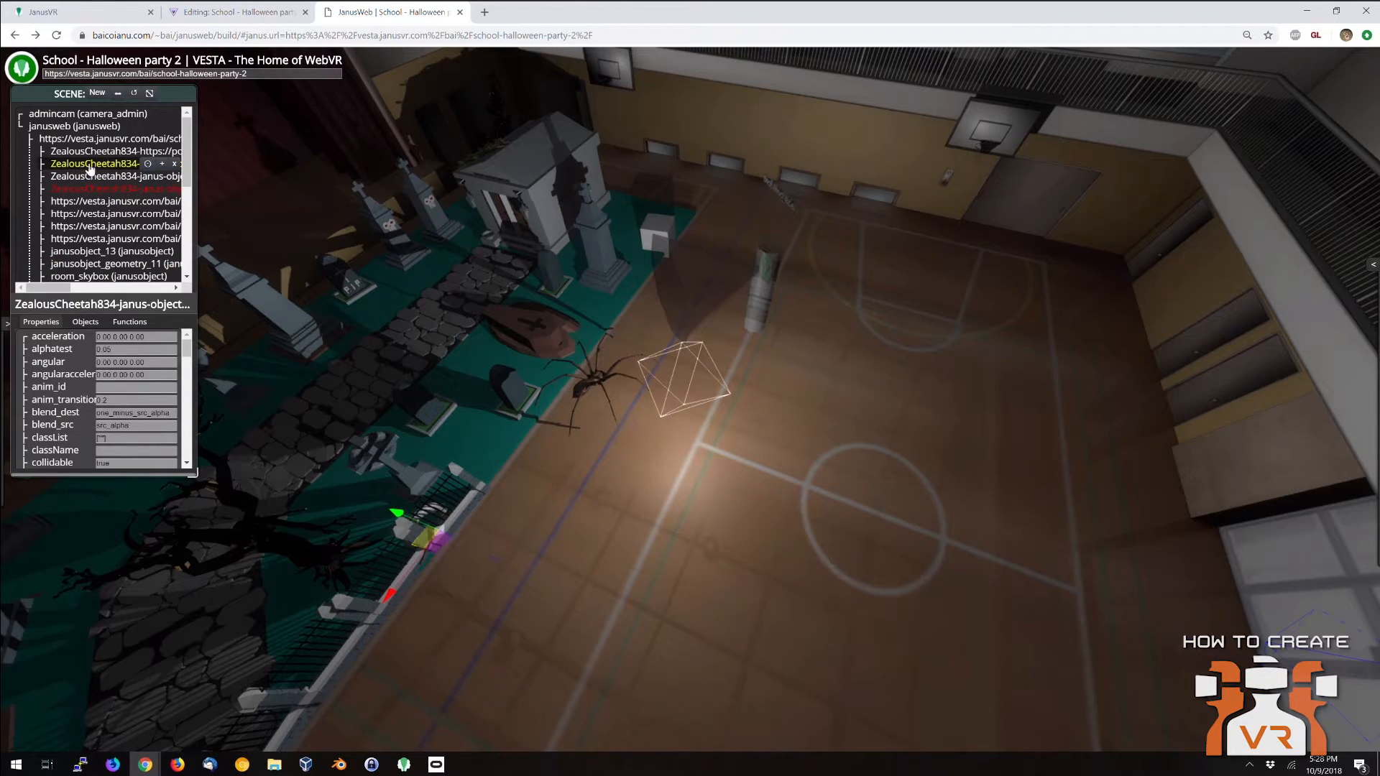
left_click(92, 153)
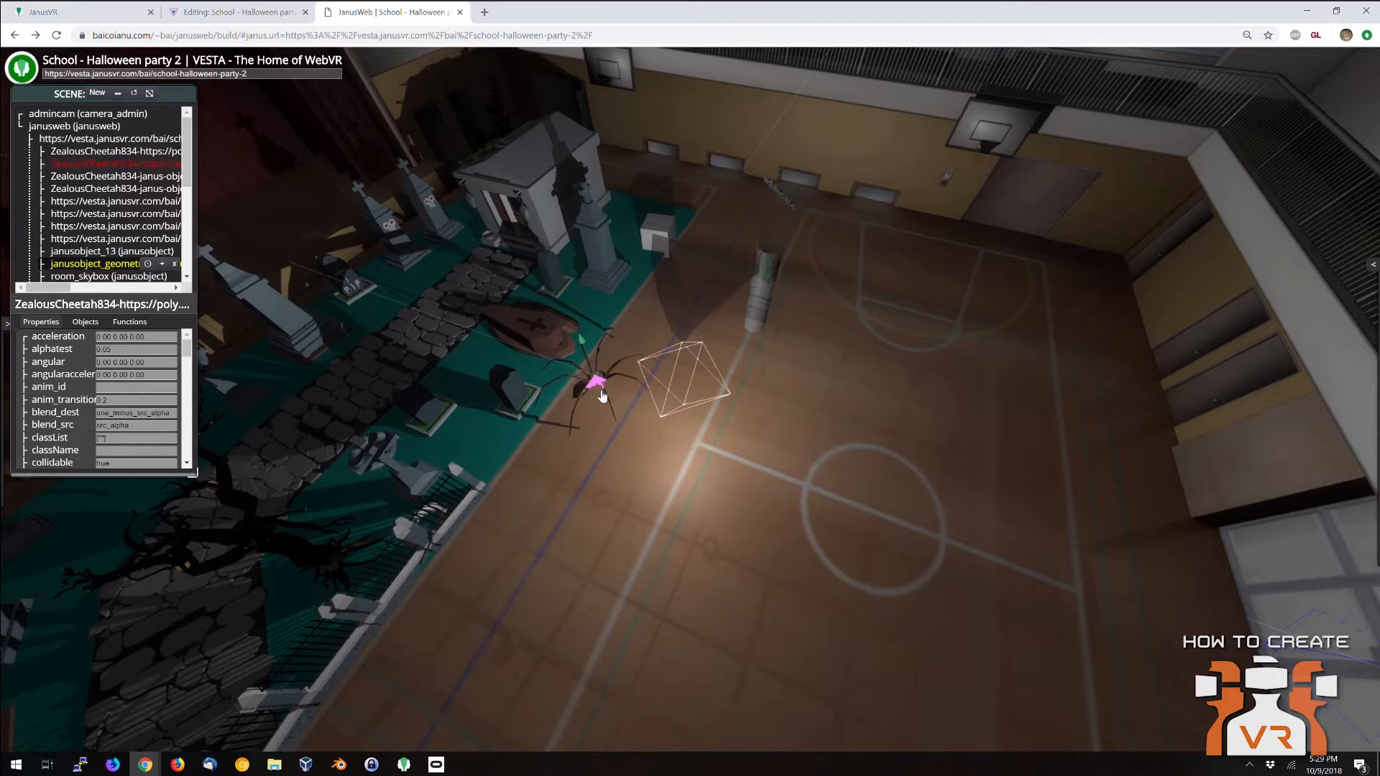
Move the spider along the gym floor to the outside of the graveyard fence.
left_click_drag(602, 391, 507, 594)
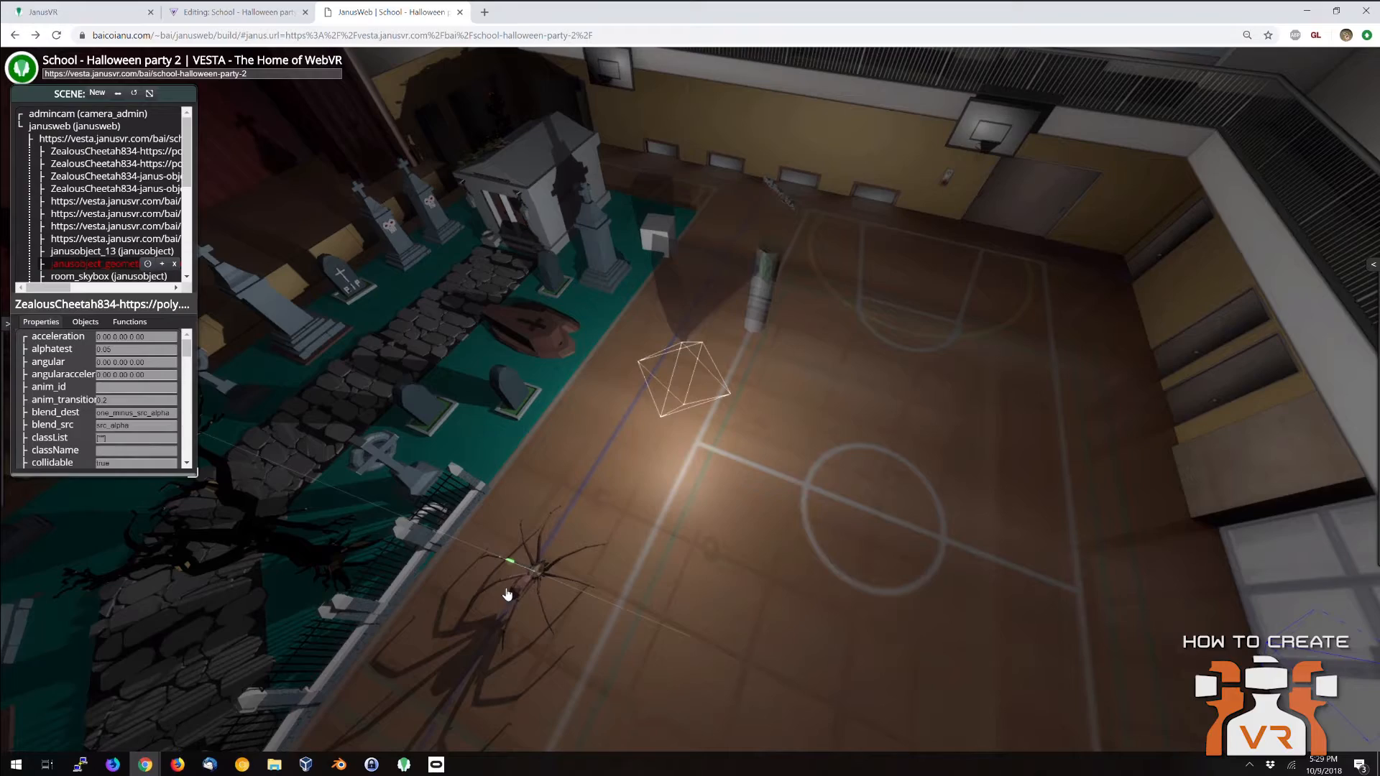
left_click_drag(650, 579, 592, 536)
right_click_drag(592, 536, 781, 616)
left_click_drag(781, 616, 675, 569)
scroll(675, 570, "up", 4)
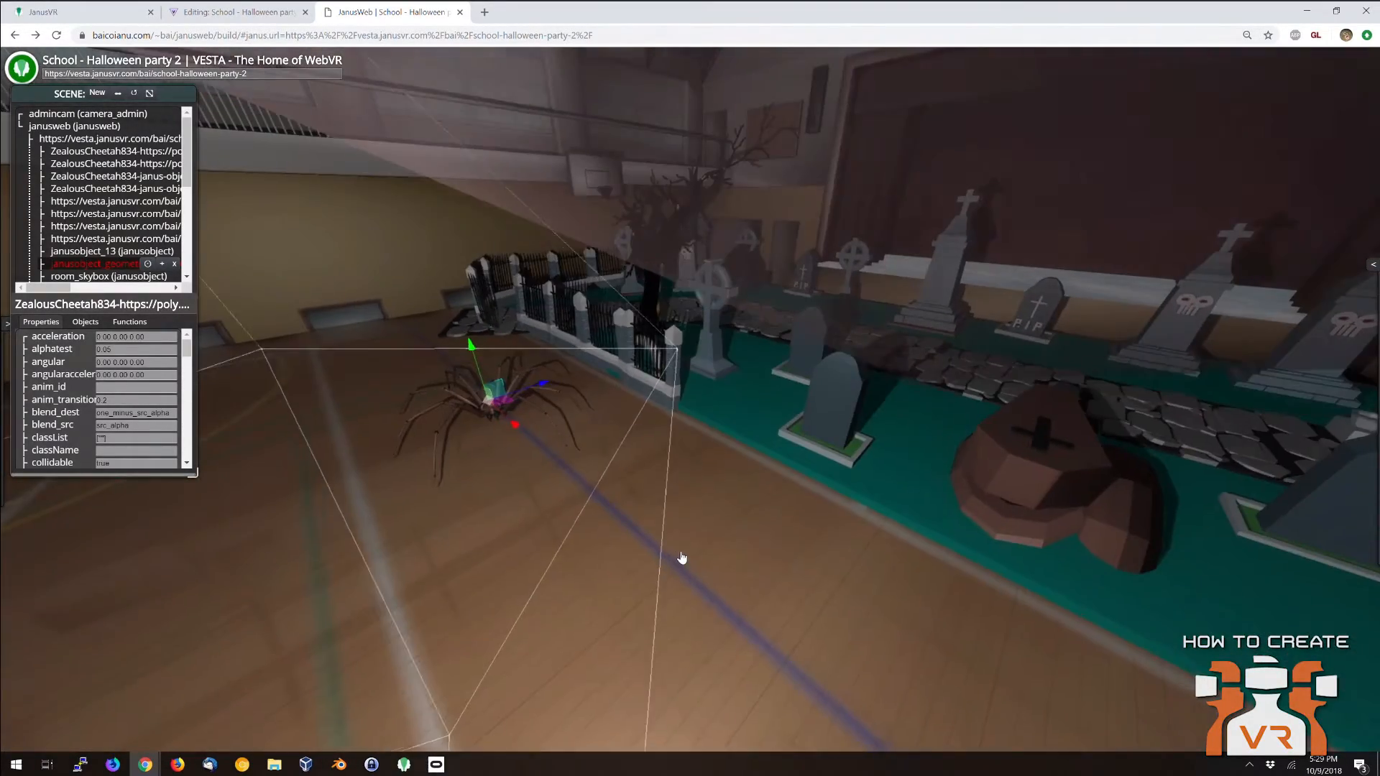
right_click_drag(684, 561, 843, 639)
left_click_drag(843, 639, 769, 593)
Lower the spider onto the gym floor beside the fence and rotate it about its vertical axis.
left_click_drag(717, 485, 672, 443)
left_click_drag(671, 394, 662, 447)
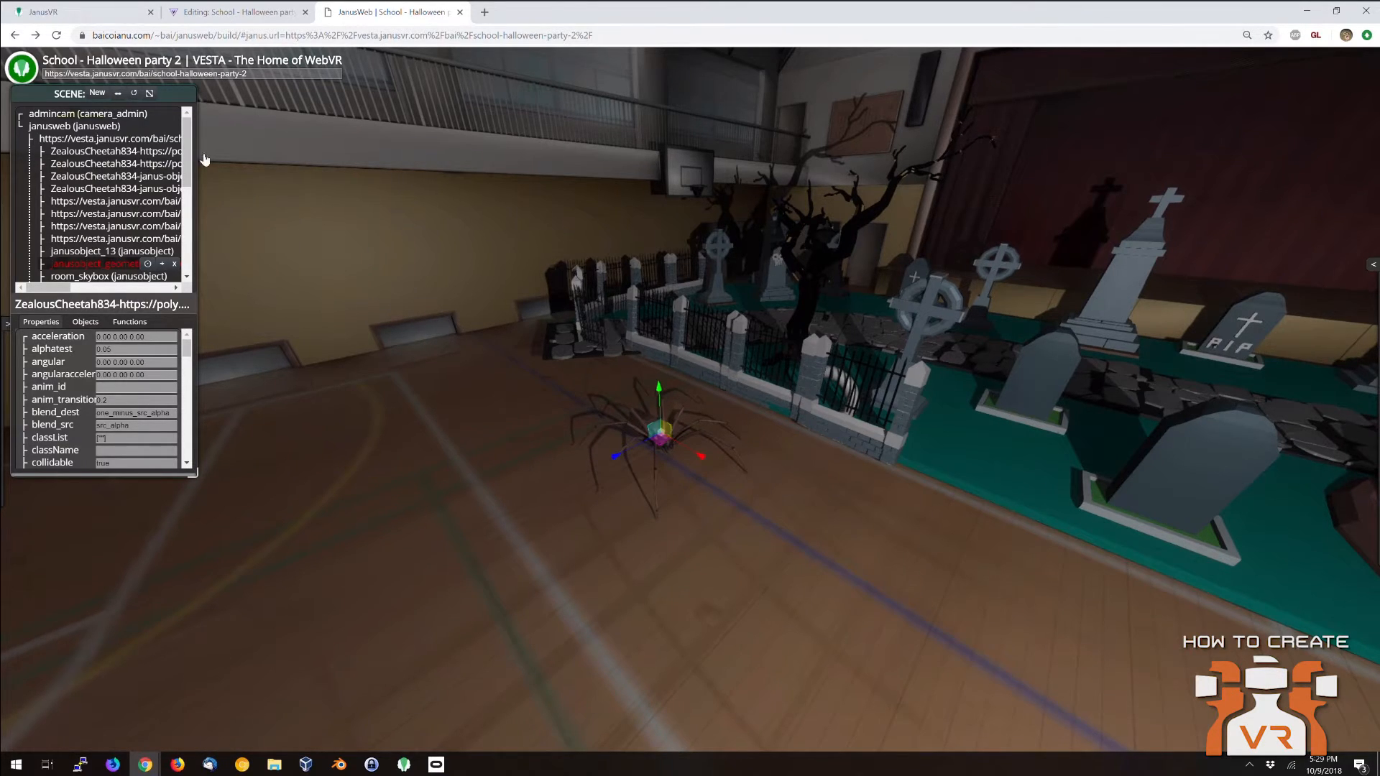
left_click(135, 94)
left_click_drag(681, 467, 672, 468)
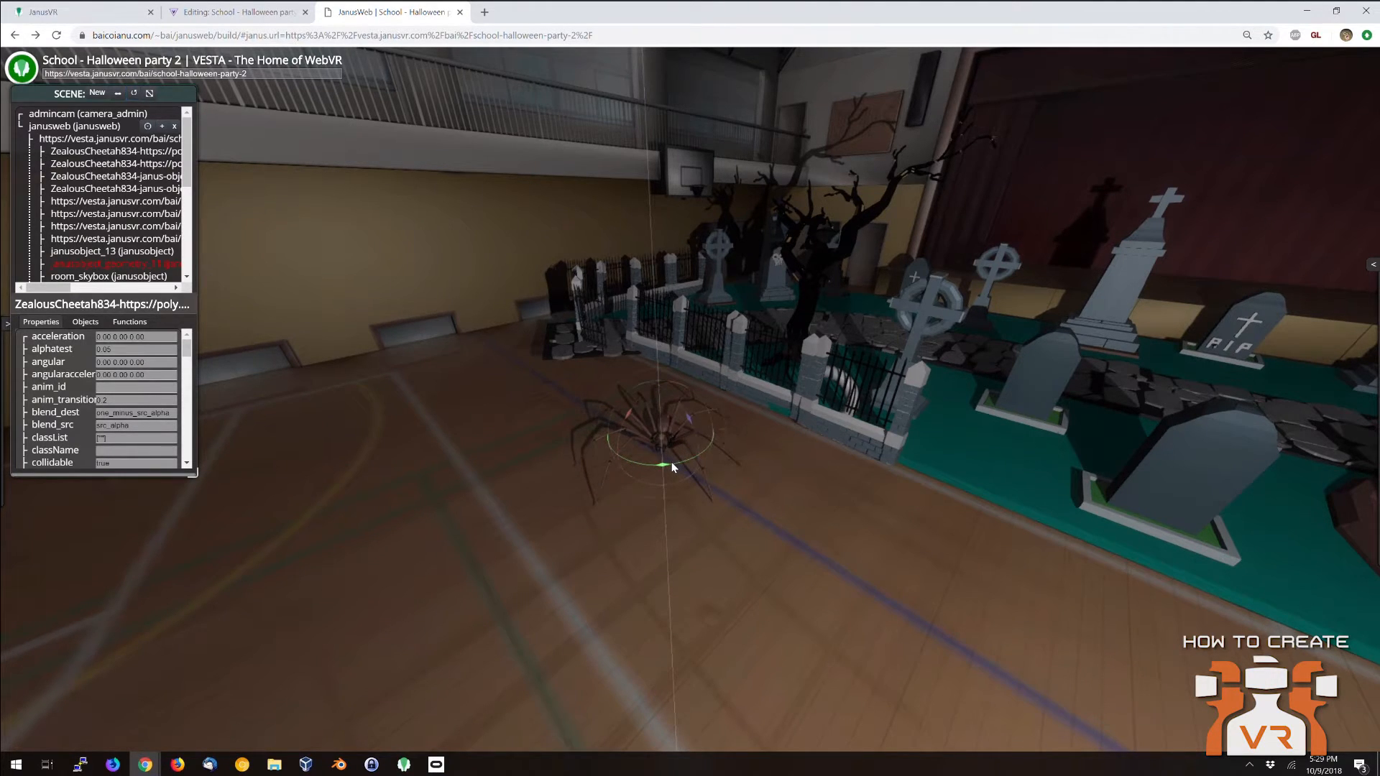
Leave the scene editor and walk around to examine the spider up close and the whole graveyard before the stage.
key("F1")
key("w")
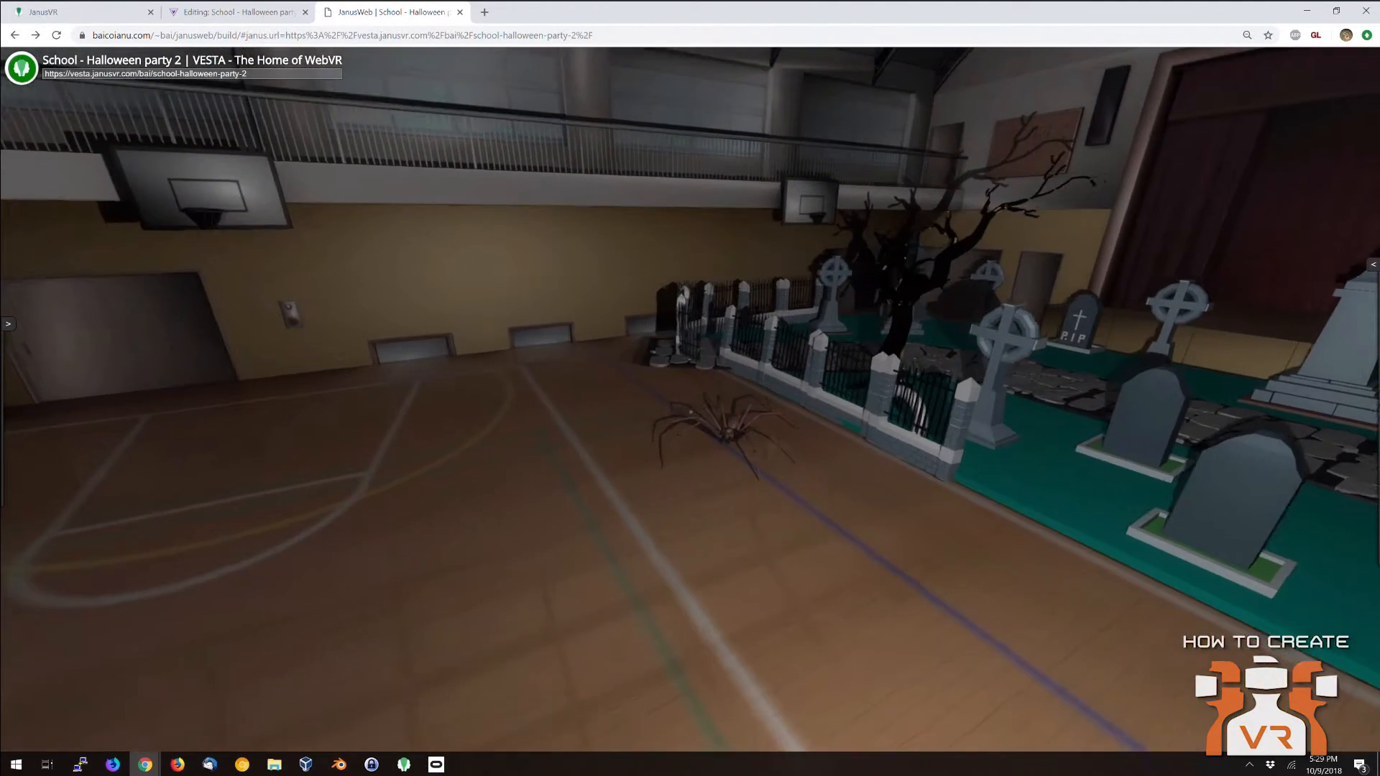
key("w")
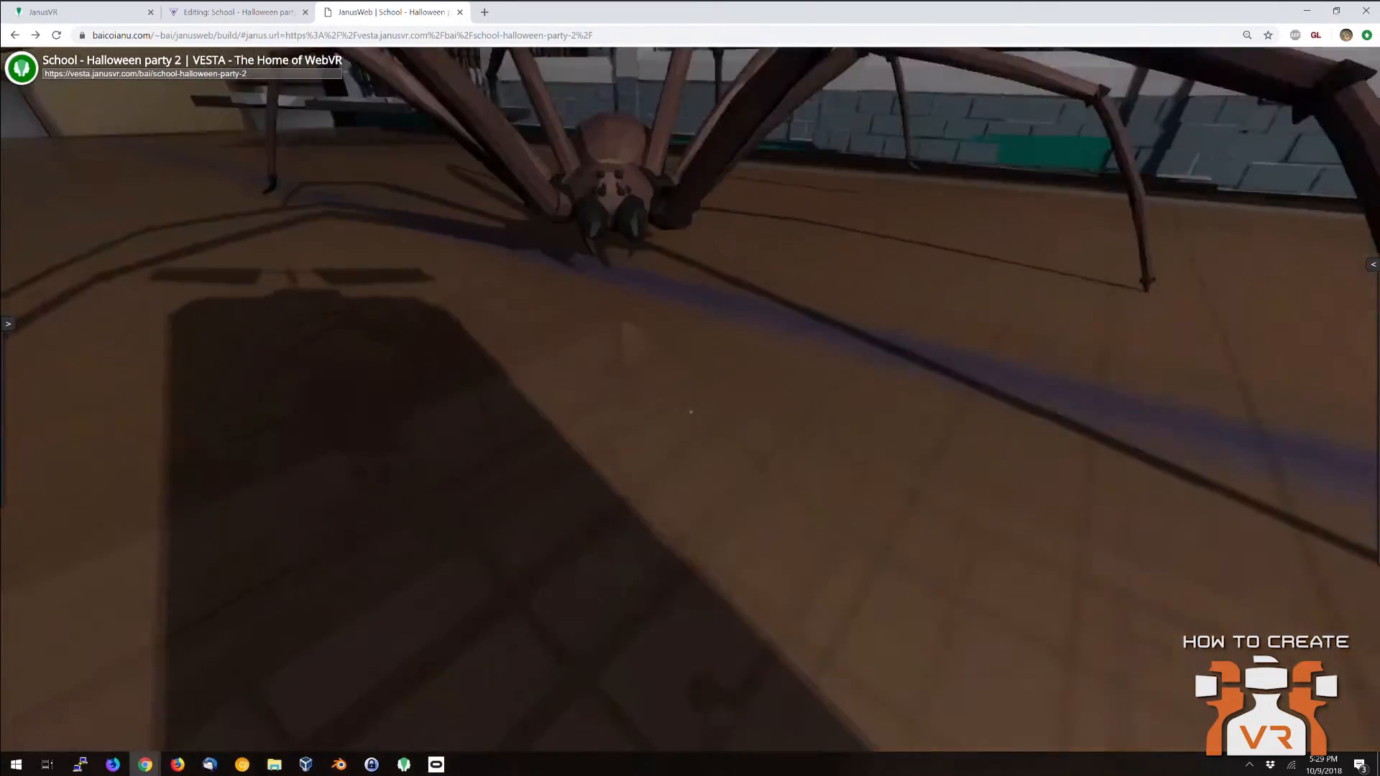
key("w")
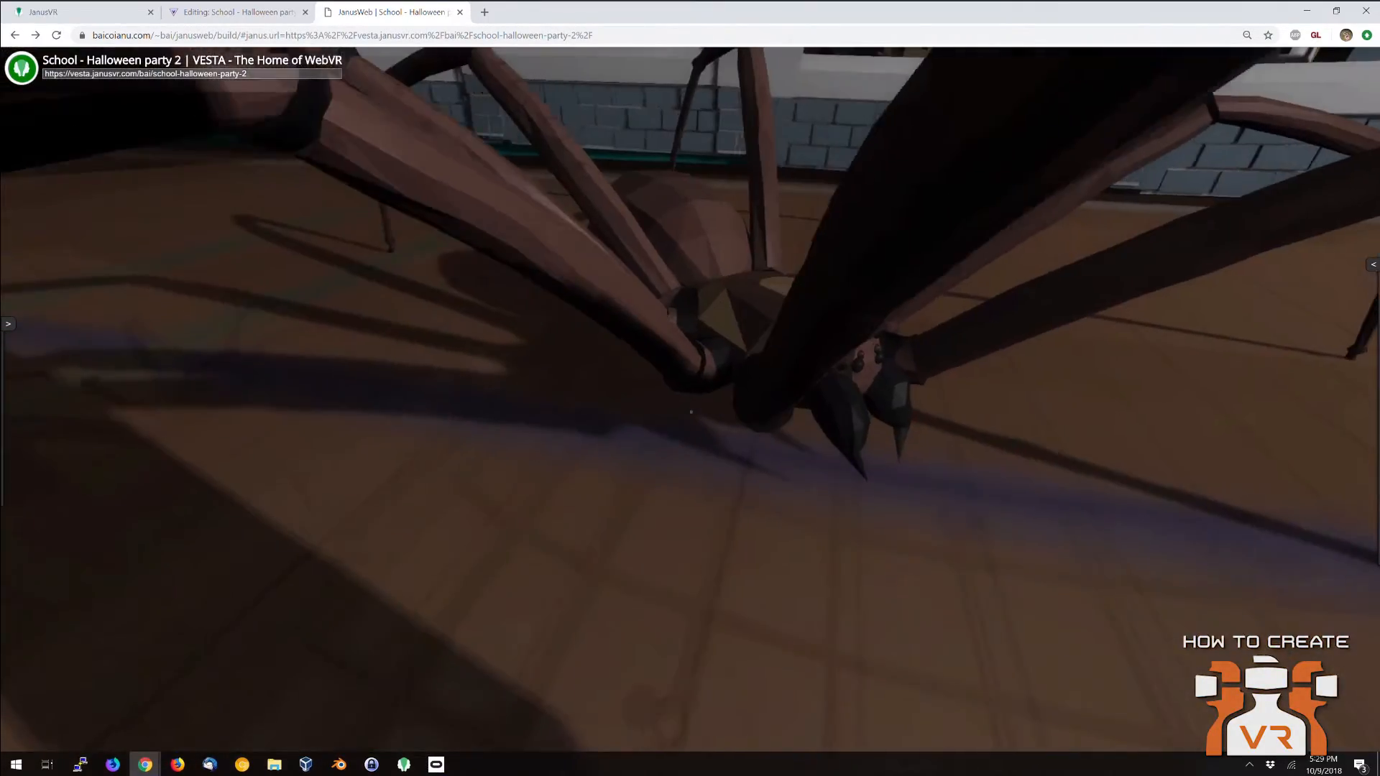
key("s")
key("w")
key("s")
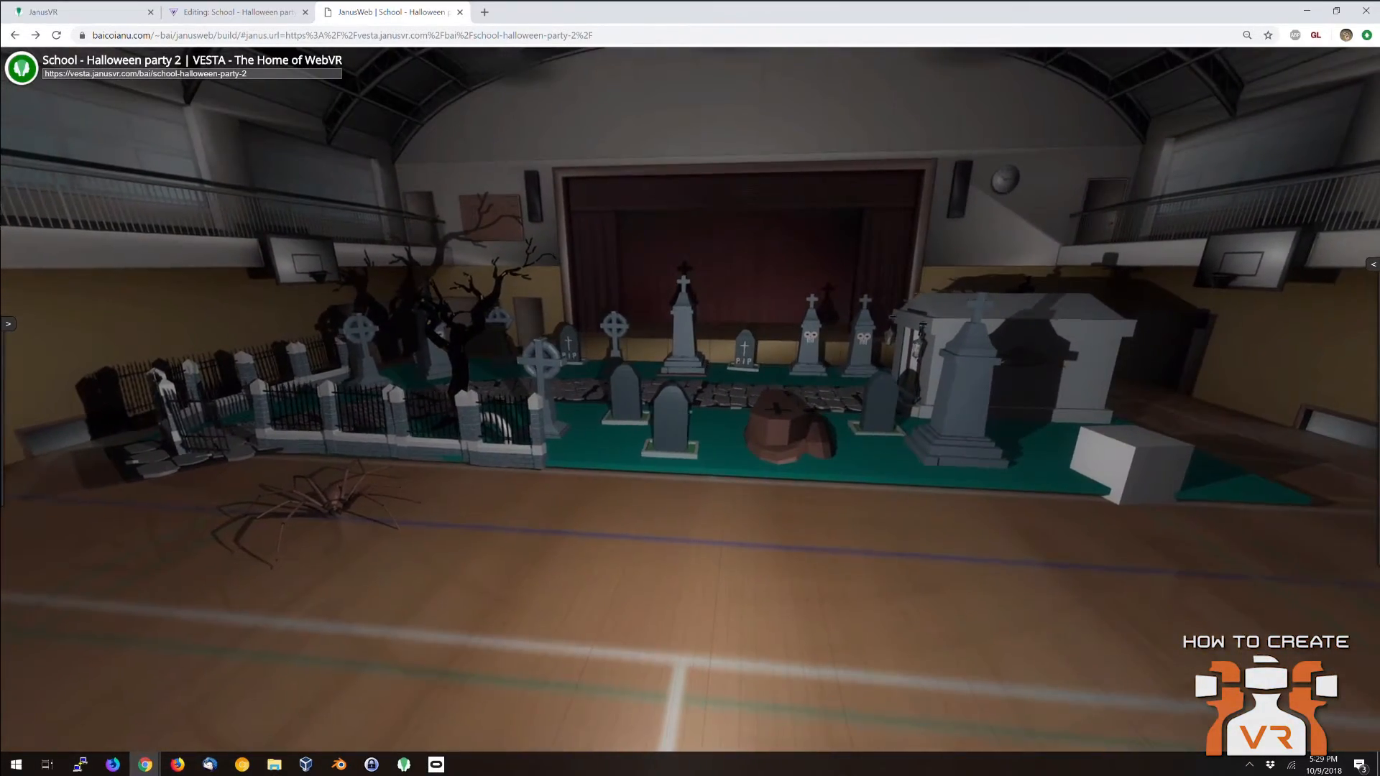
key("w")
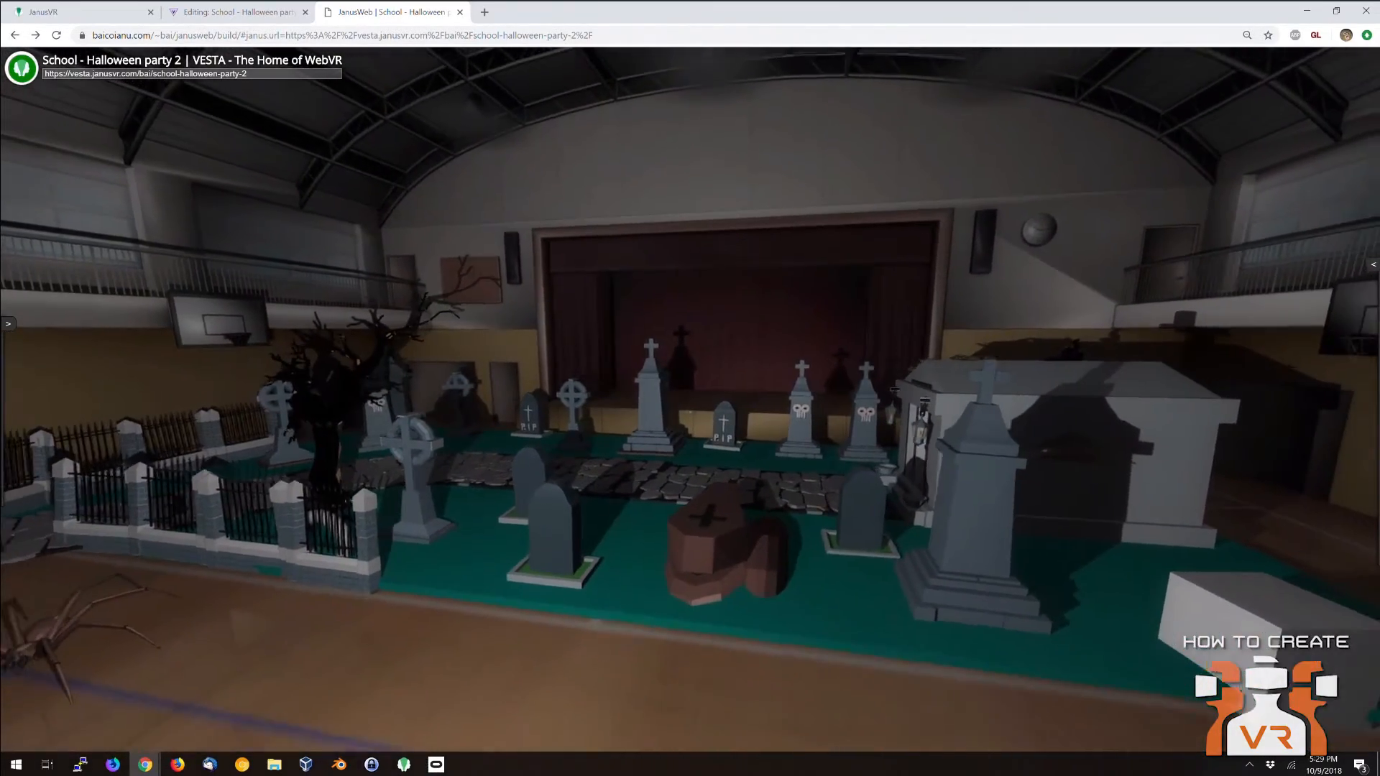
View the graveyard from farther back and browse the Imgur images for cloud and spider web textures.
key("s")
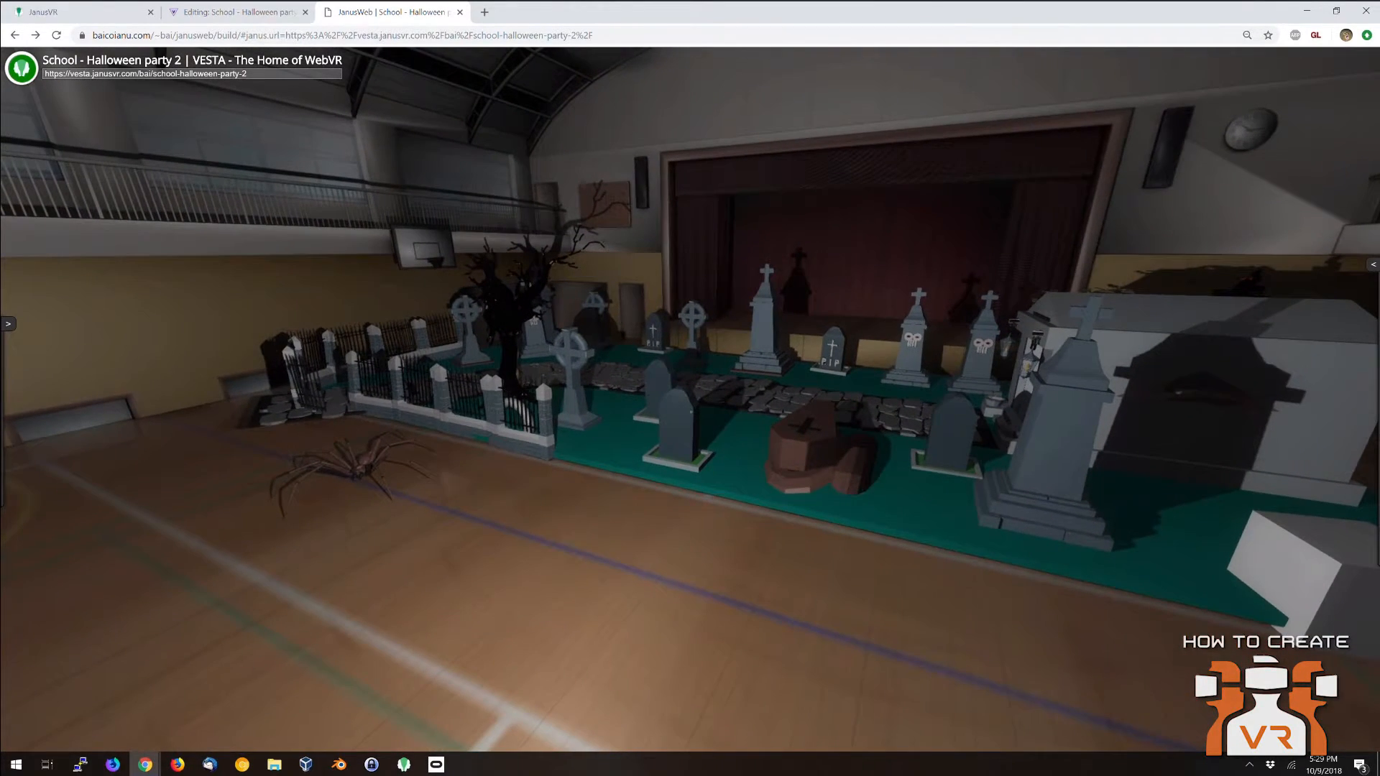
key("w")
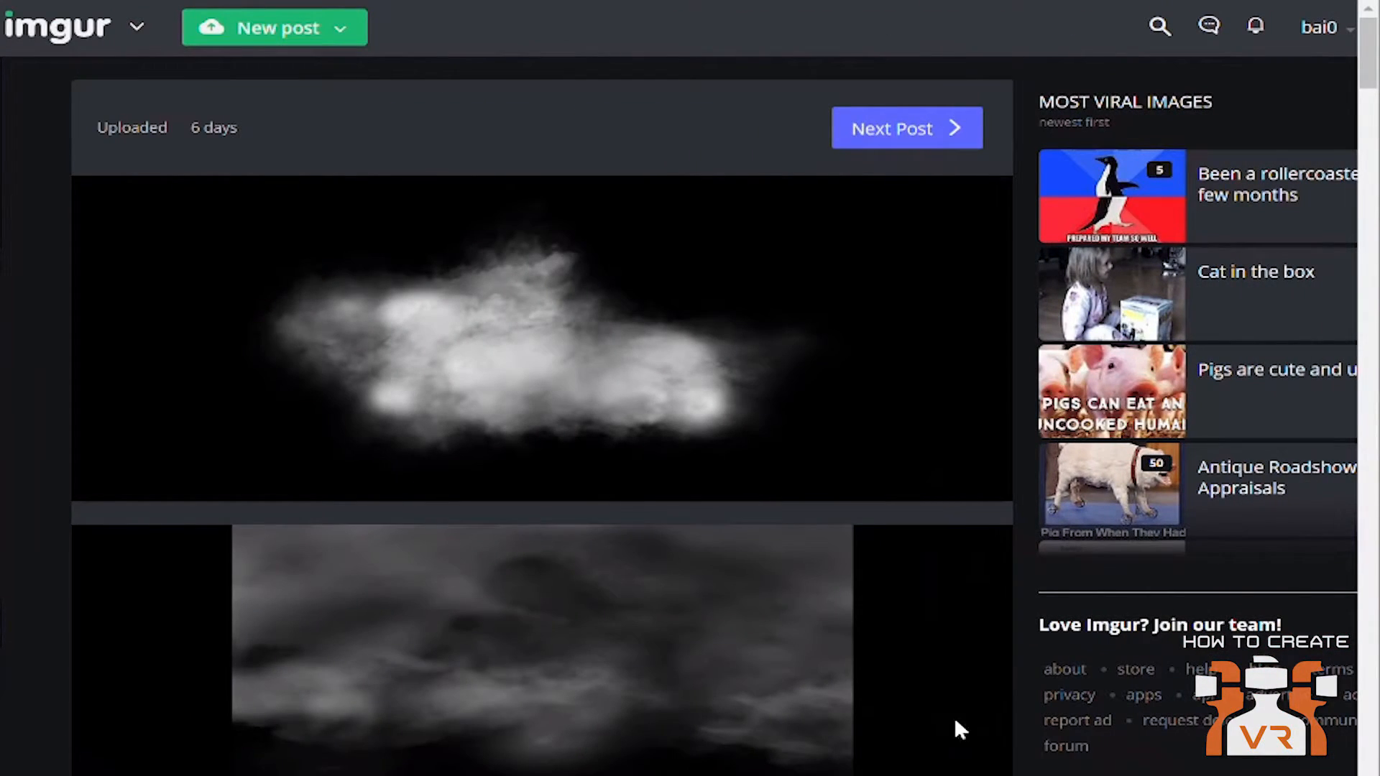
scroll(1053, 751, "down", 5)
scroll(1053, 751, "down", 12)
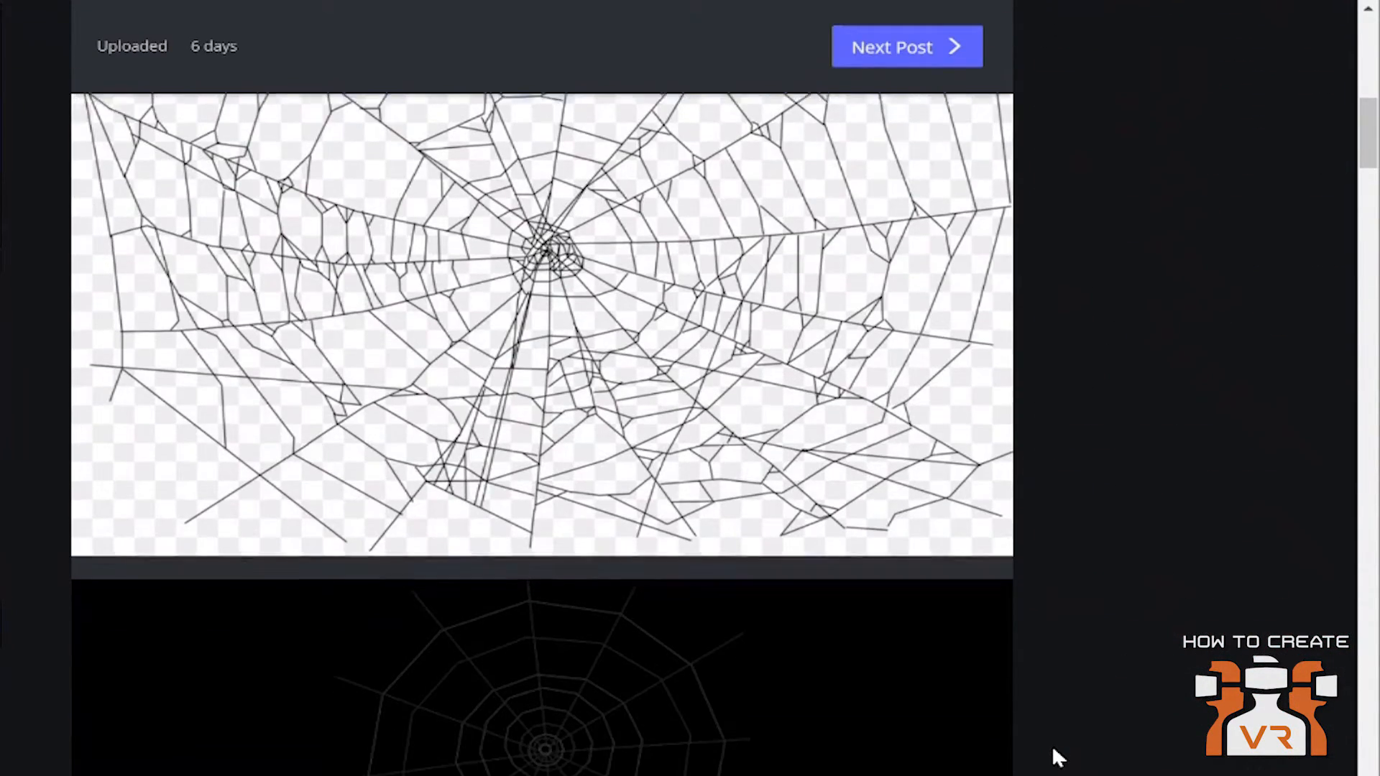
scroll(1052, 750, "up", 4)
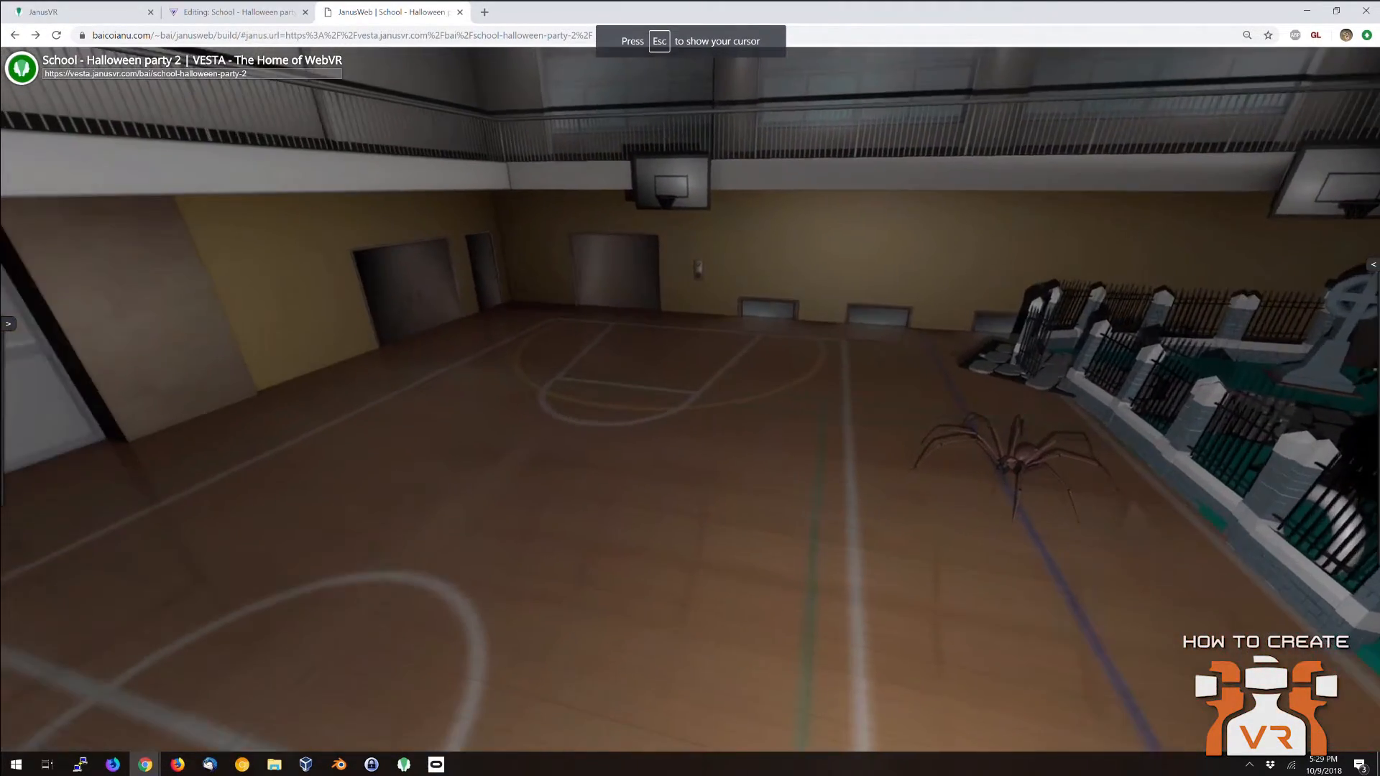
Walk around the gym to examine the skeleton by the gravestones and the spider web beside the white block.
key("w")
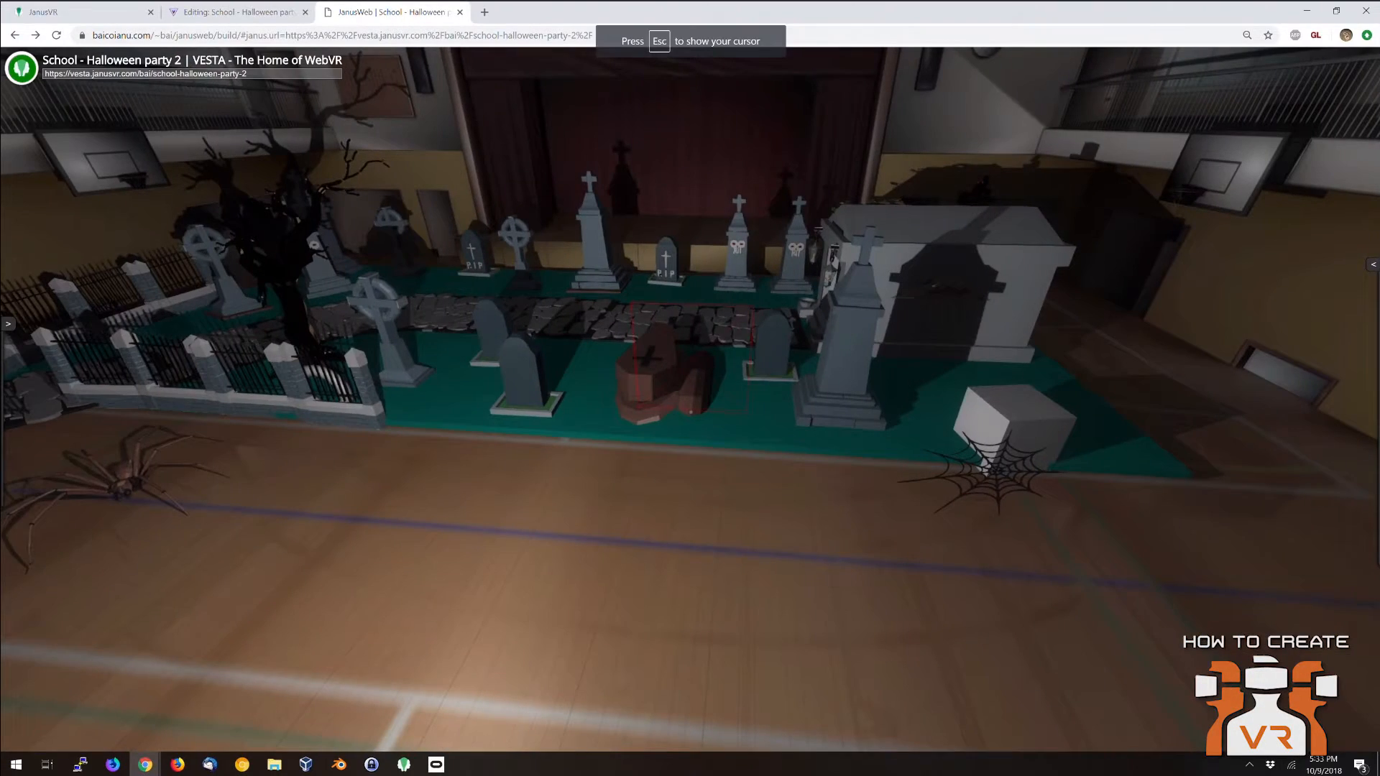
key("w")
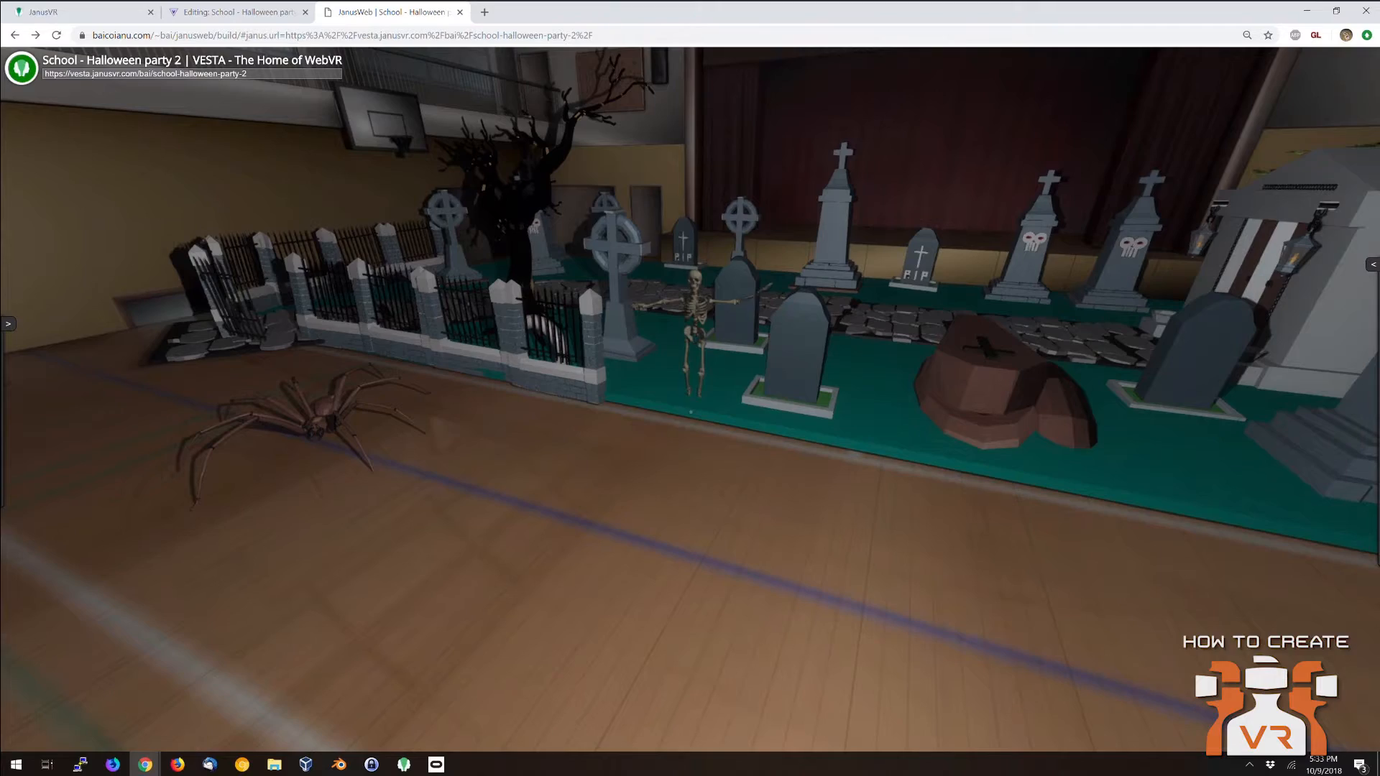
left_click(690, 411)
key("s")
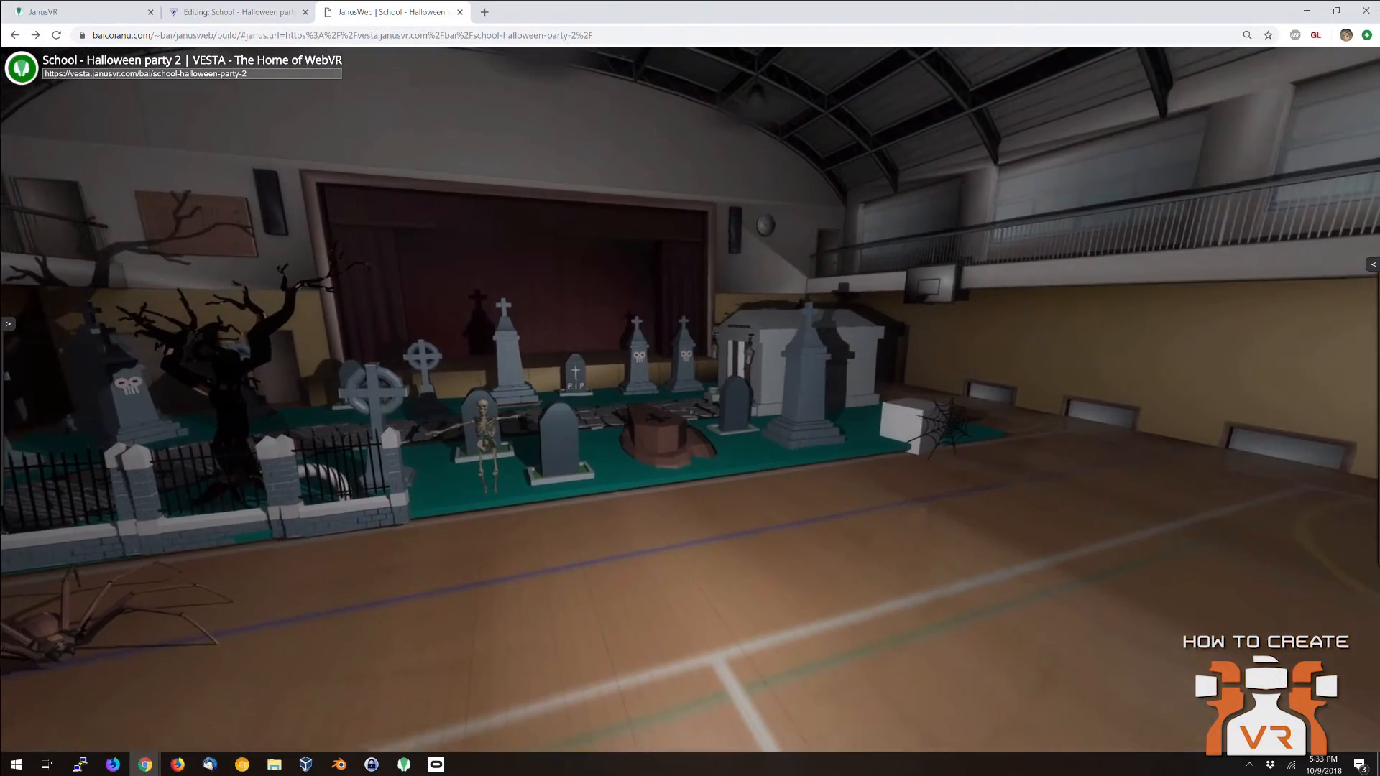
key("w")
key("s")
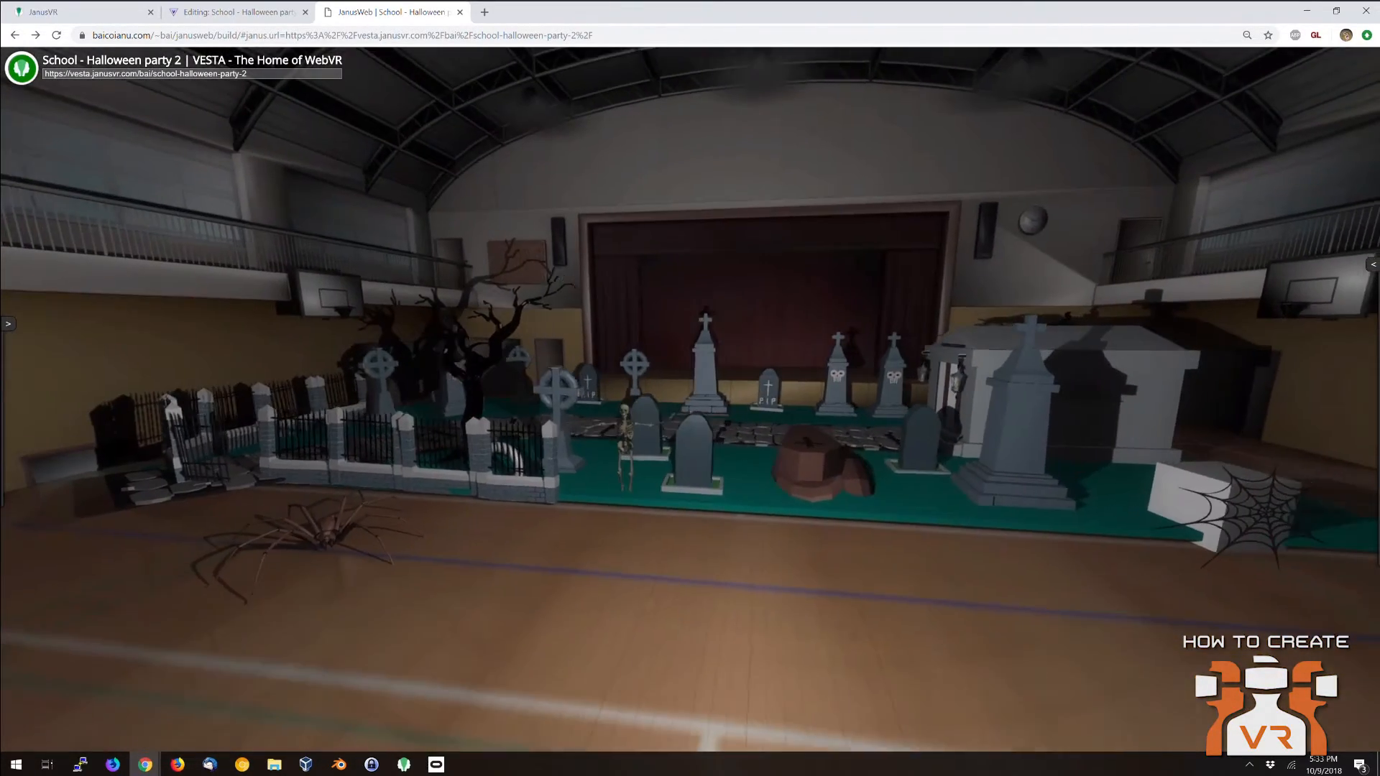
key("s")
key("w")
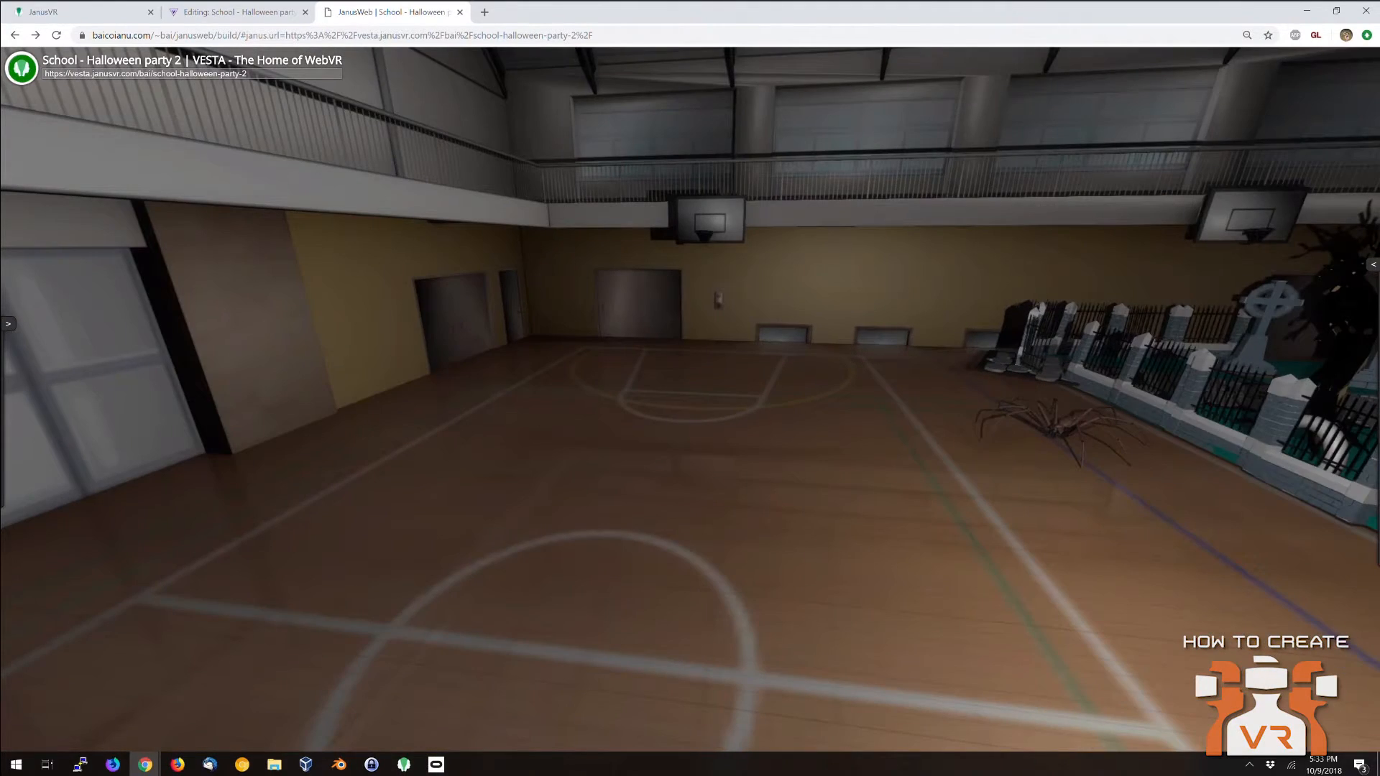
Approach the visitors' avatars at the glass entrance doors and examine them up close.
key("w")
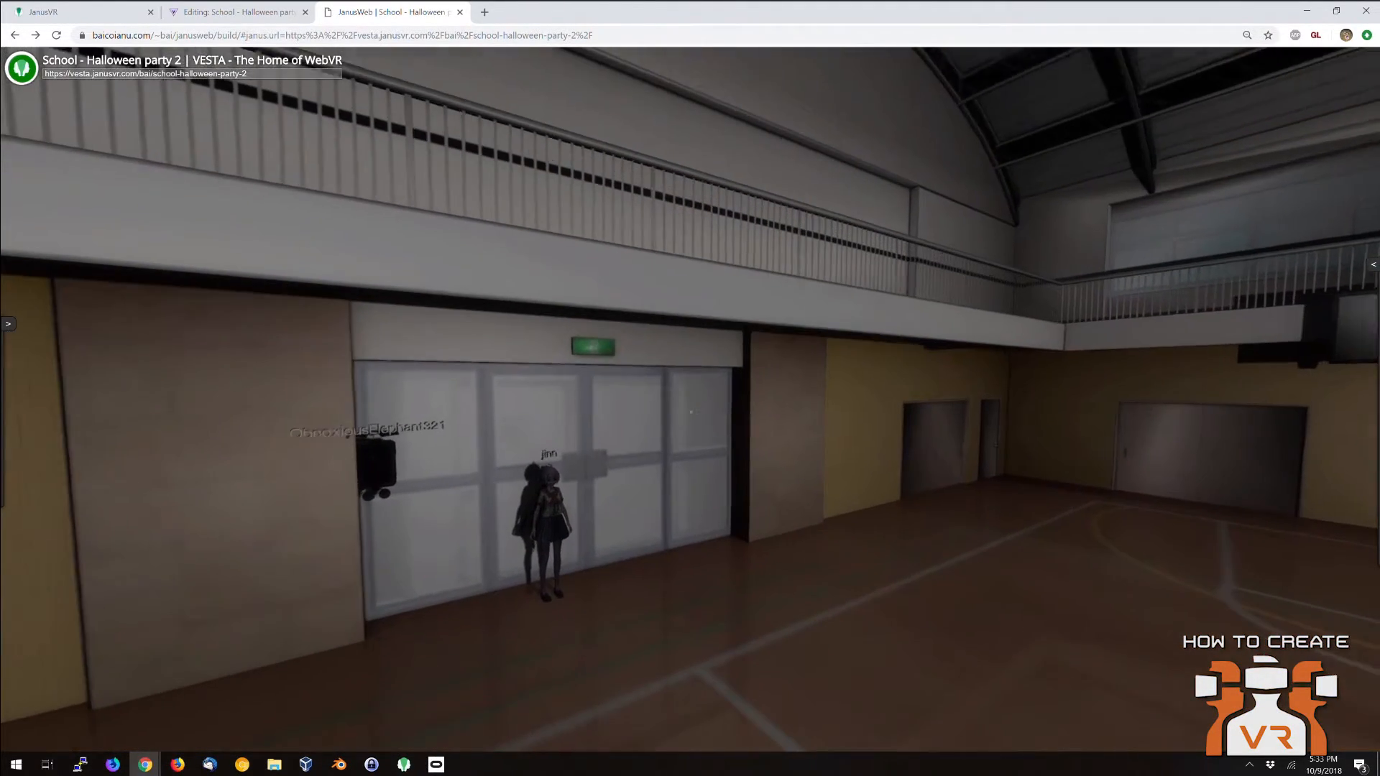
key("w")
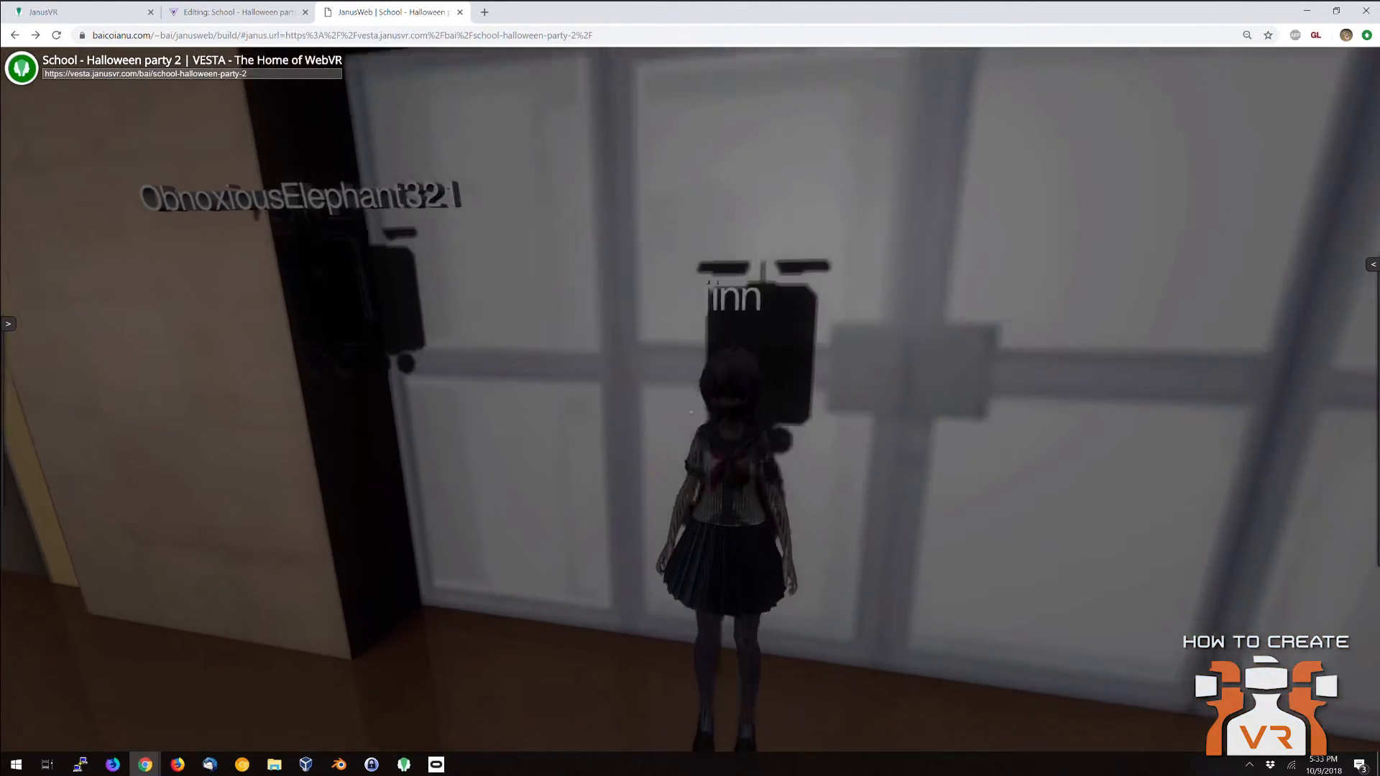
key("d")
key("s")
key("s")
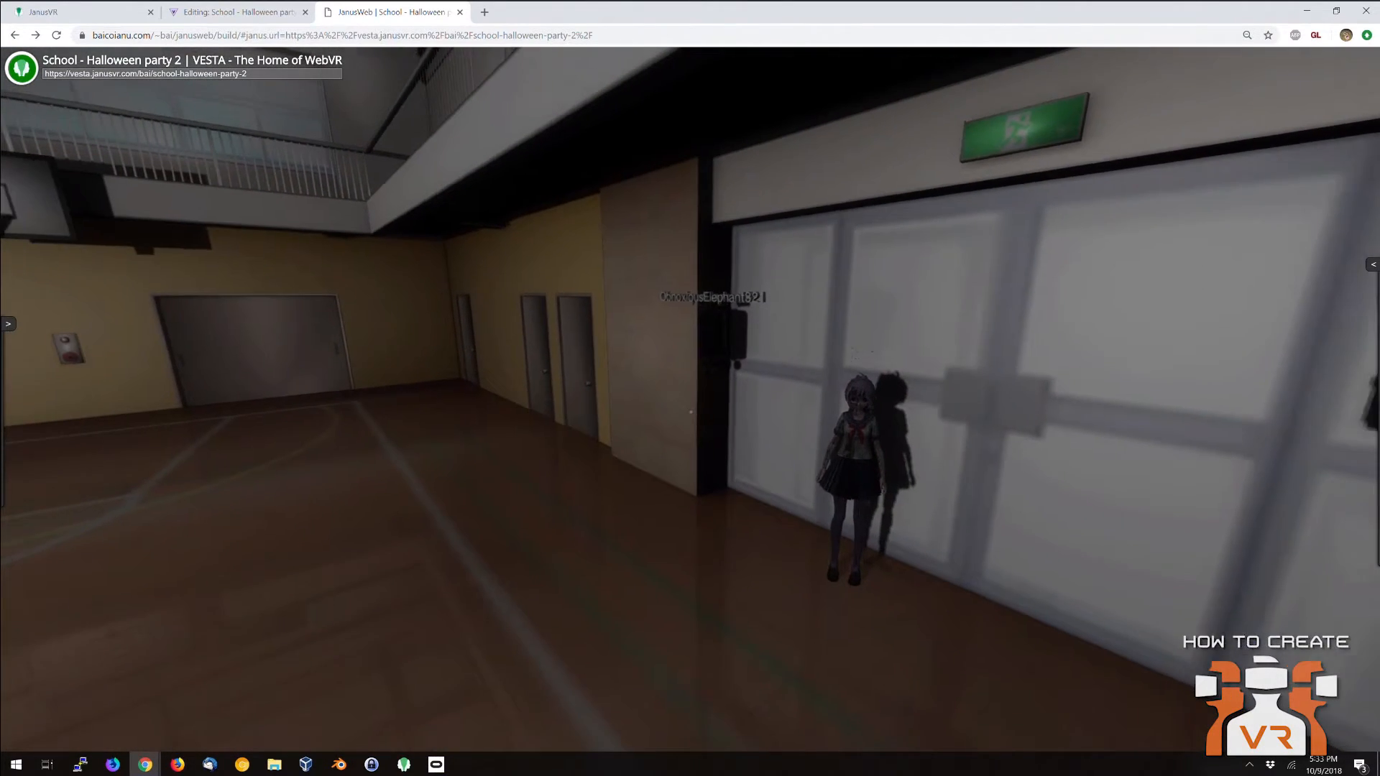
key("s")
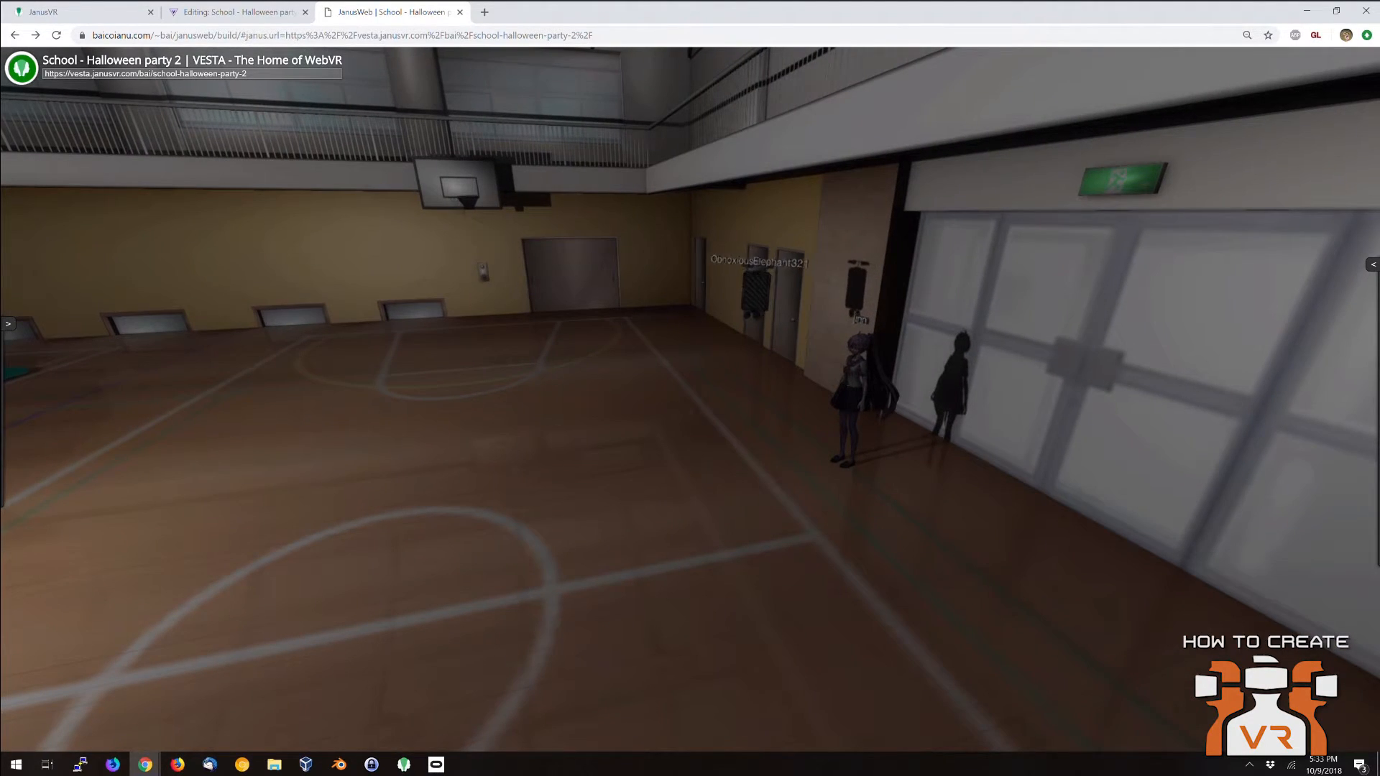
Walk across the basketball court to look over both ends of the gym, the entrance doors and the graveyard side.
key("a")
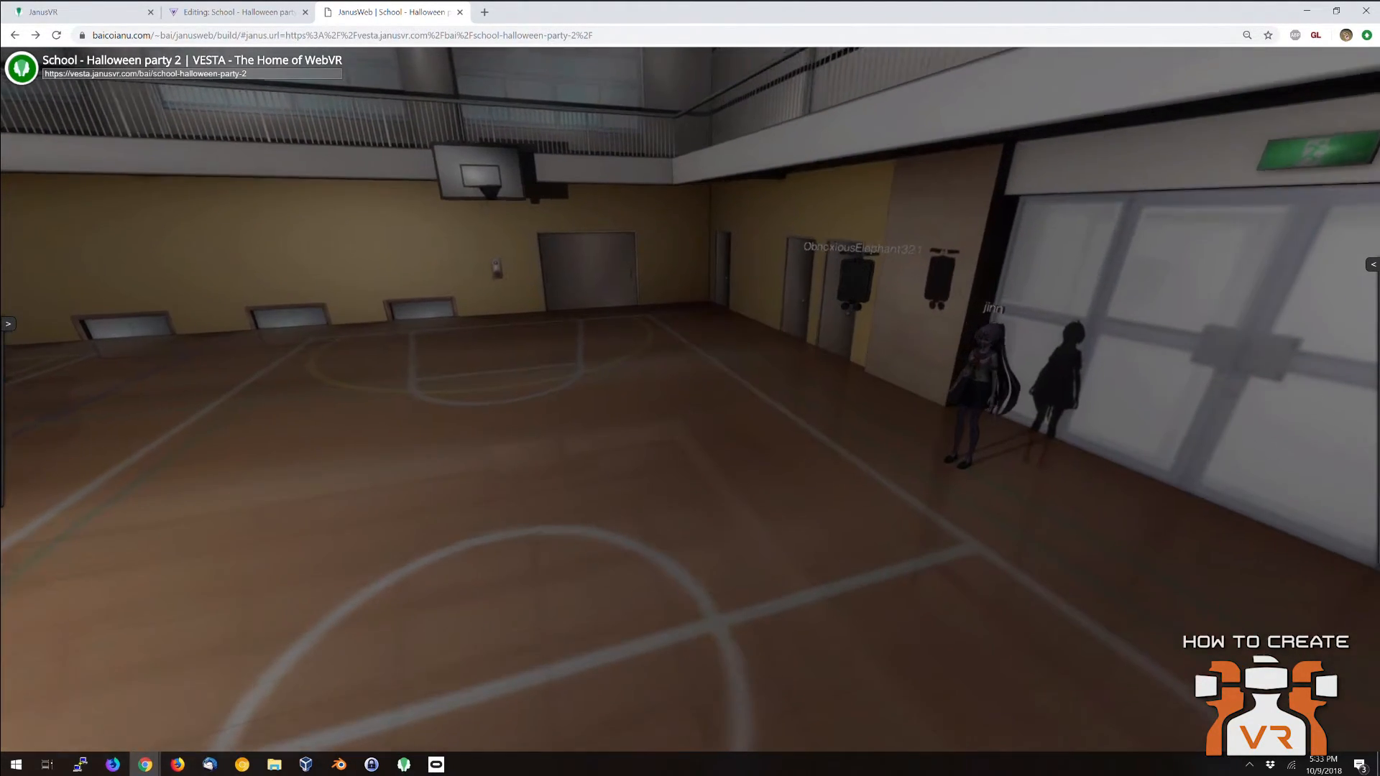
key("w")
key("s")
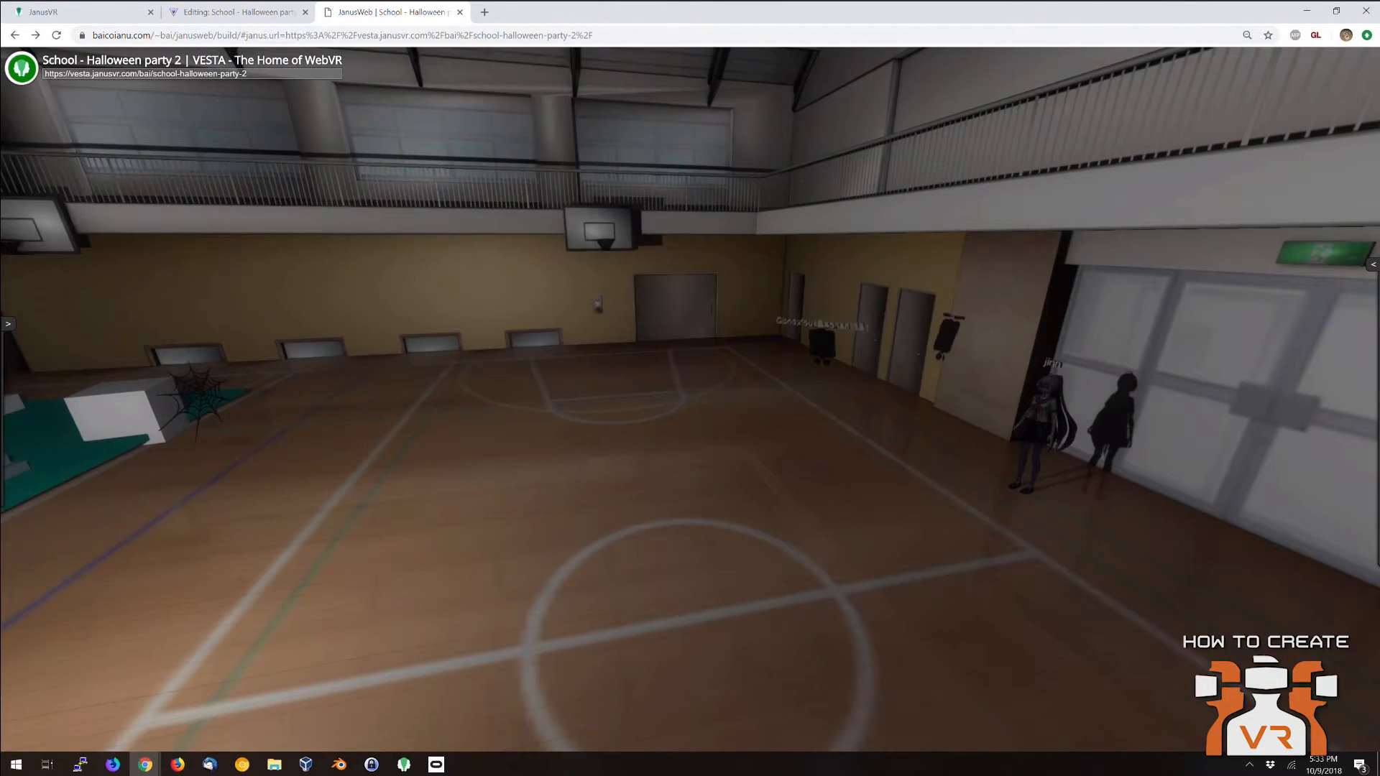
key("w")
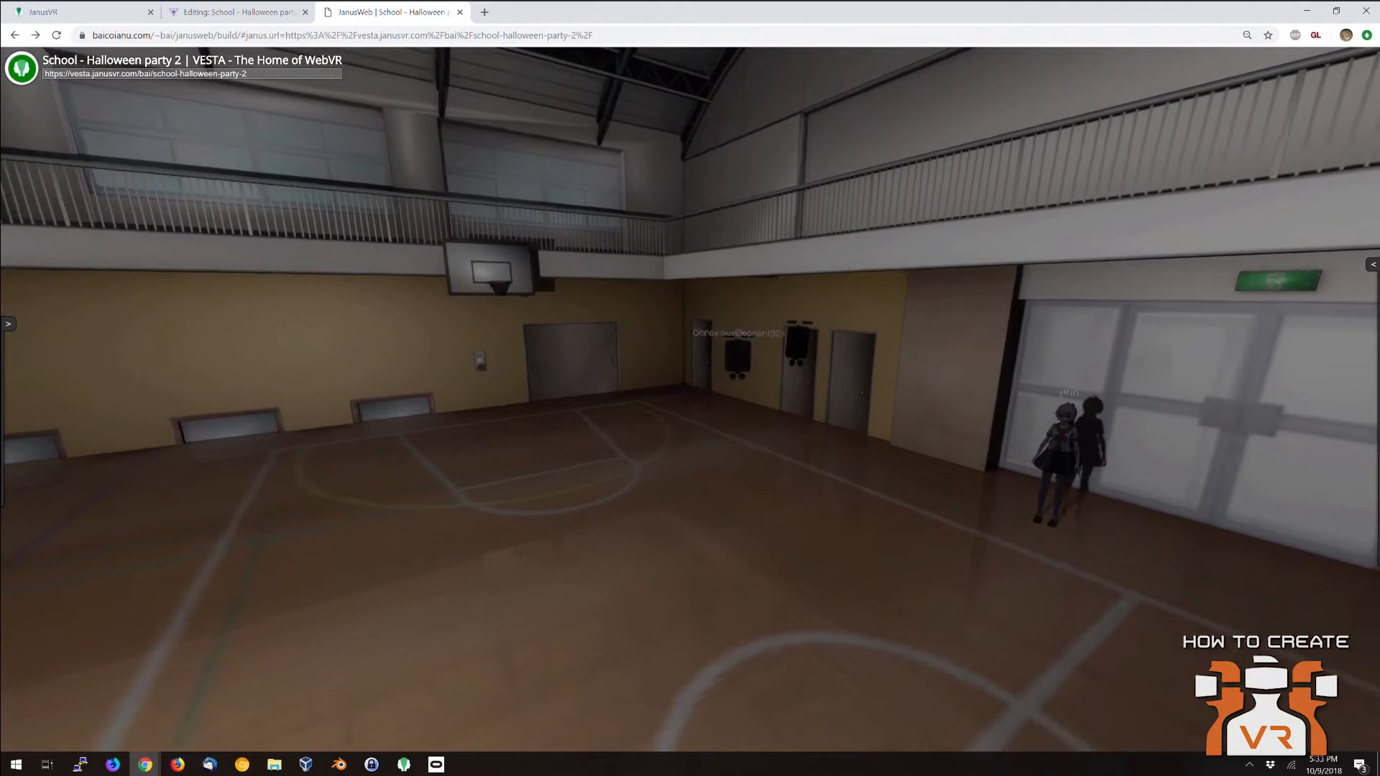
key("s")
key("s")
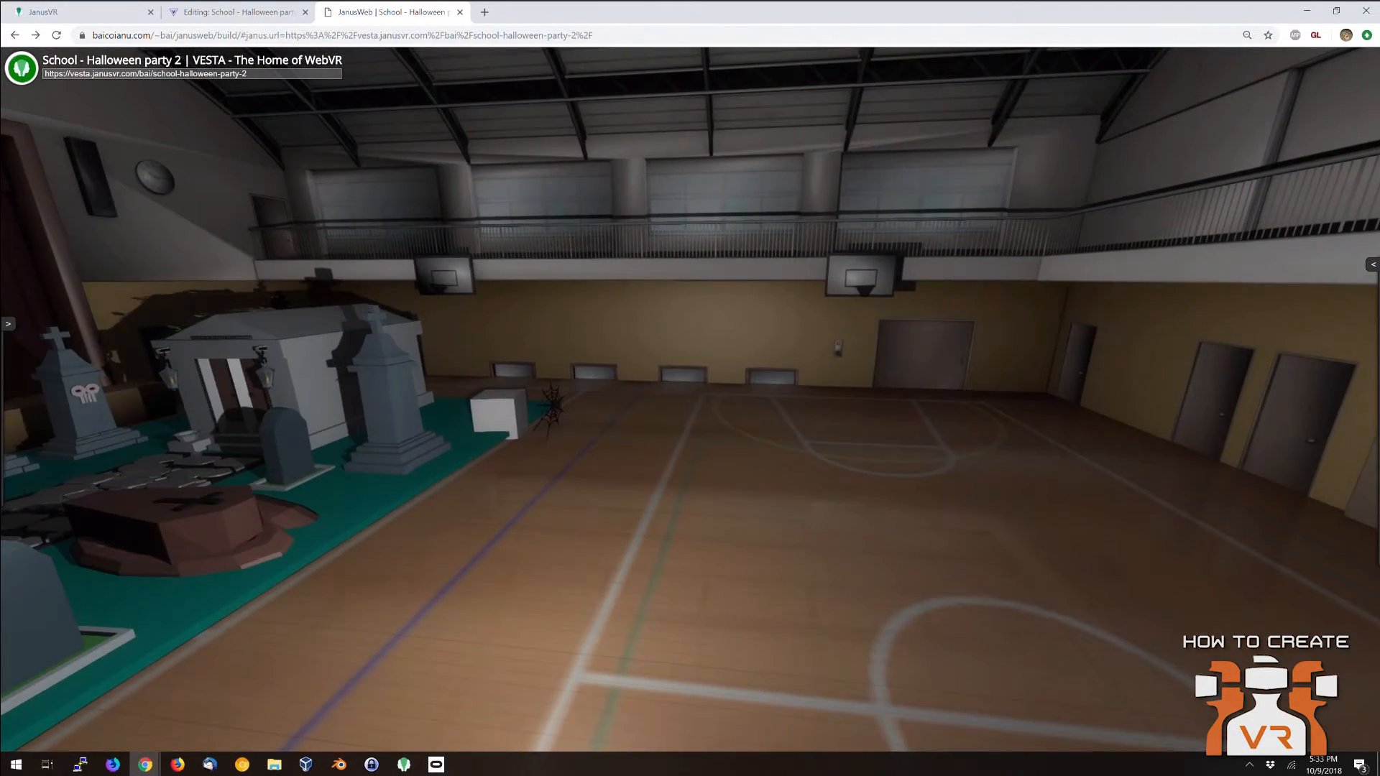
key("a")
key("s")
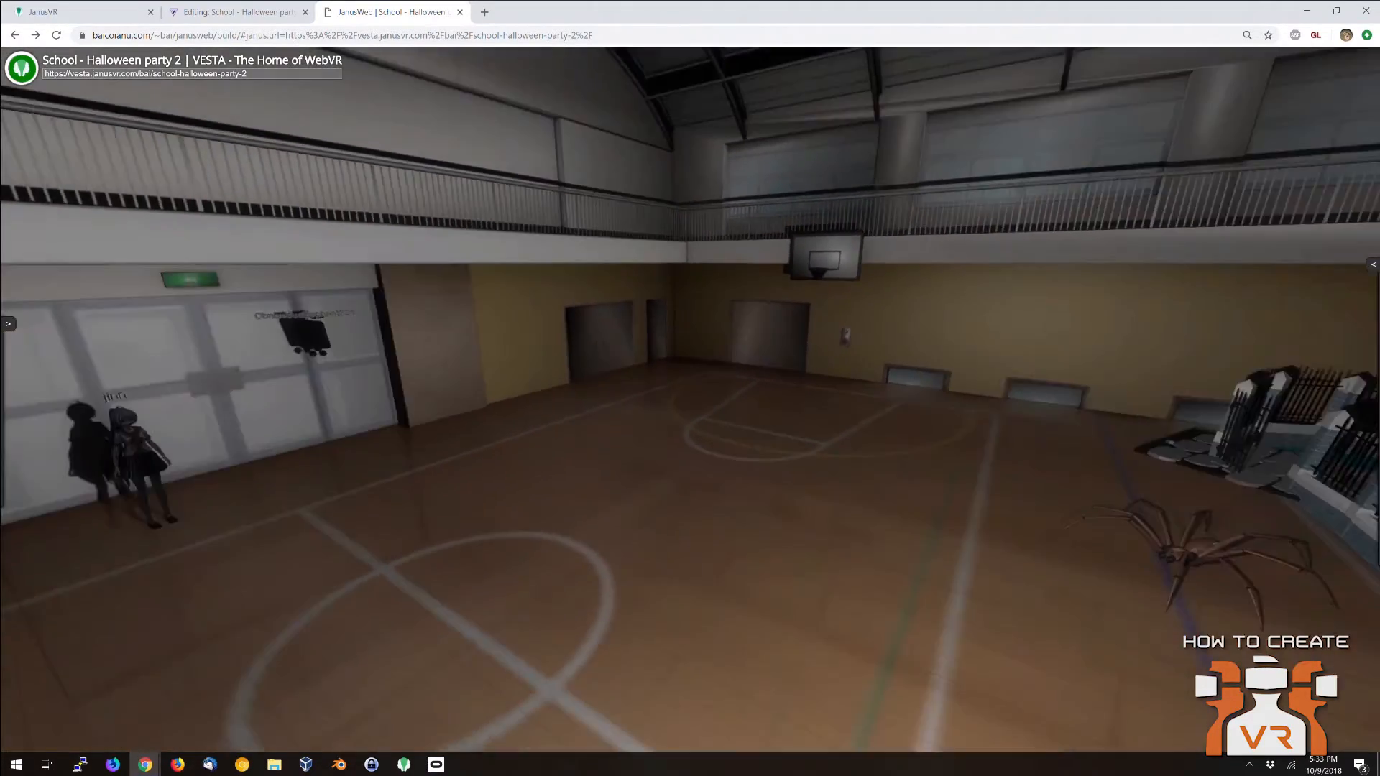
key("s")
key("s")
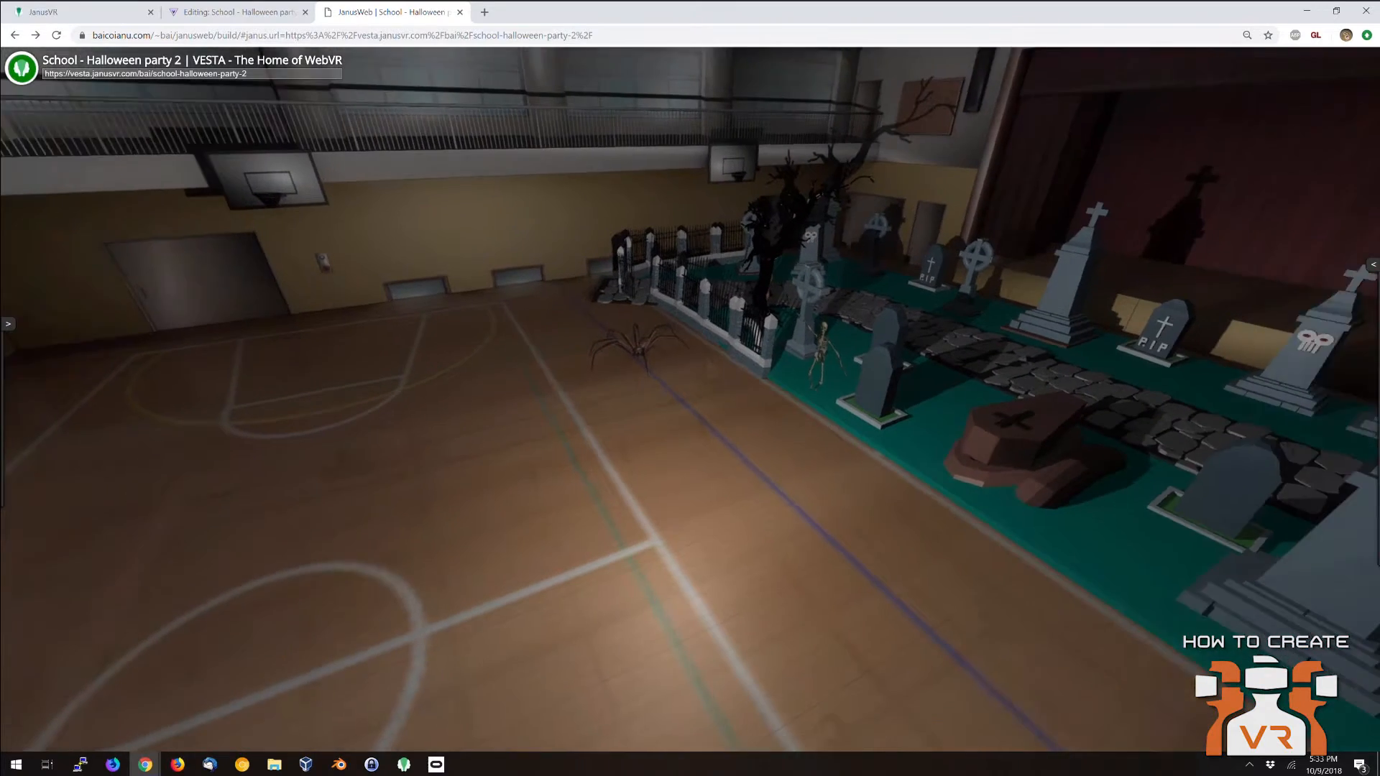
key("d")
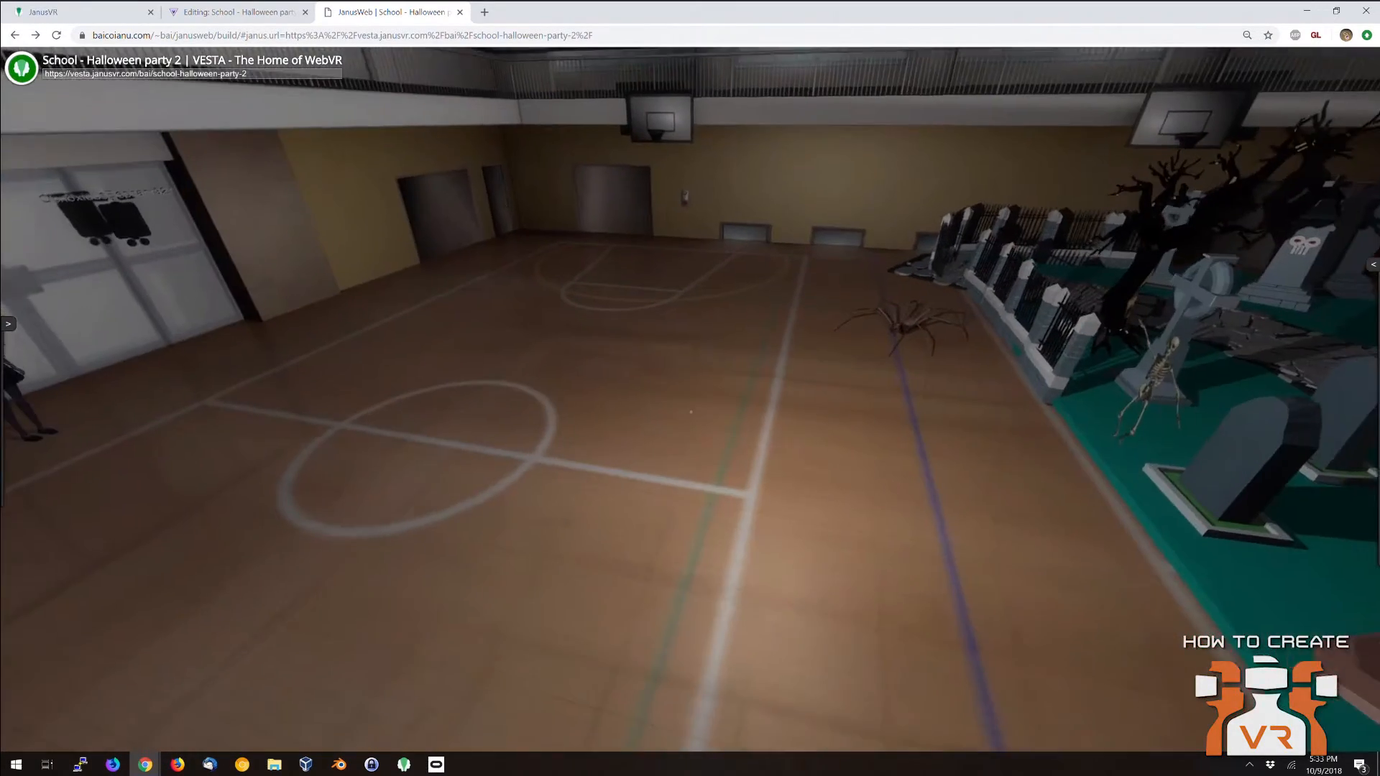
key("w")
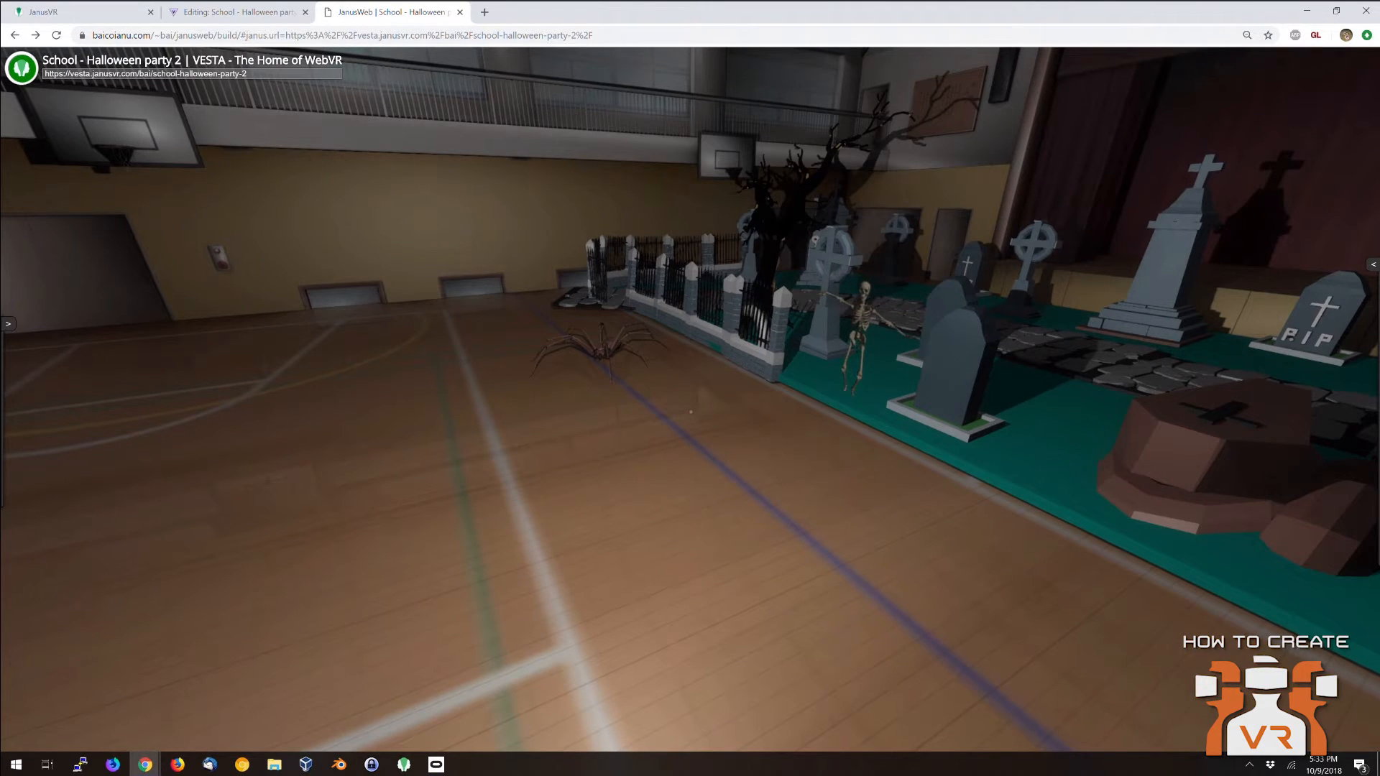
key("s")
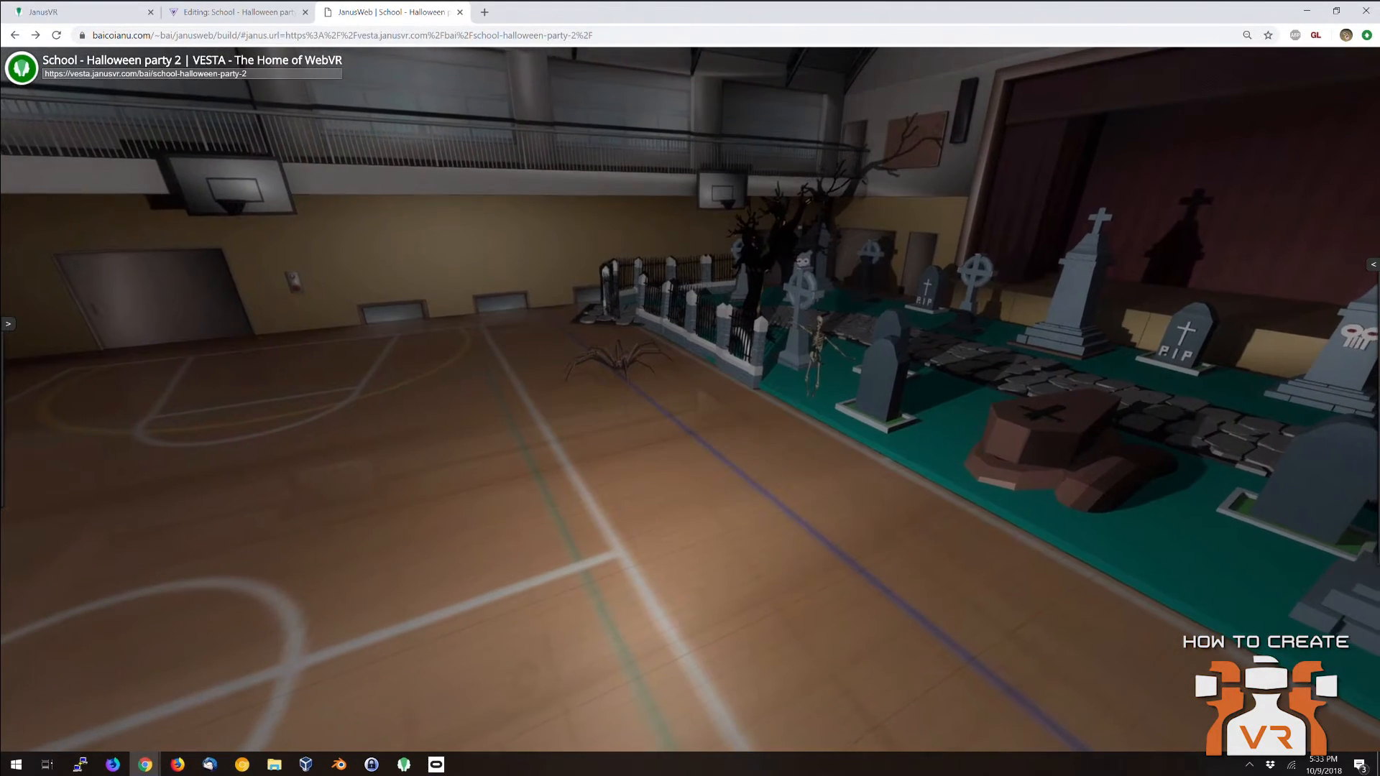
key("d")
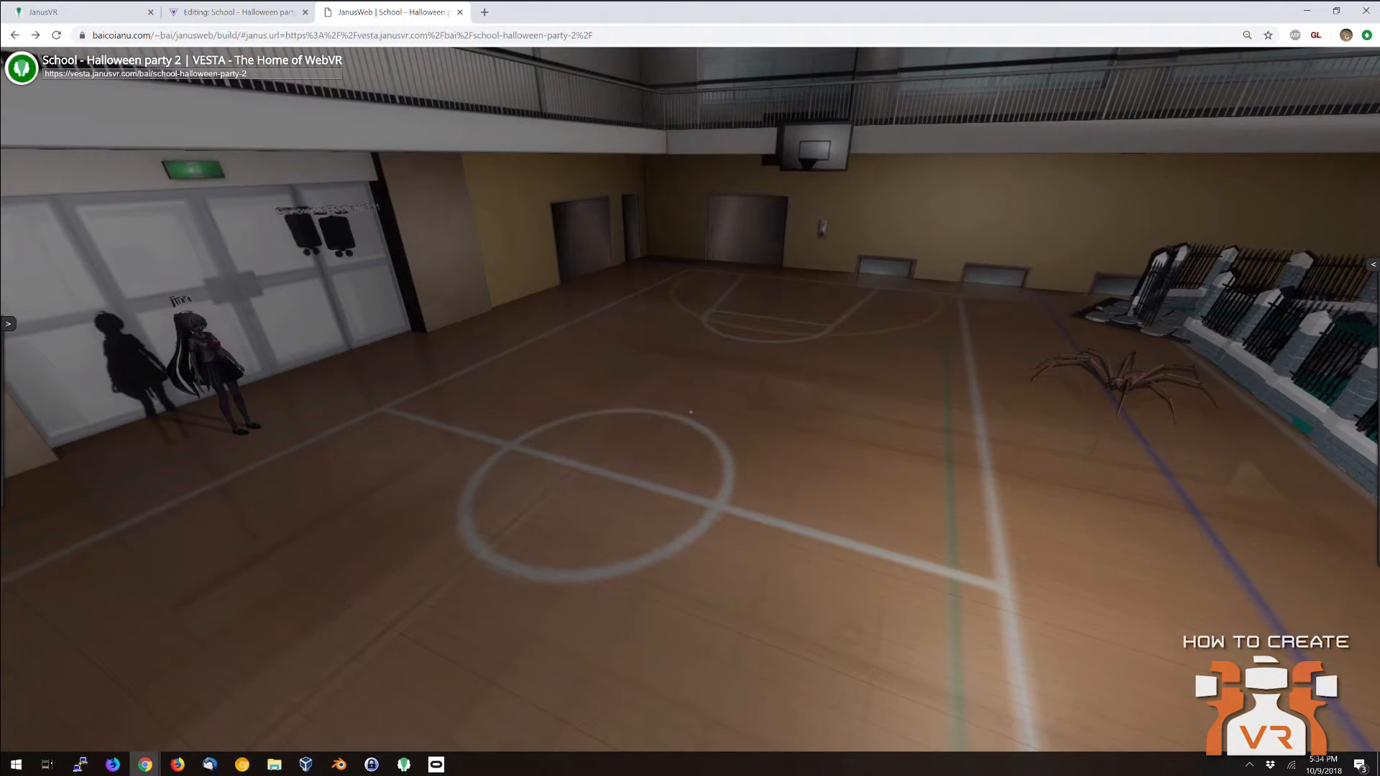
Follow the visitor's avatar around the court and view it against the graveyard from several sides.
key("s")
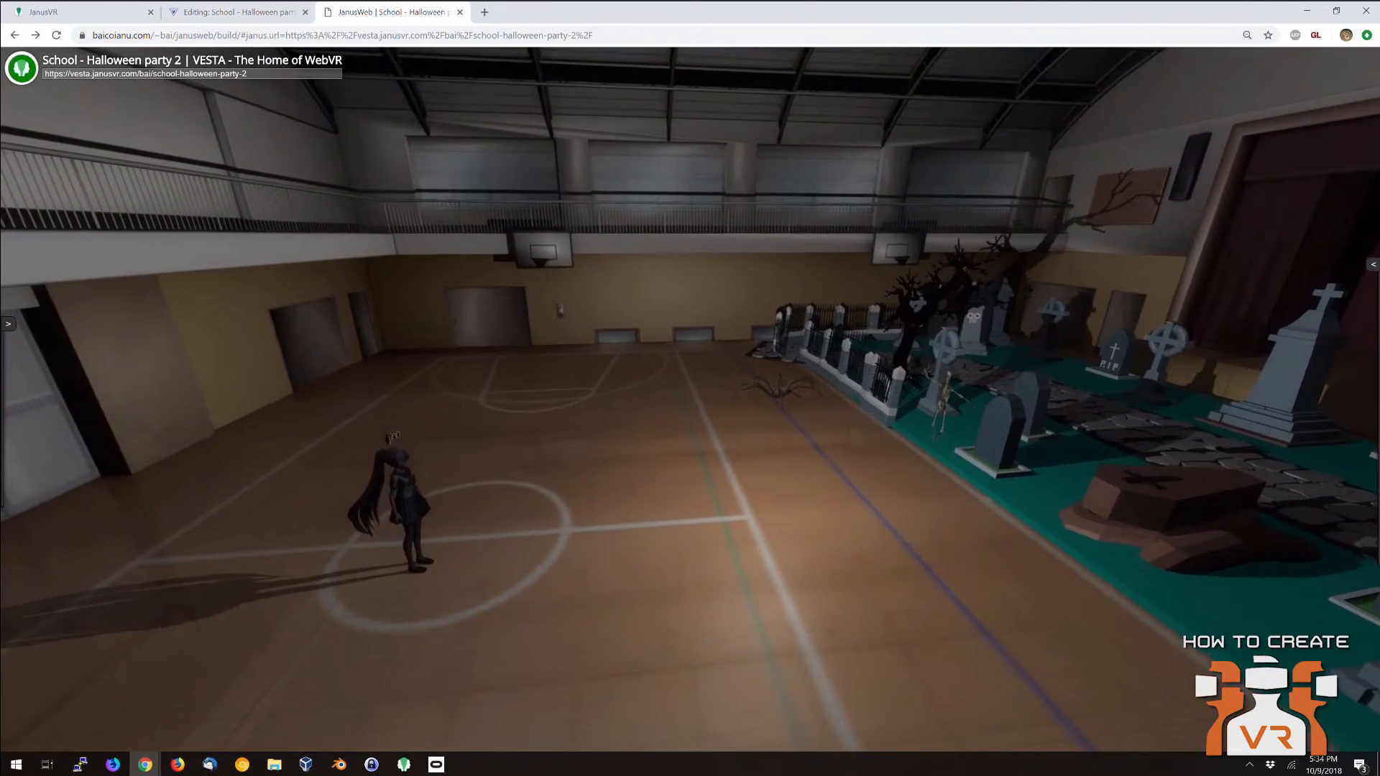
key("a")
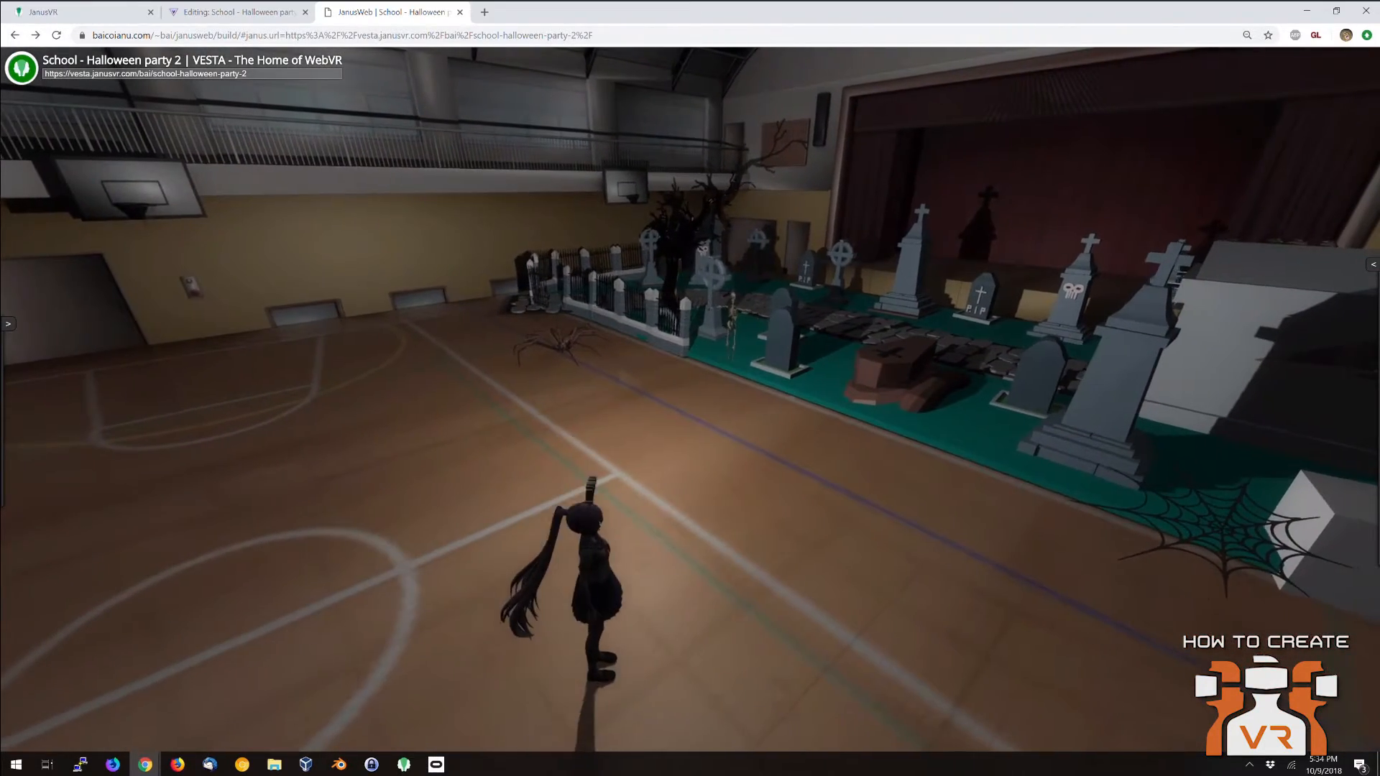
key("a")
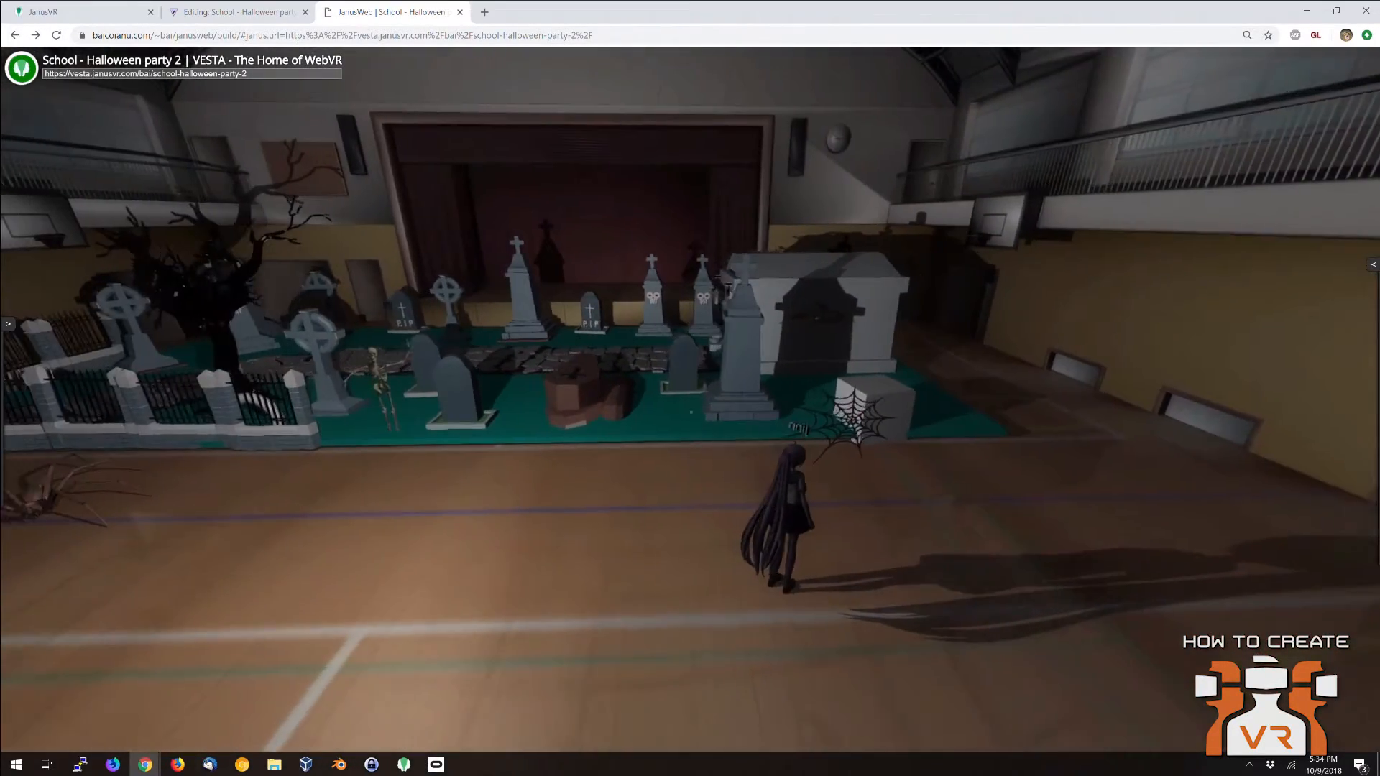
key("a")
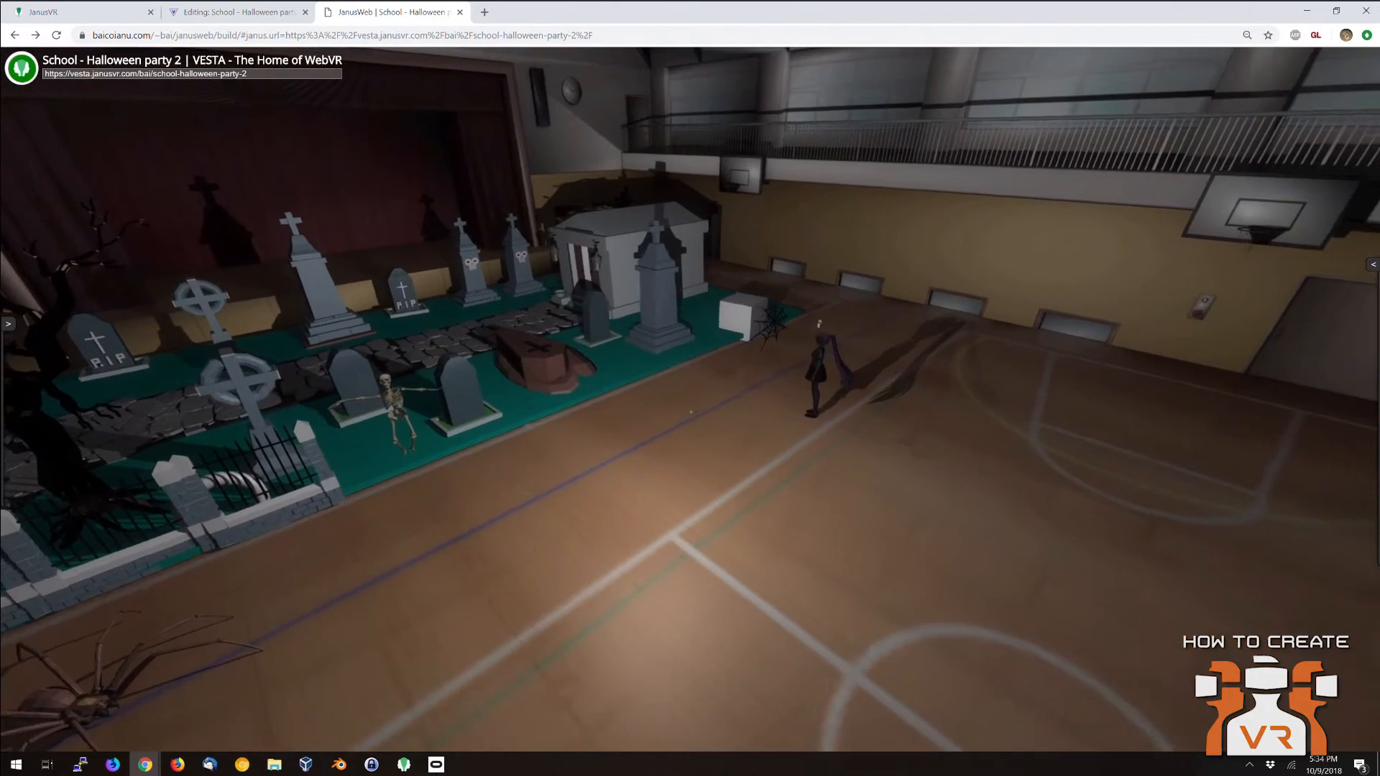
key("d")
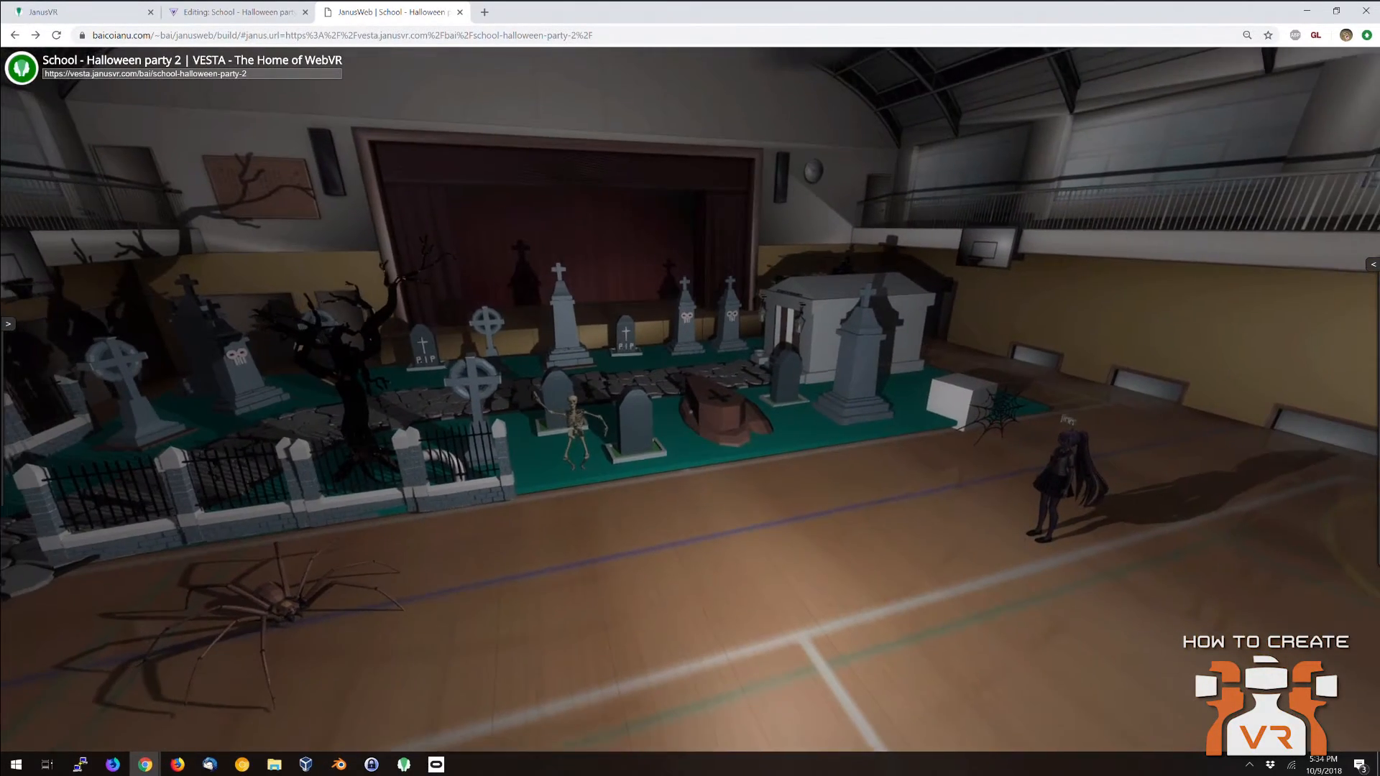
key("d")
key("Escape")
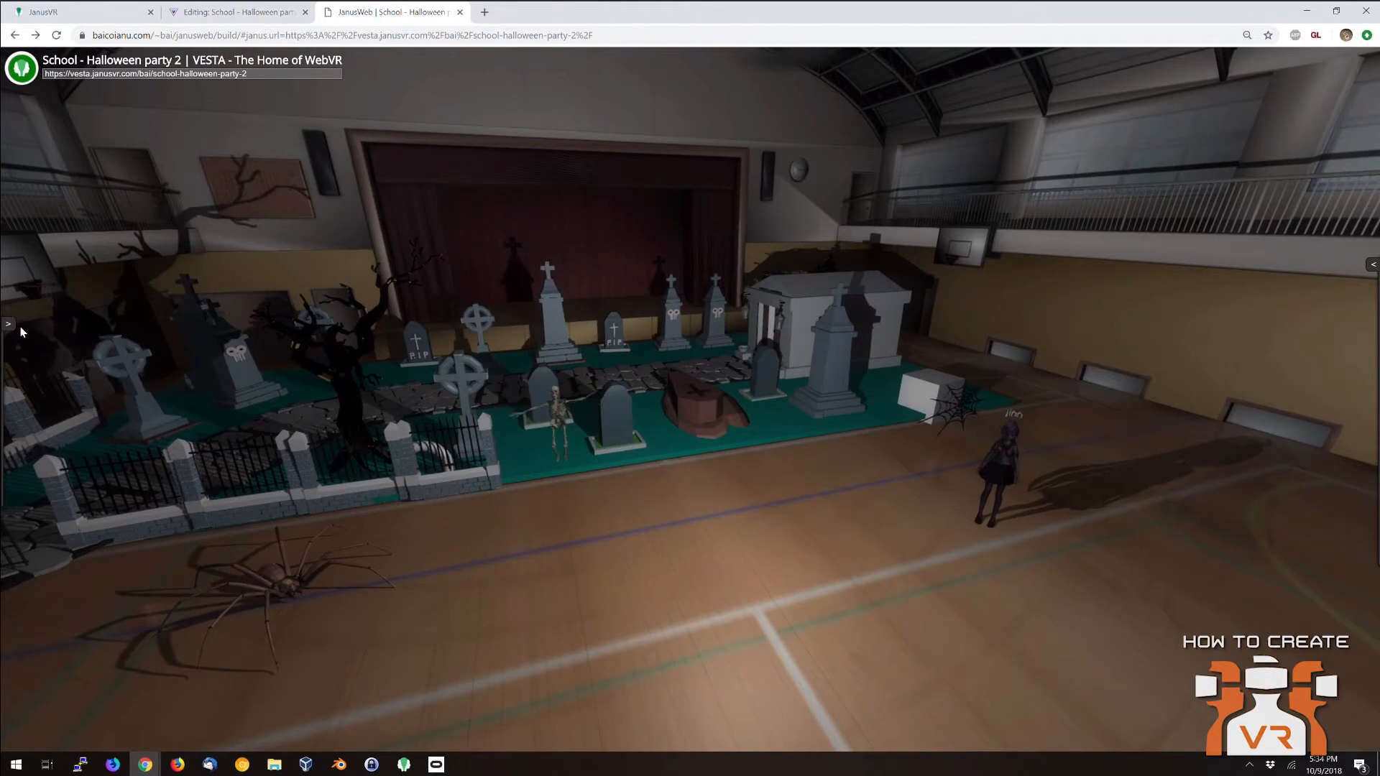
key("w")
key("d")
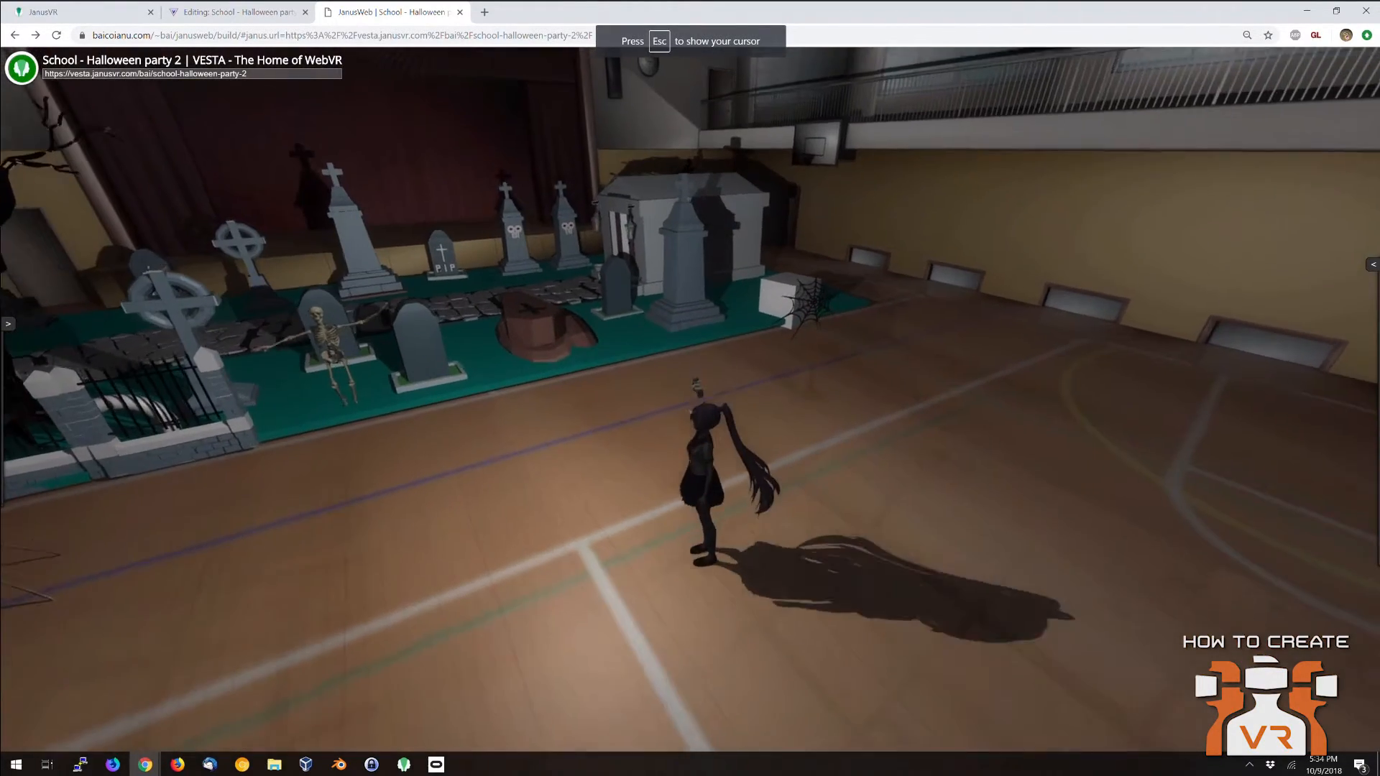
key("d")
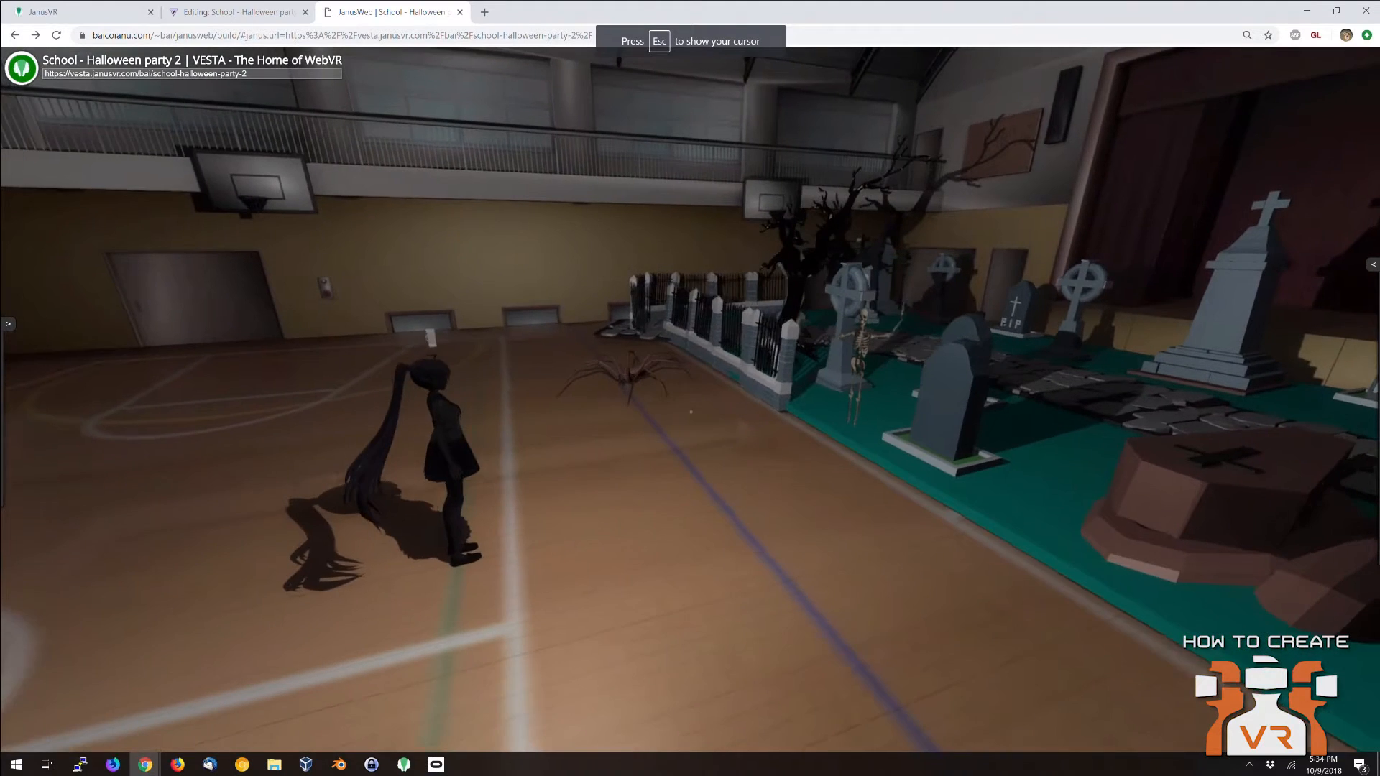
Open the room's text chat, send the greeting "hey man, welcome!" and return to the scene.
key("Escape")
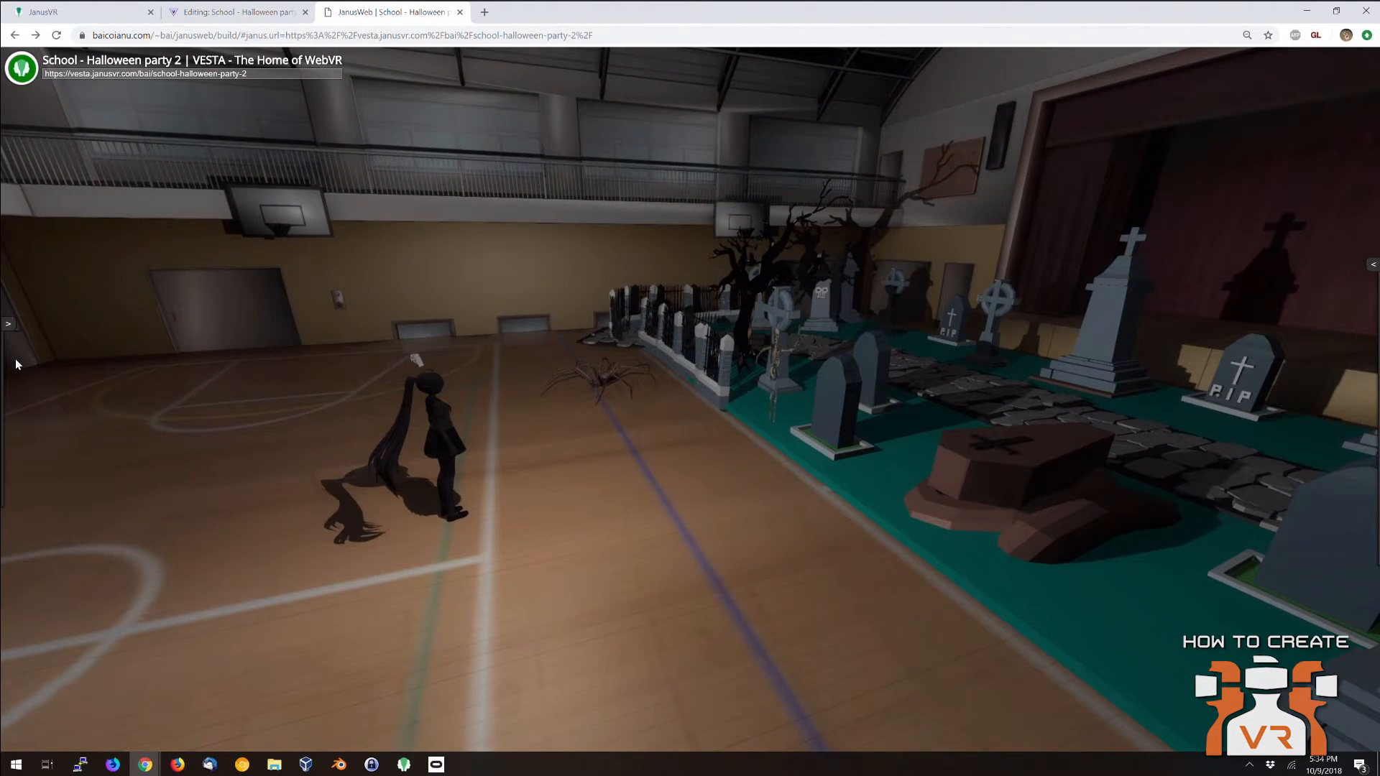
left_click(10, 326)
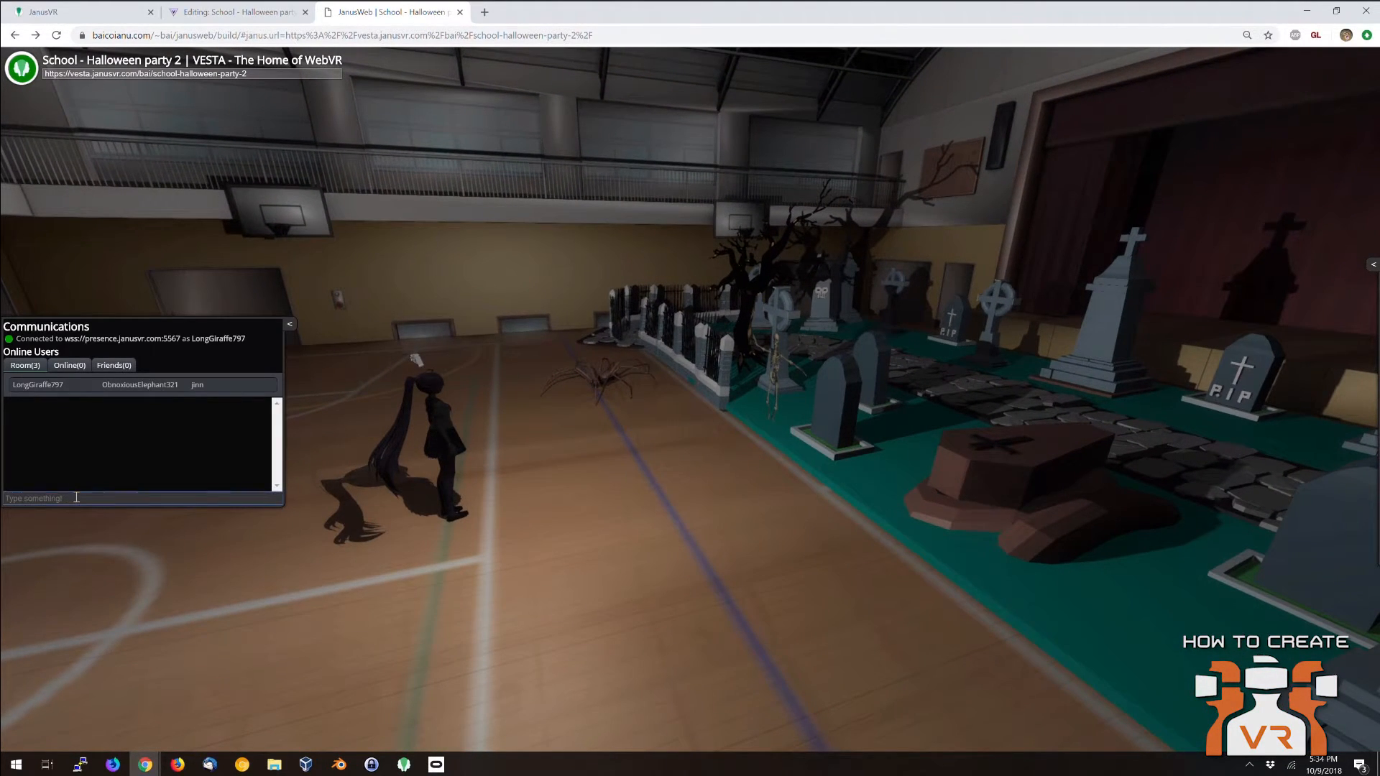
left_click(76, 497)
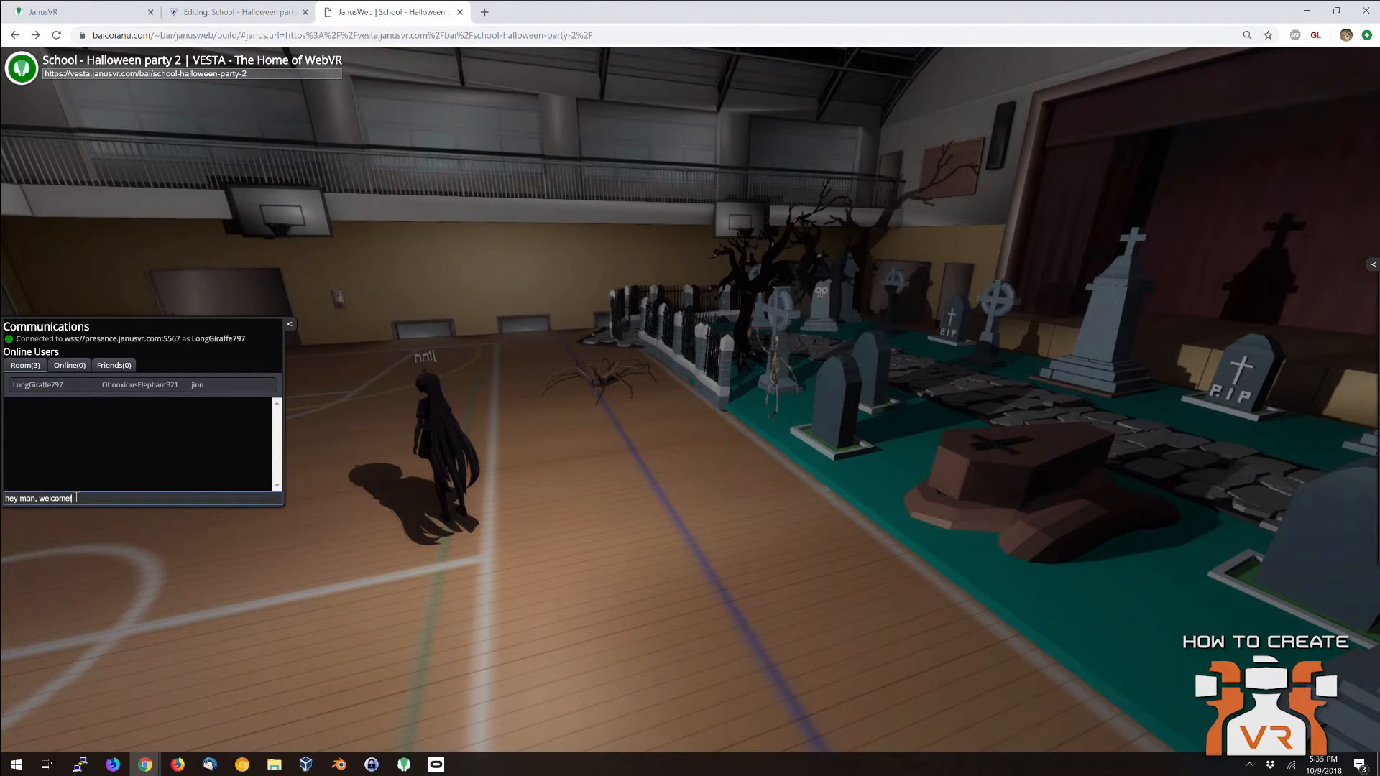
left_click(481, 472)
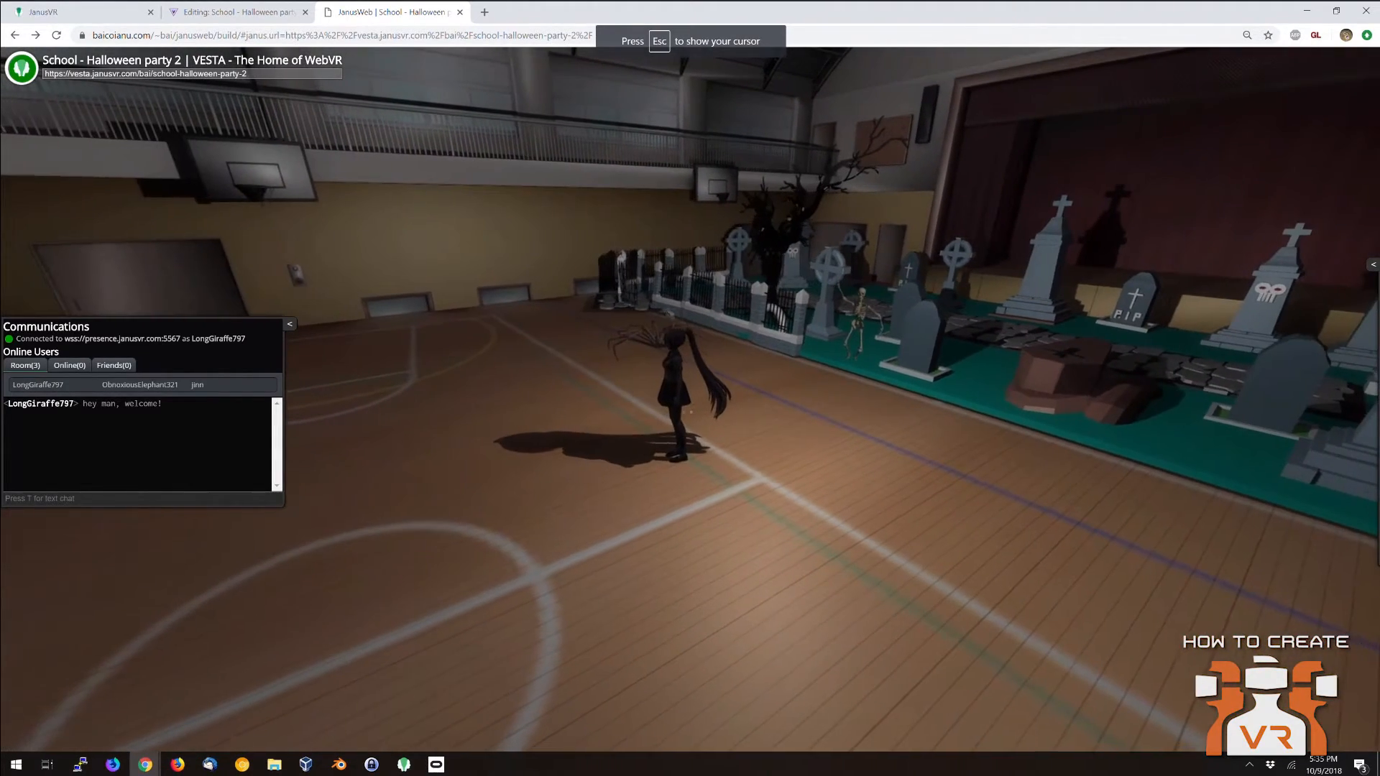
Send the message "let's build :D" in the room's text chat.
key("Escape")
left_click(246, 498)
type("let's bu")
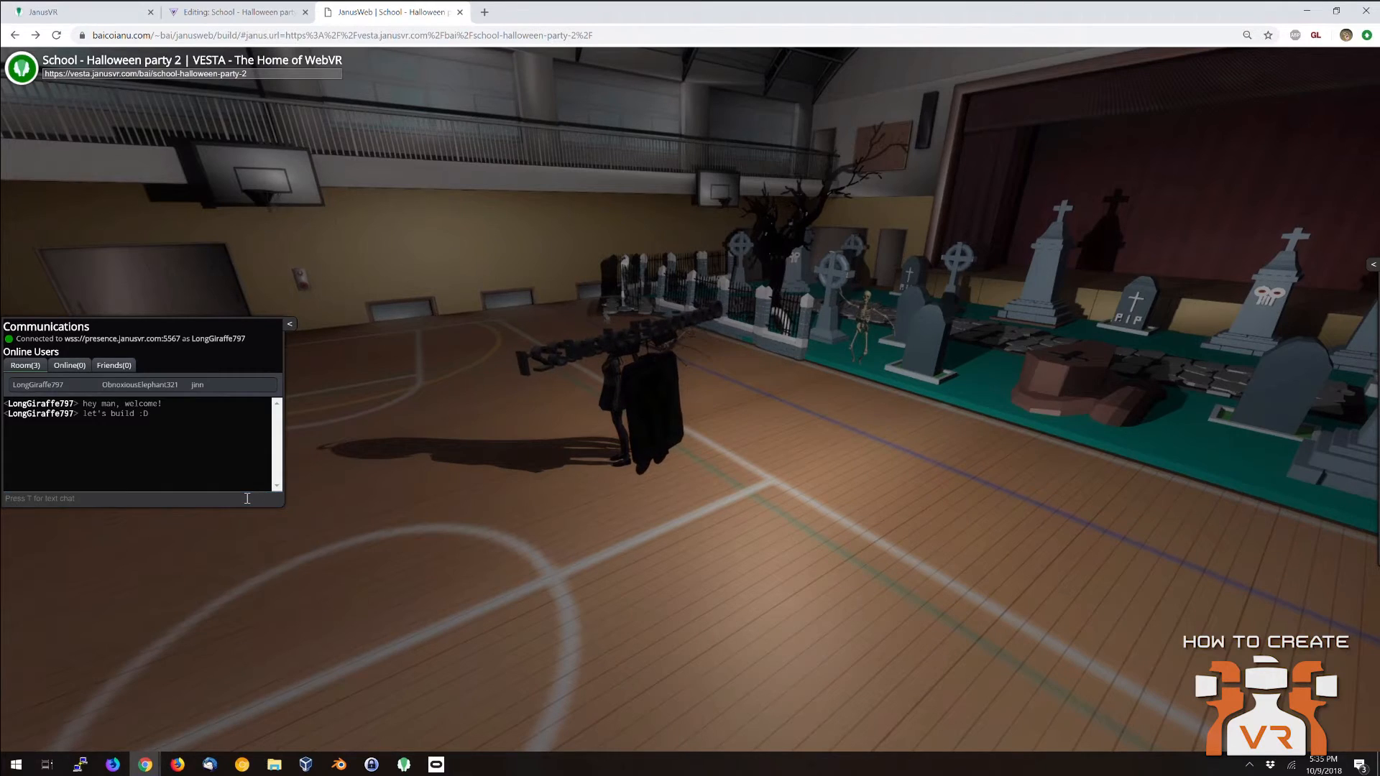
Walk past the visitors' avatars into the graveyard and look over its tombstones, coffin and mausoleum.
type("a")
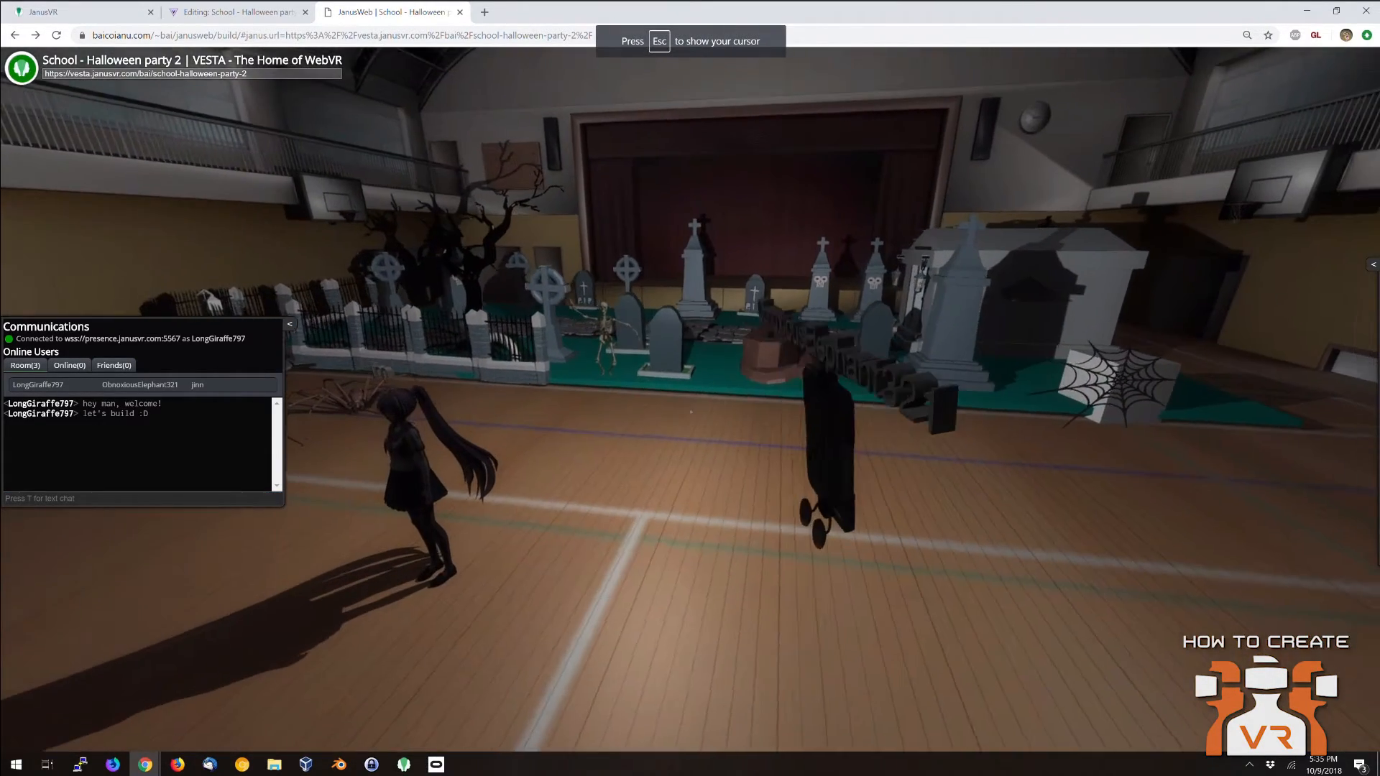
type("dw")
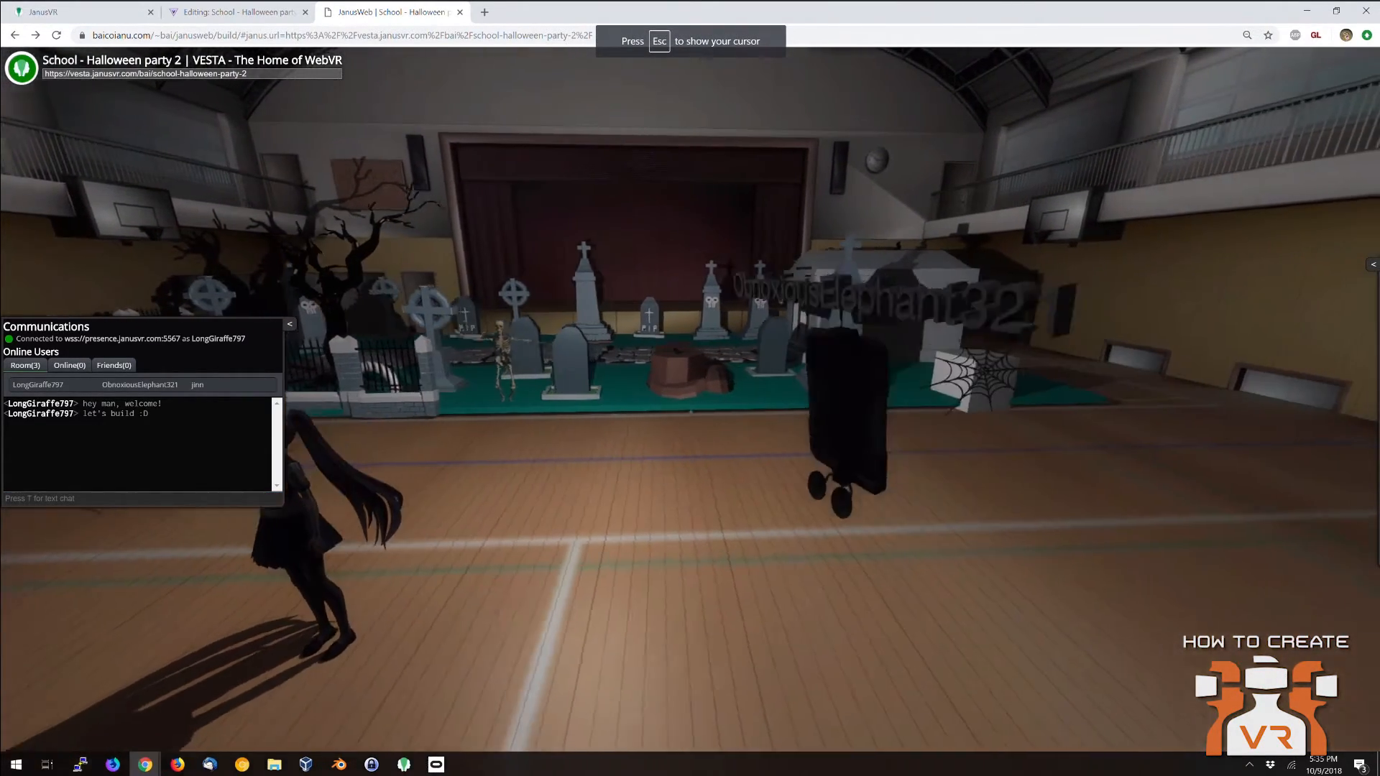
type("w")
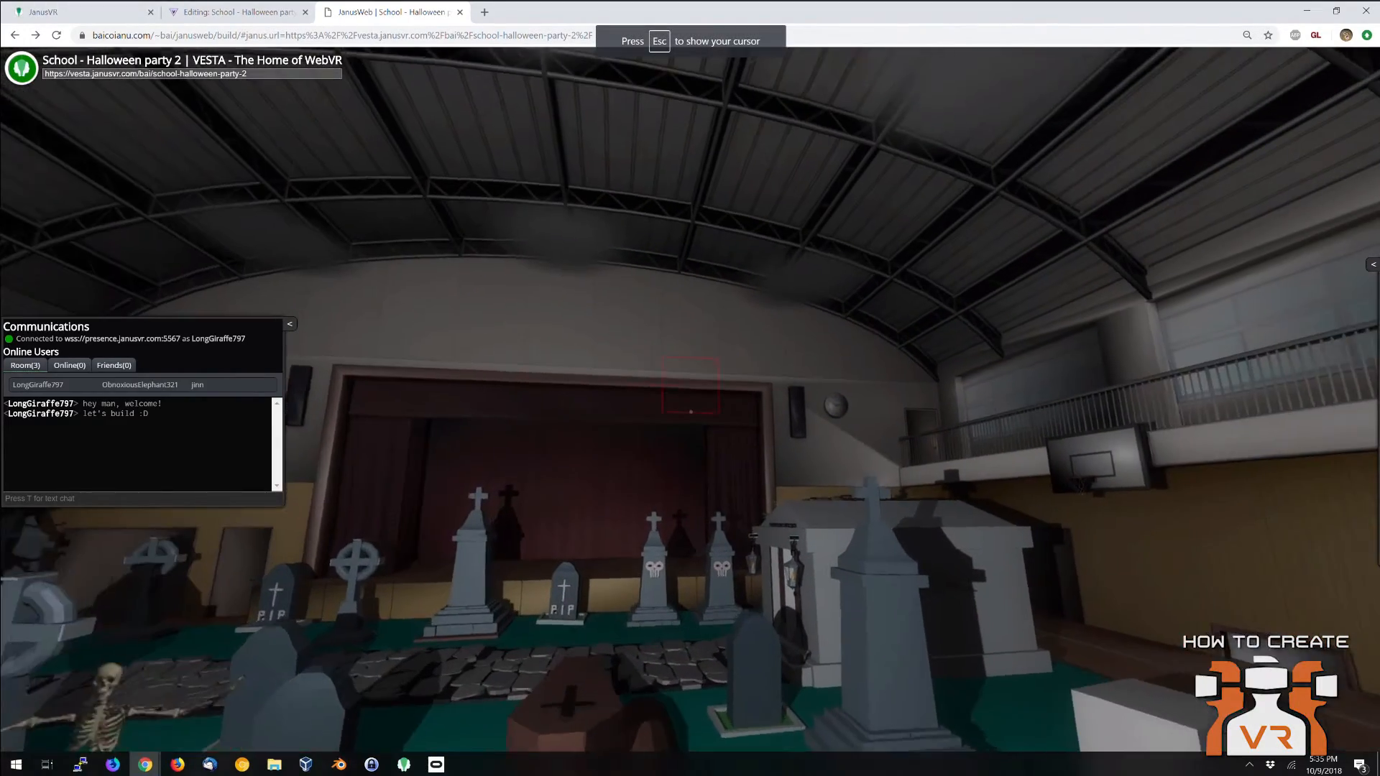
type("w")
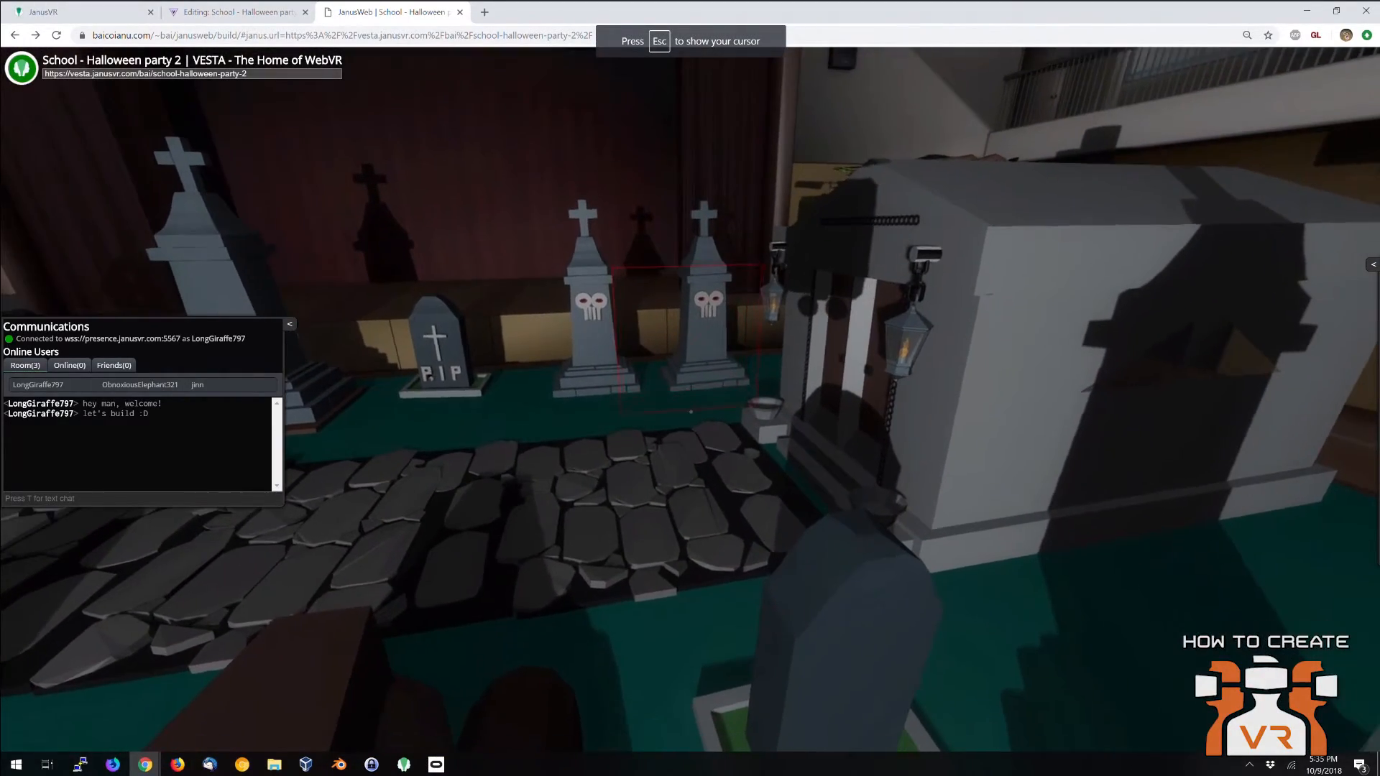
type("s")
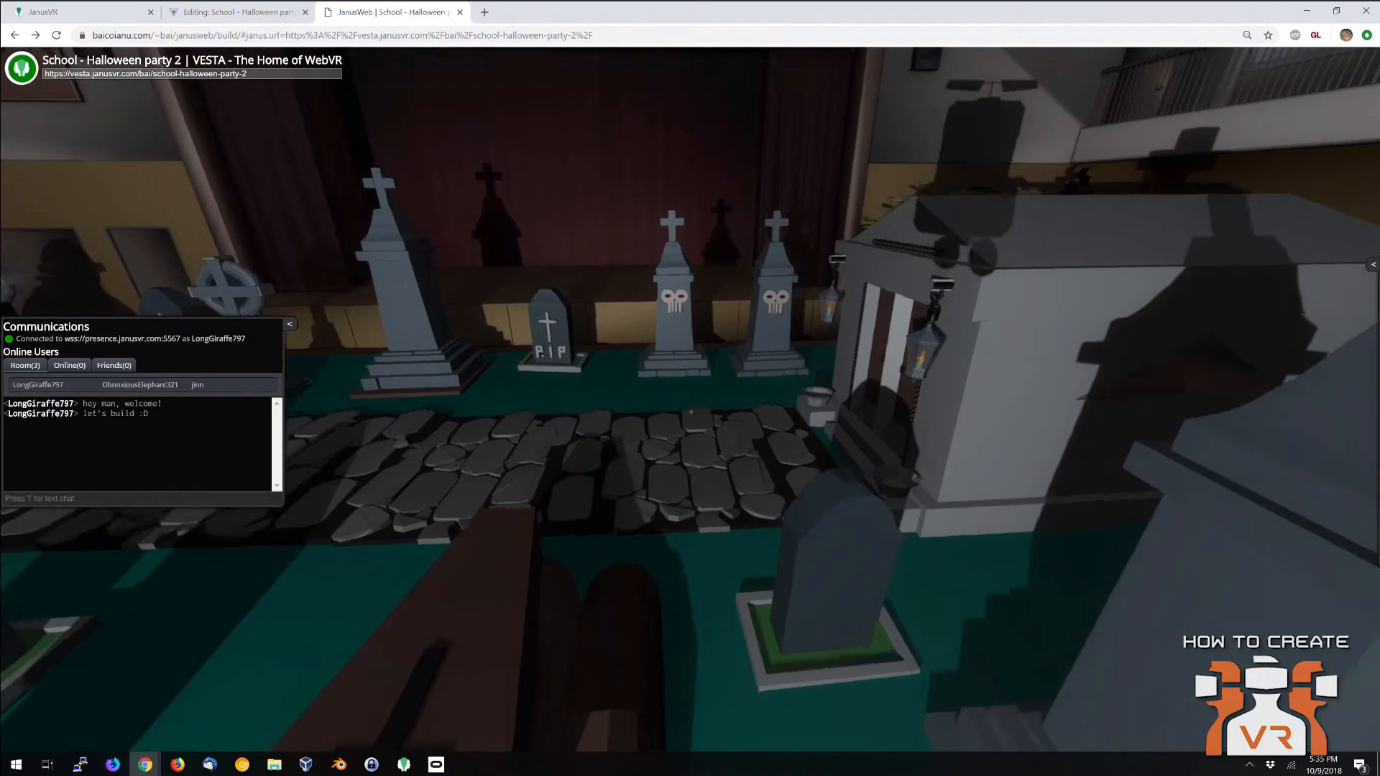
type("s")
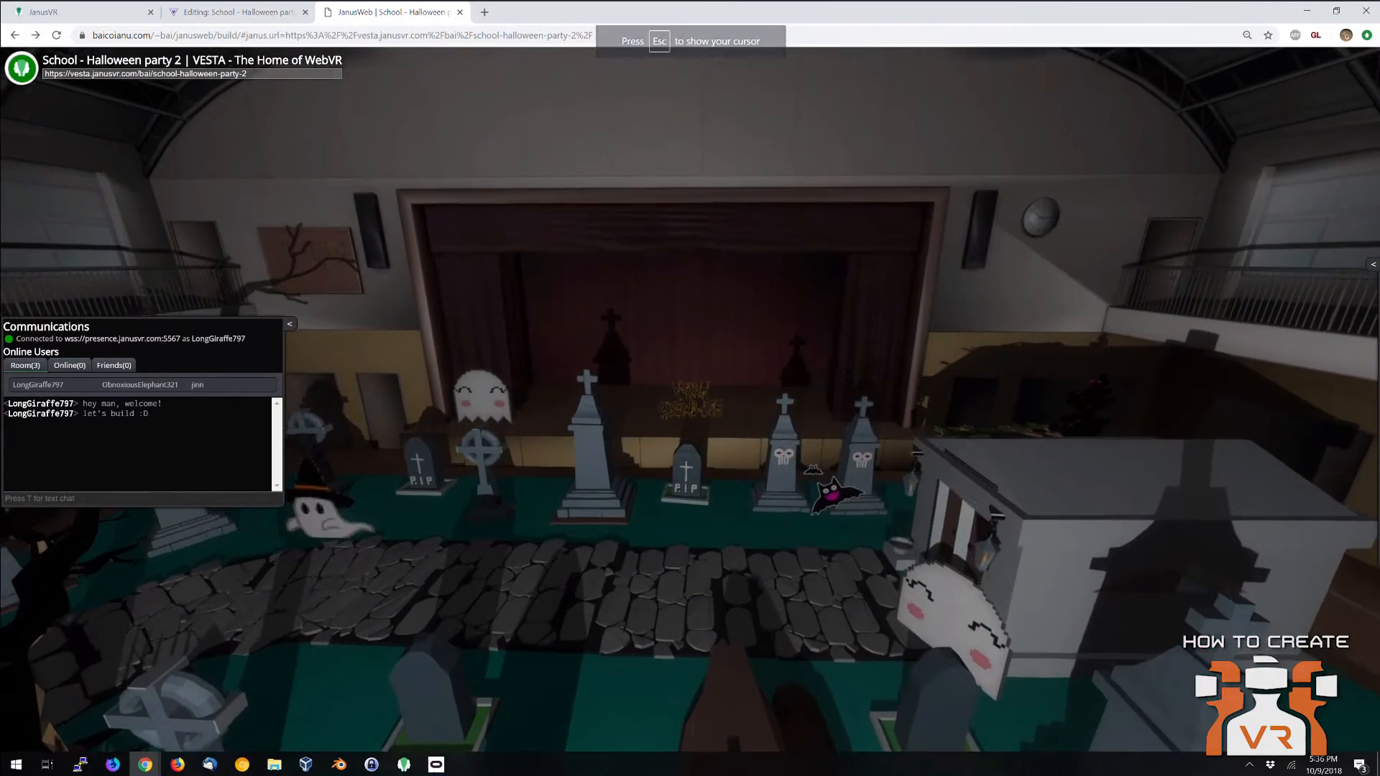
Approach the stage and enlarge the "Happy Halloween" sign on its back wall.
key("w")
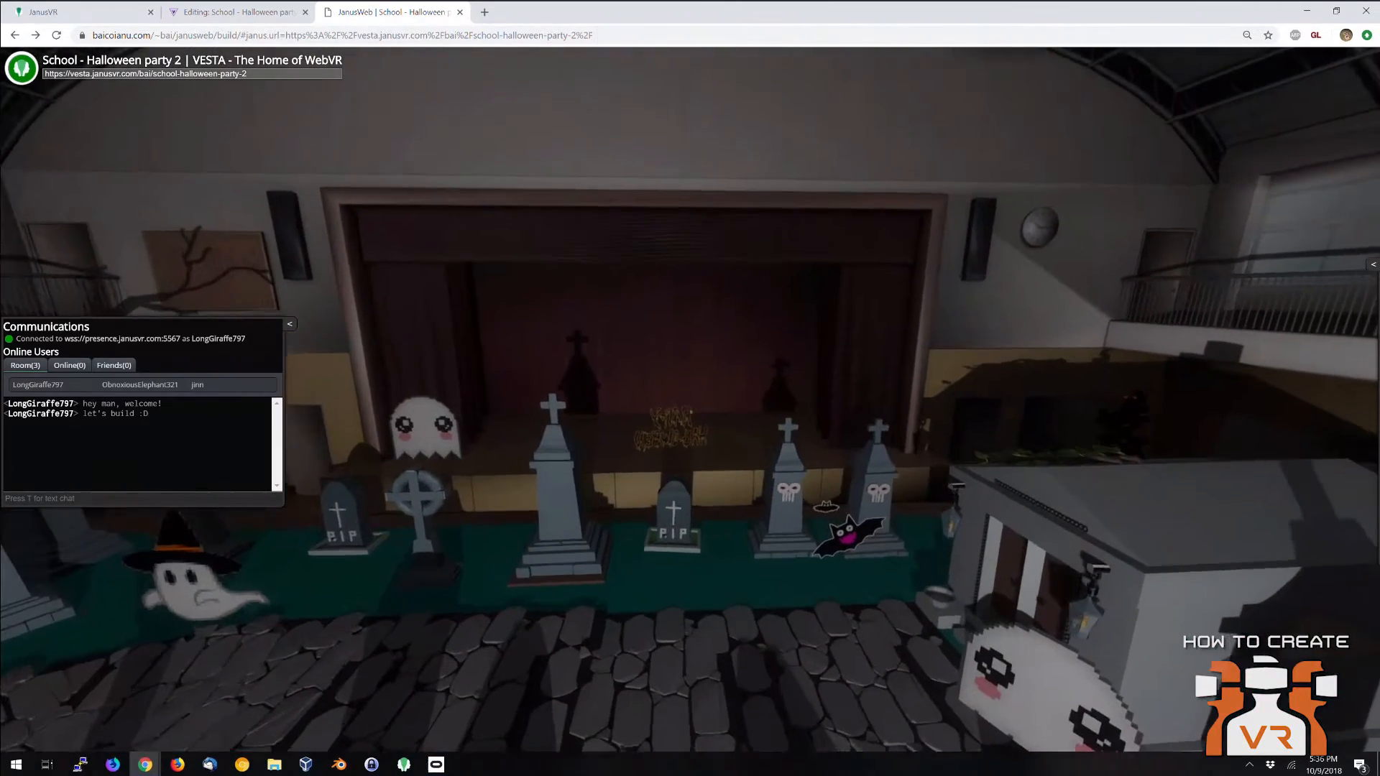
key("w")
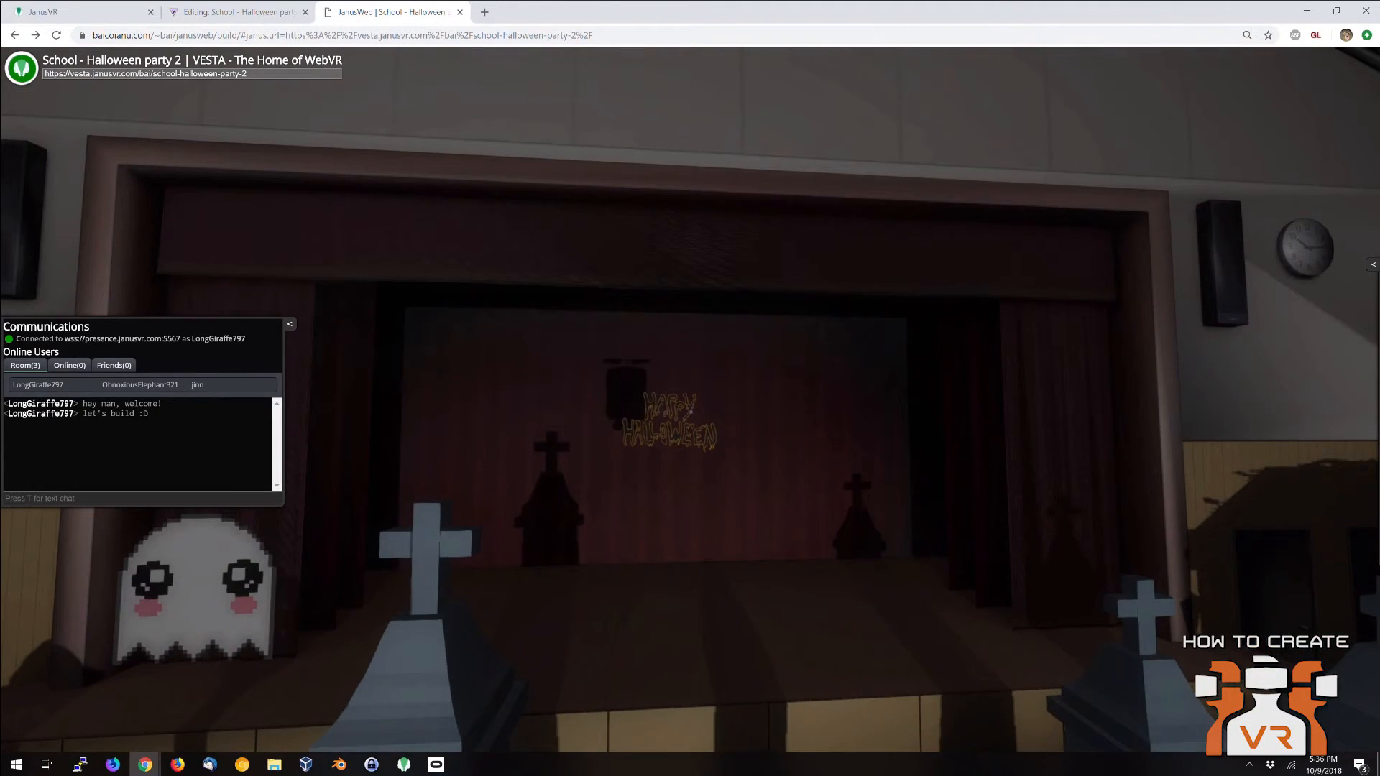
key("w")
key("w")
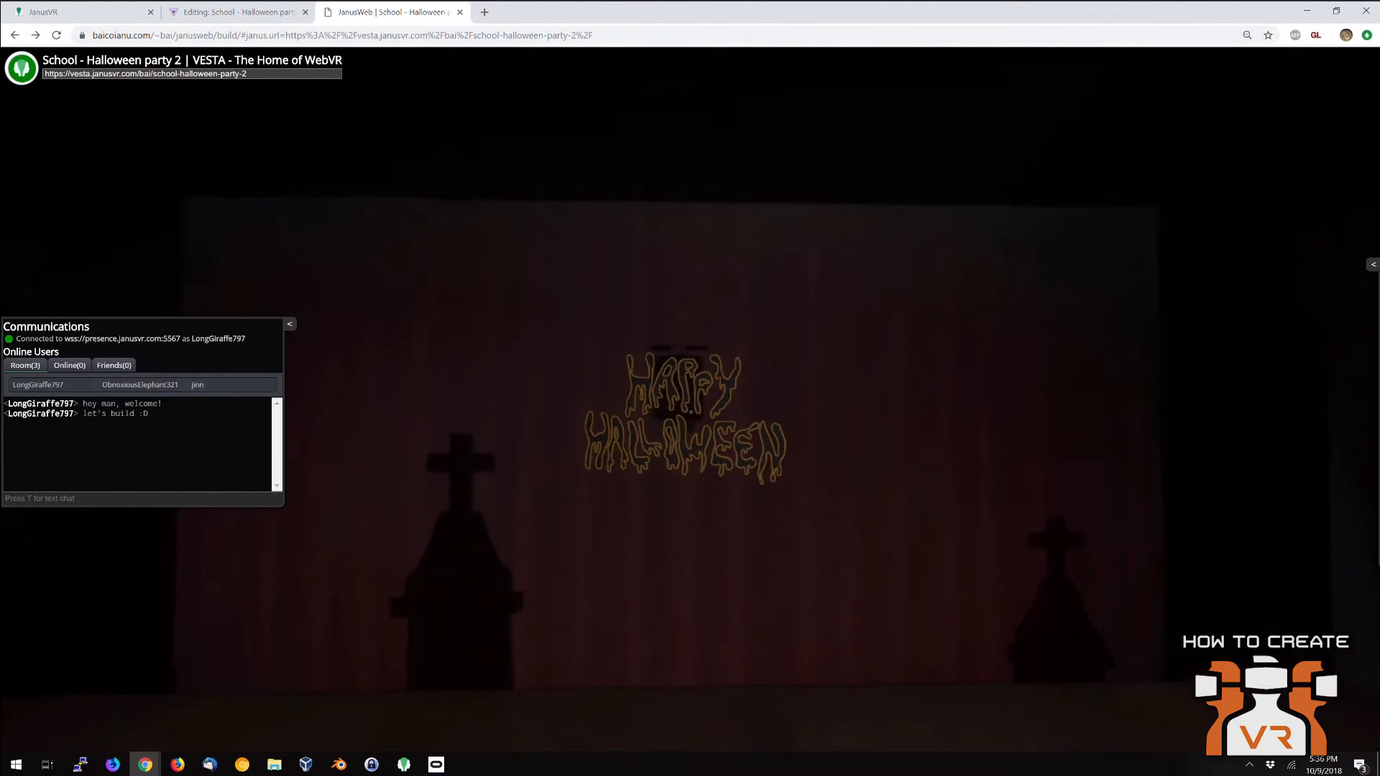
key("d")
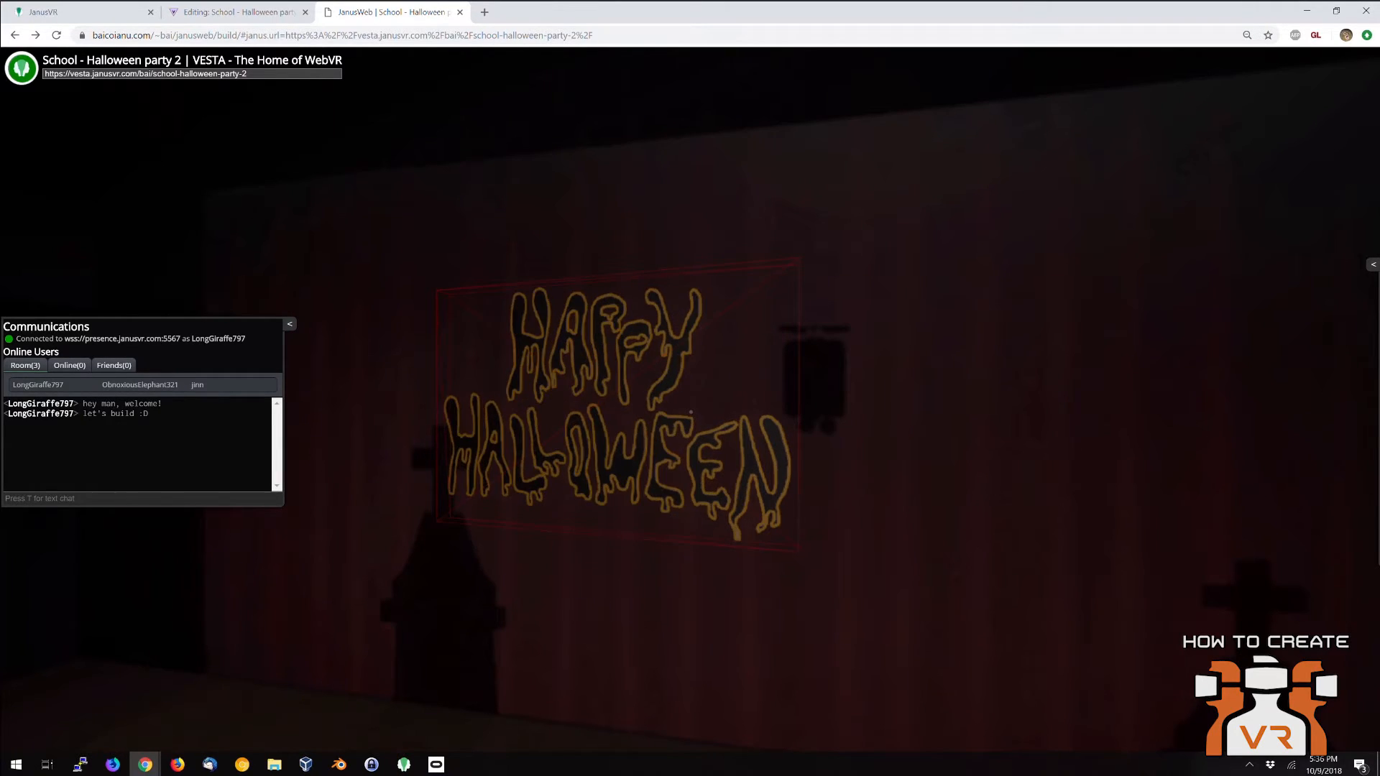
key("l")
key("i")
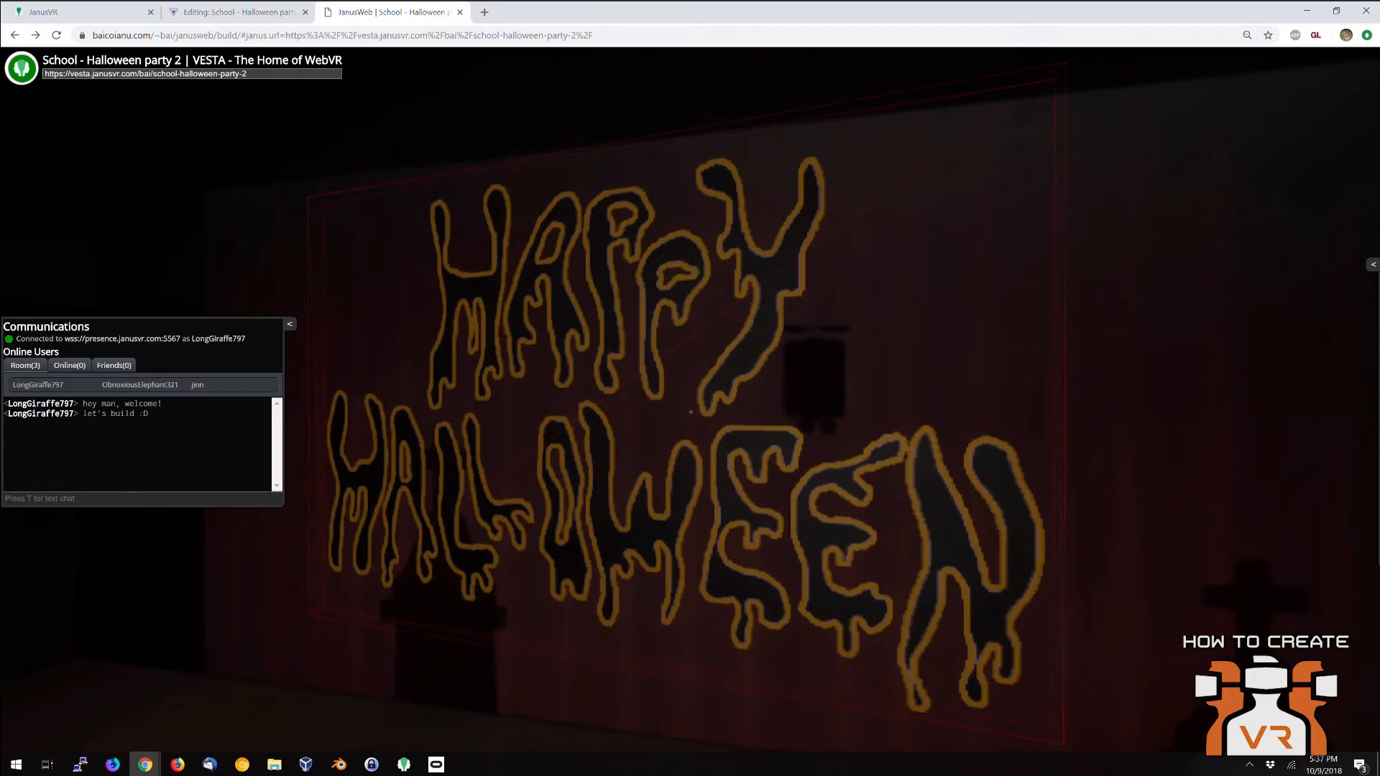
Cross the court to examine the coloured string lights above the glass entrance doors, and back away for an overview.
key("s")
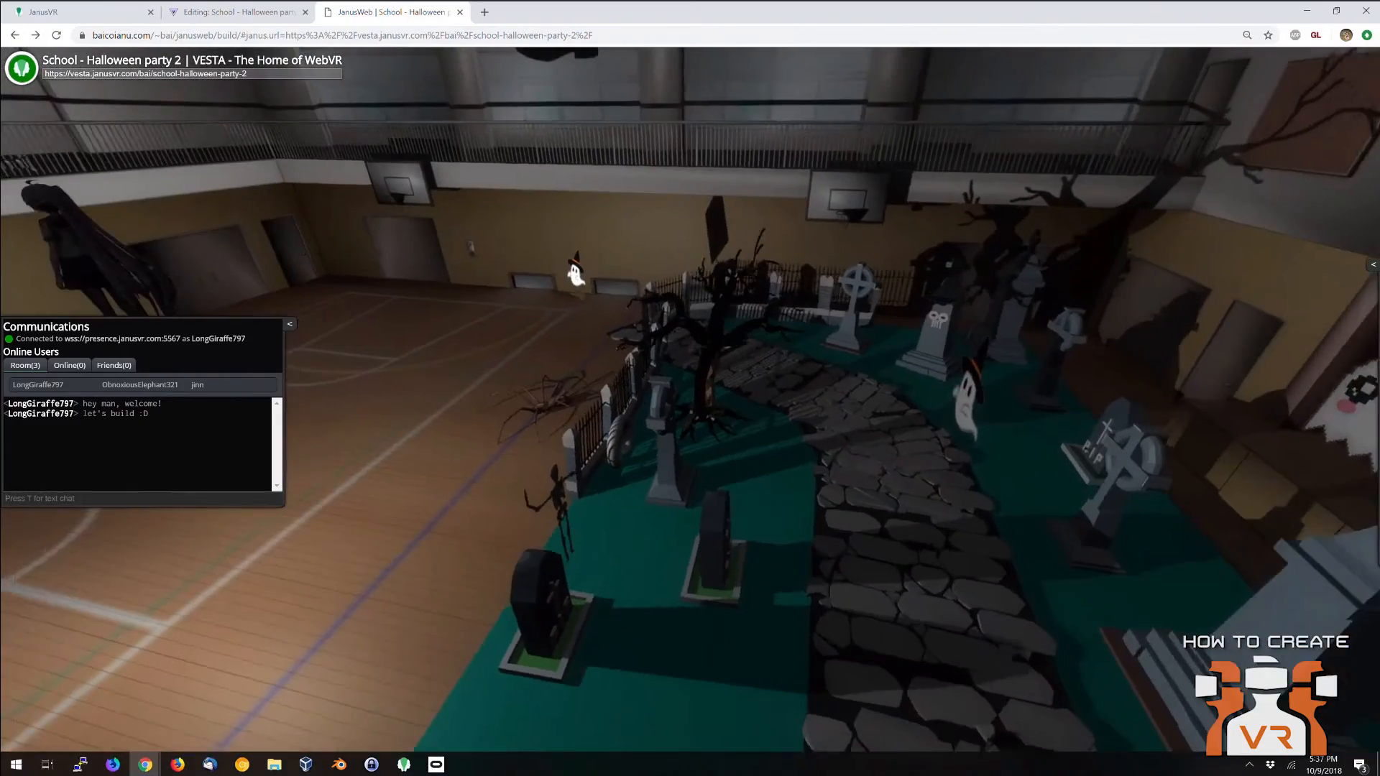
key("w")
key("w")
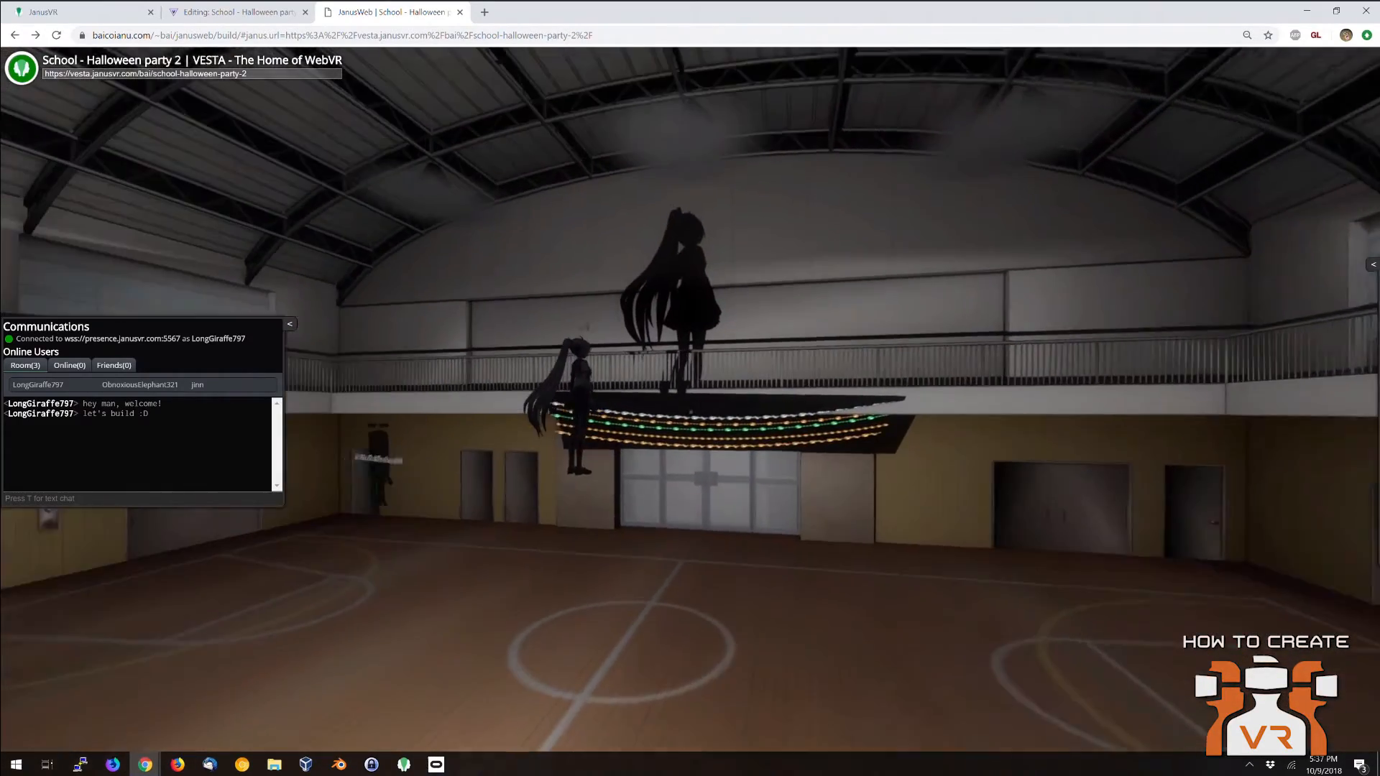
key("w")
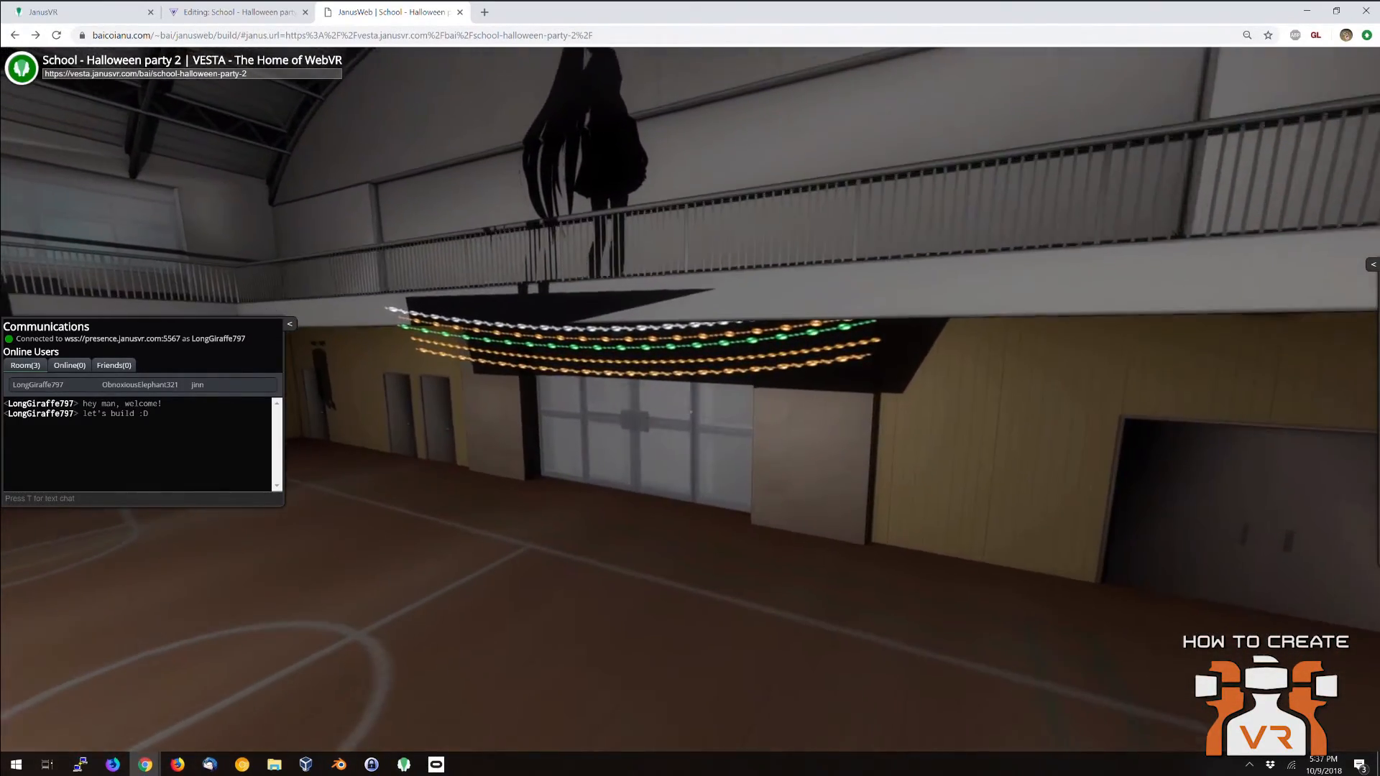
key("s")
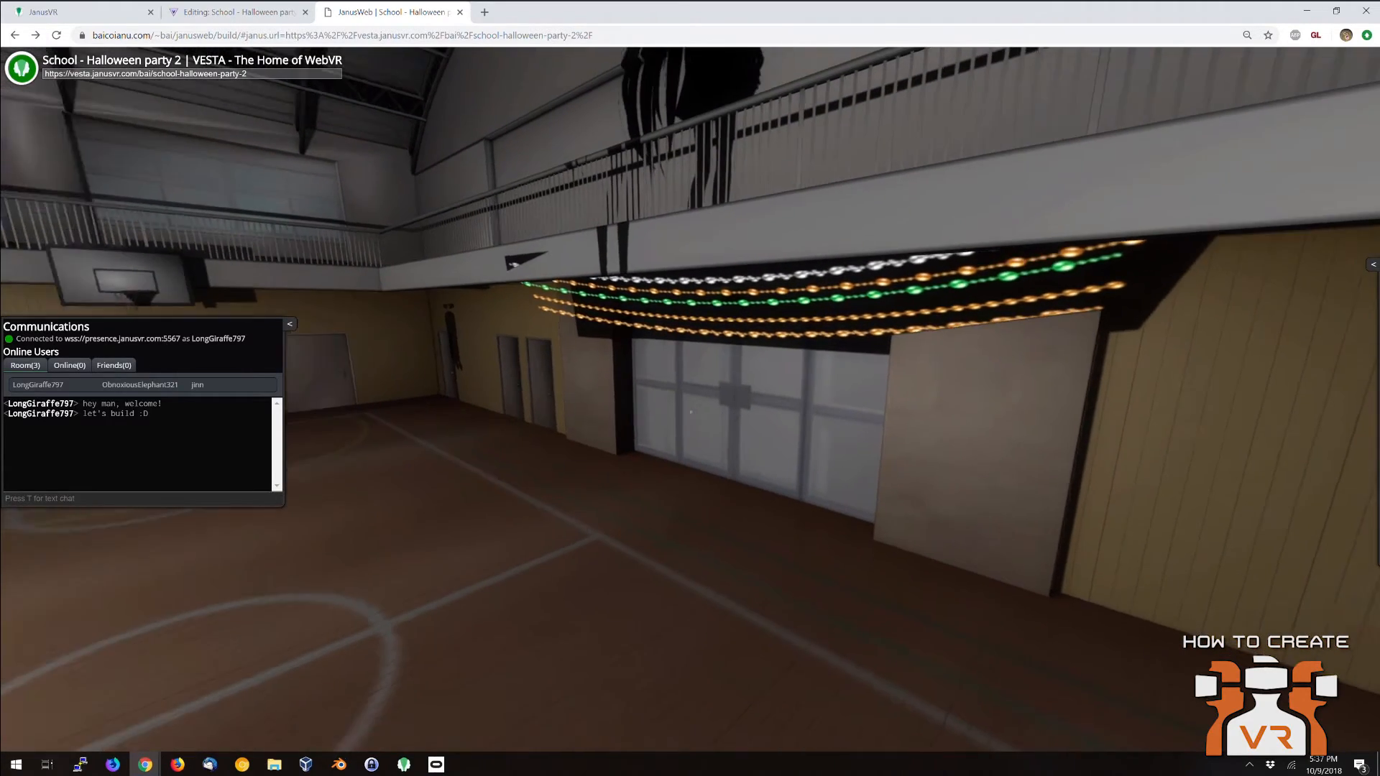
key("s")
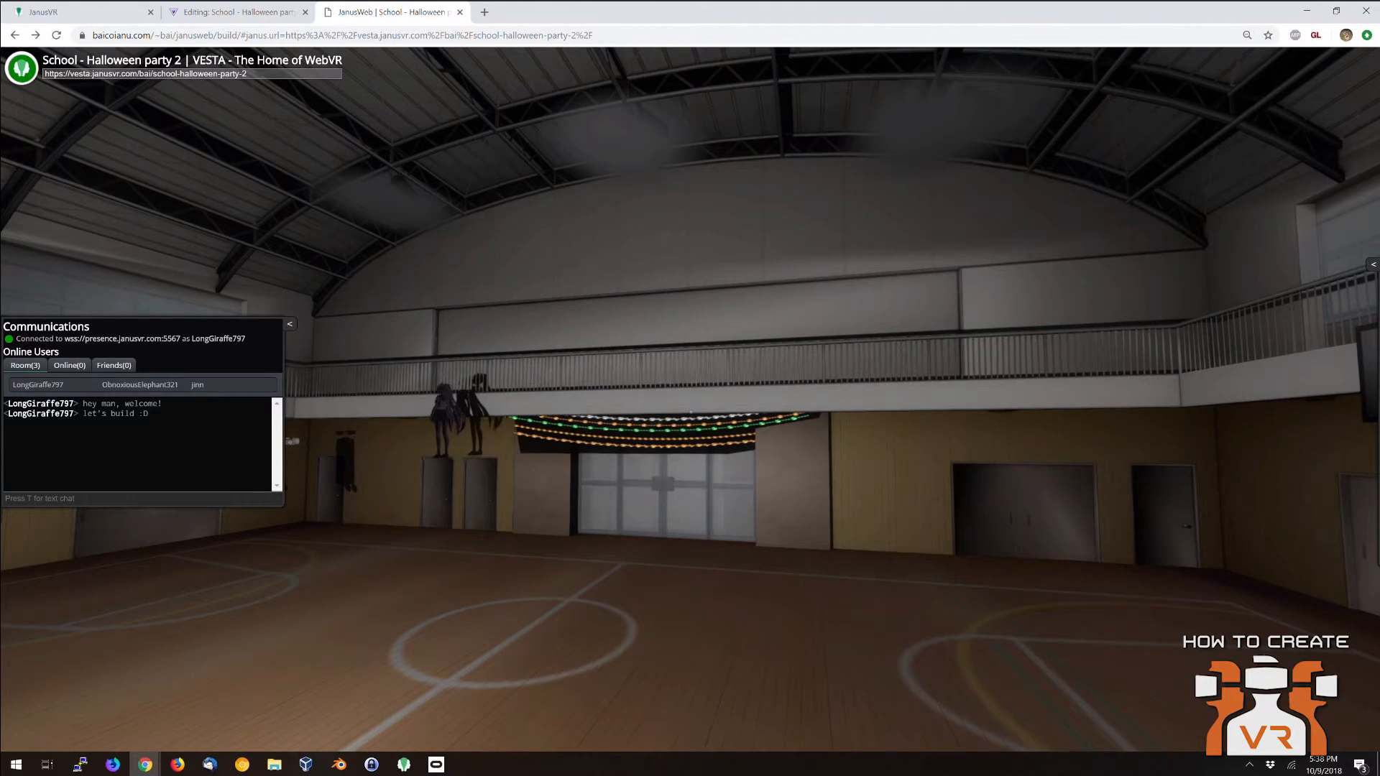
Circle the court to view the fence, skeleton, mausoleum and spider web along the graveyard's front edge.
key("w")
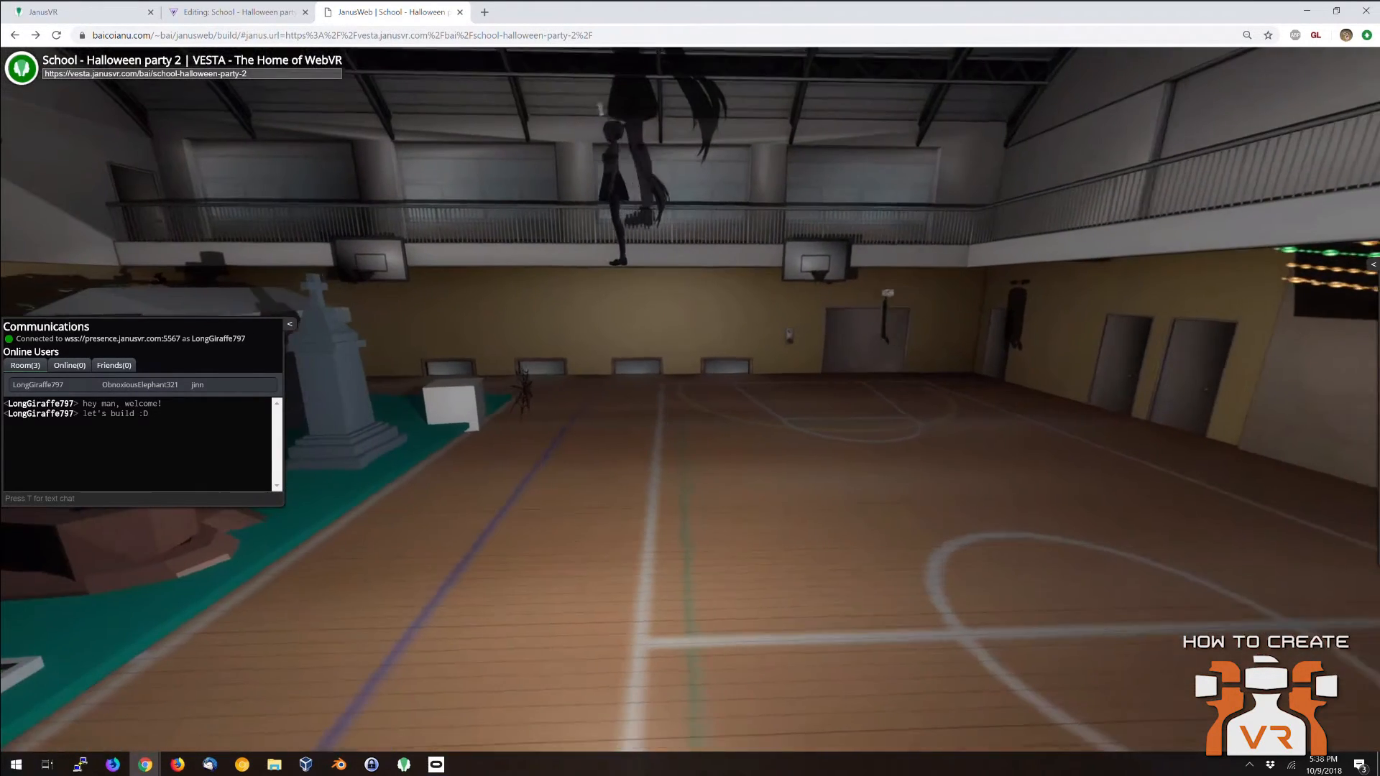
key("s")
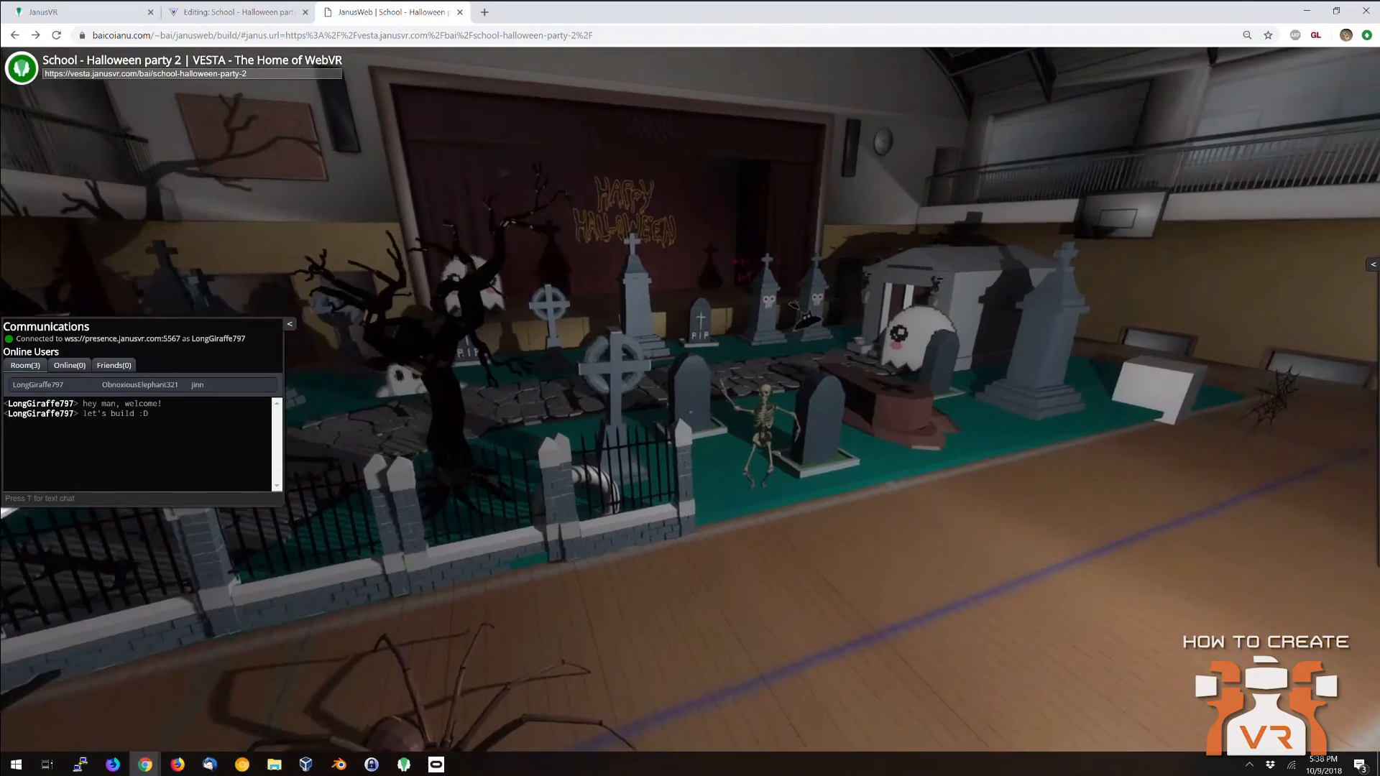
key("space")
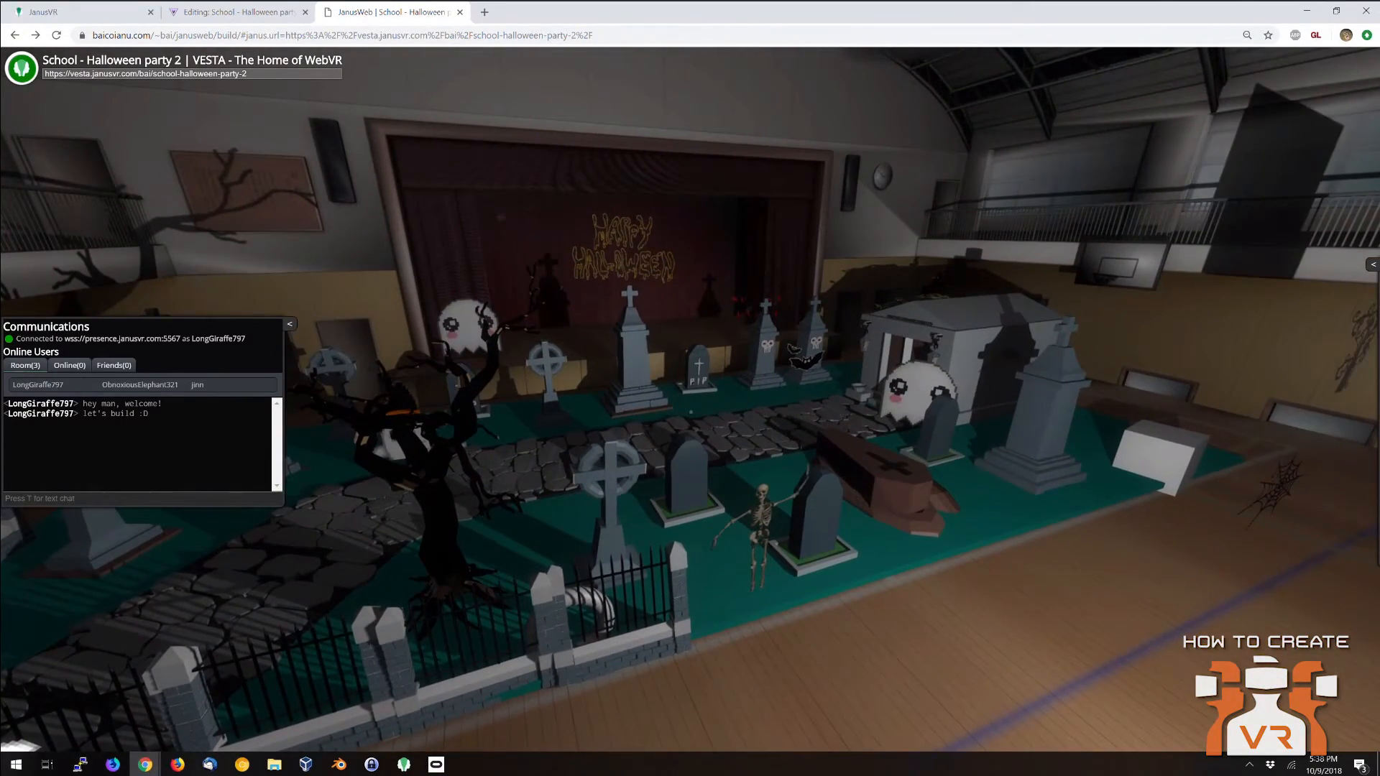
key("d")
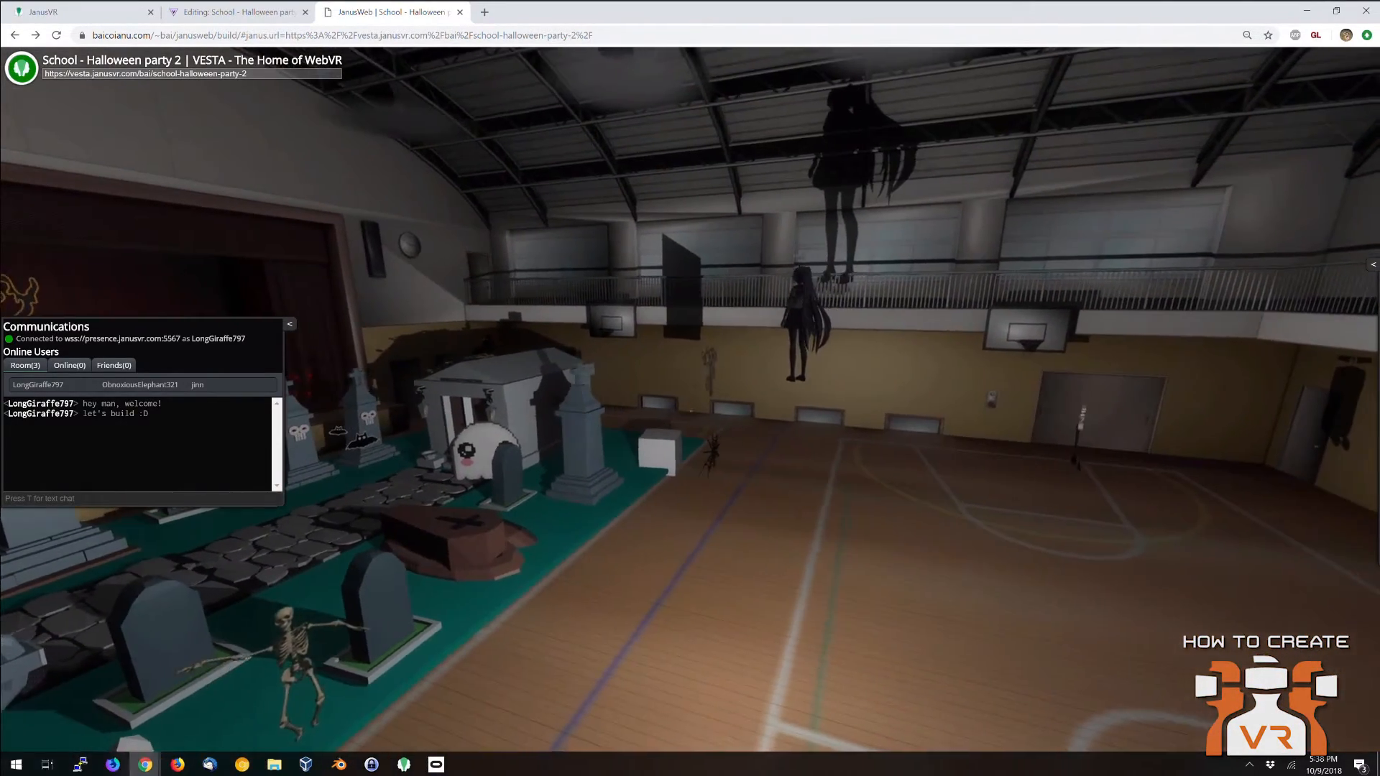
key("w")
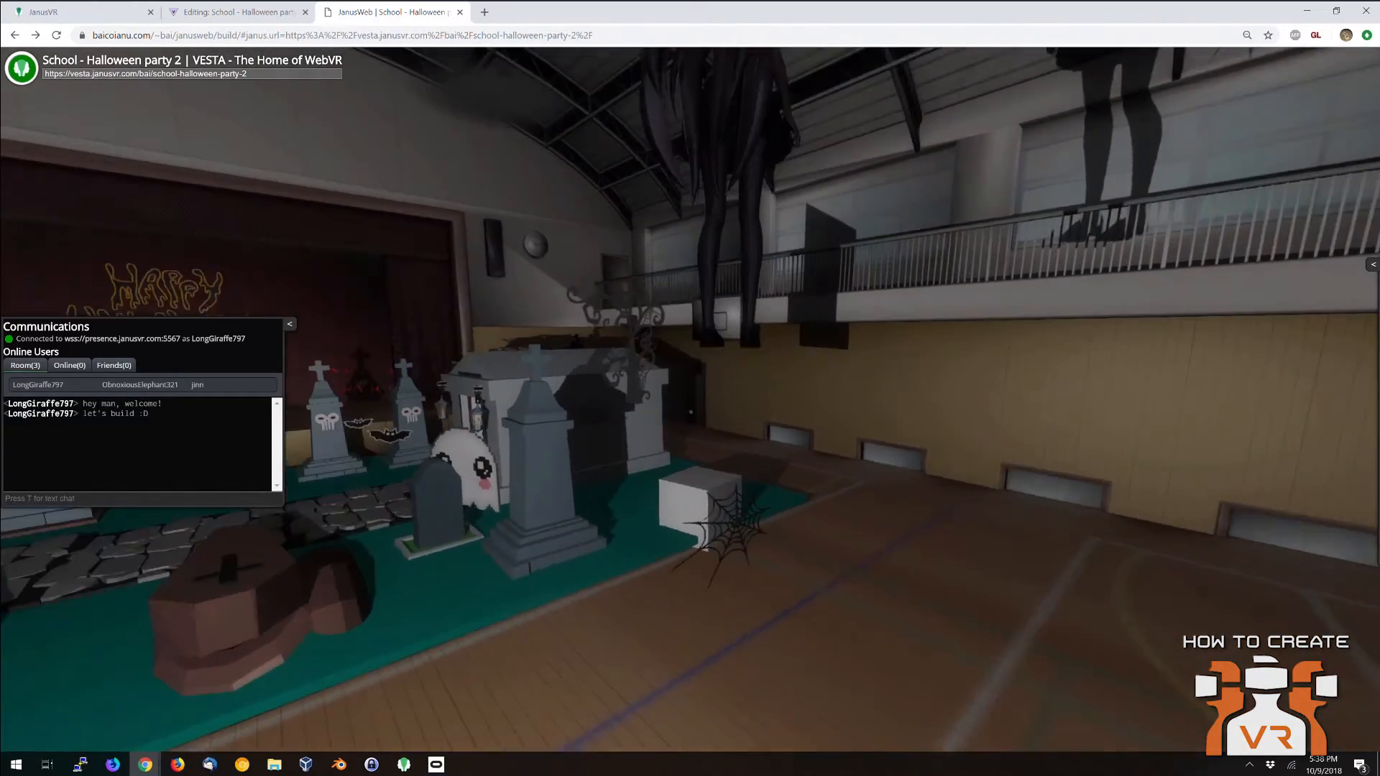
key("d")
key("w")
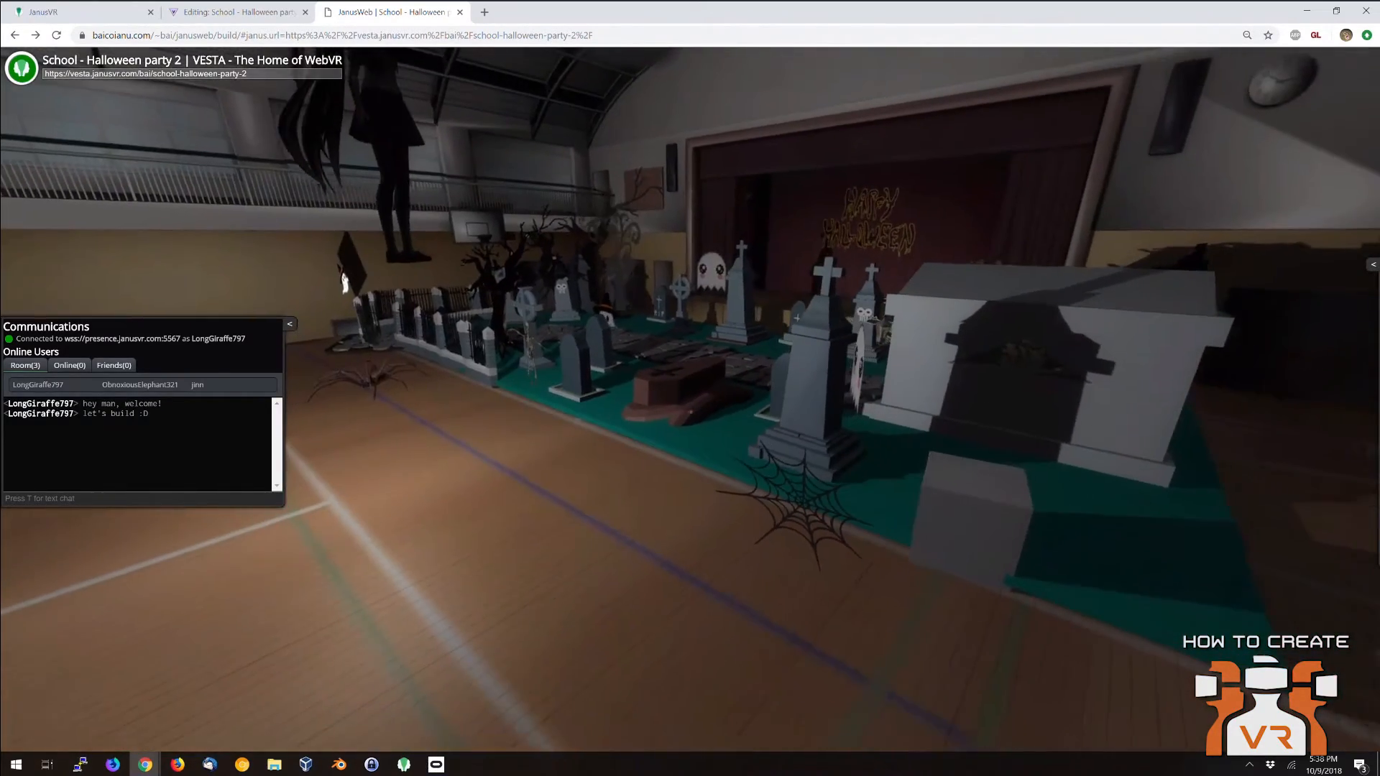
Step back across the court to survey the whole graveyard, the ghosts and the sign on the stage.
key("s")
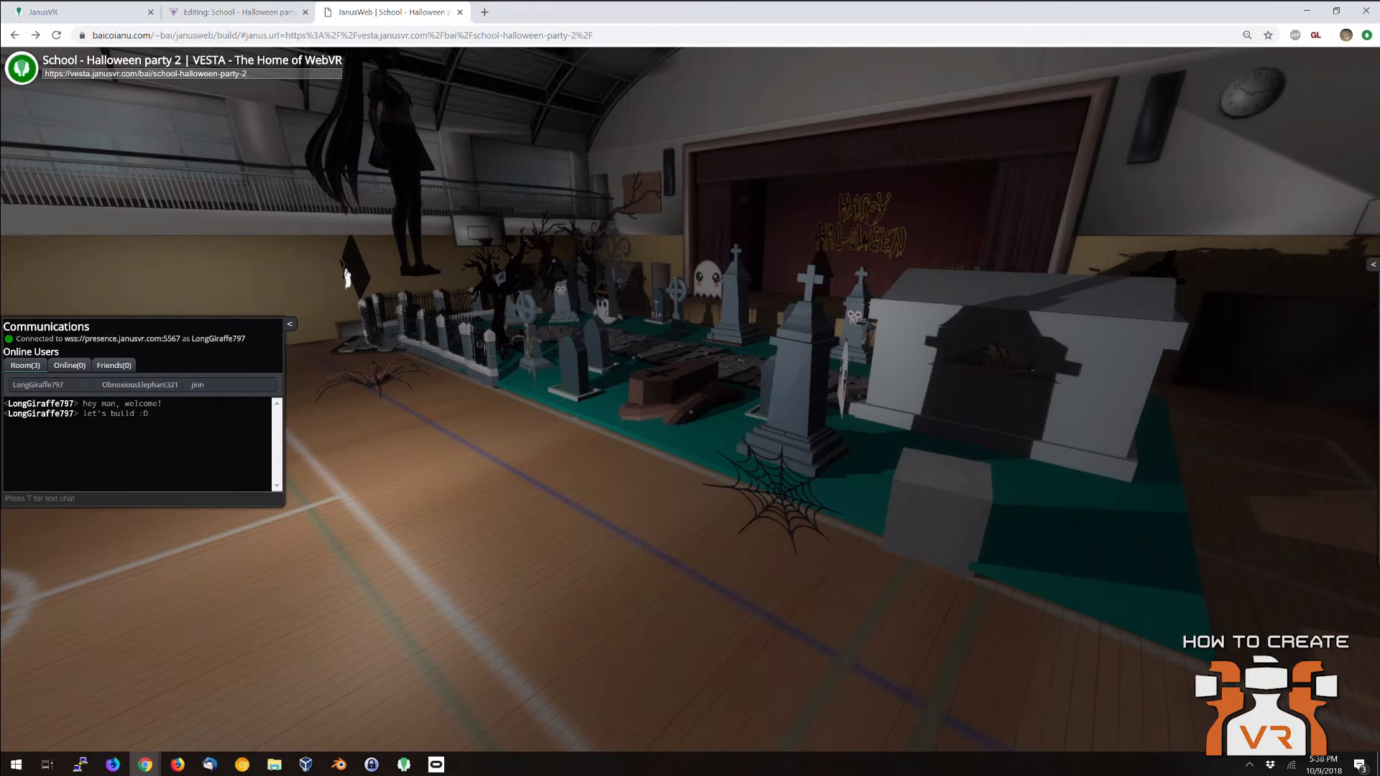
key("s")
key("a")
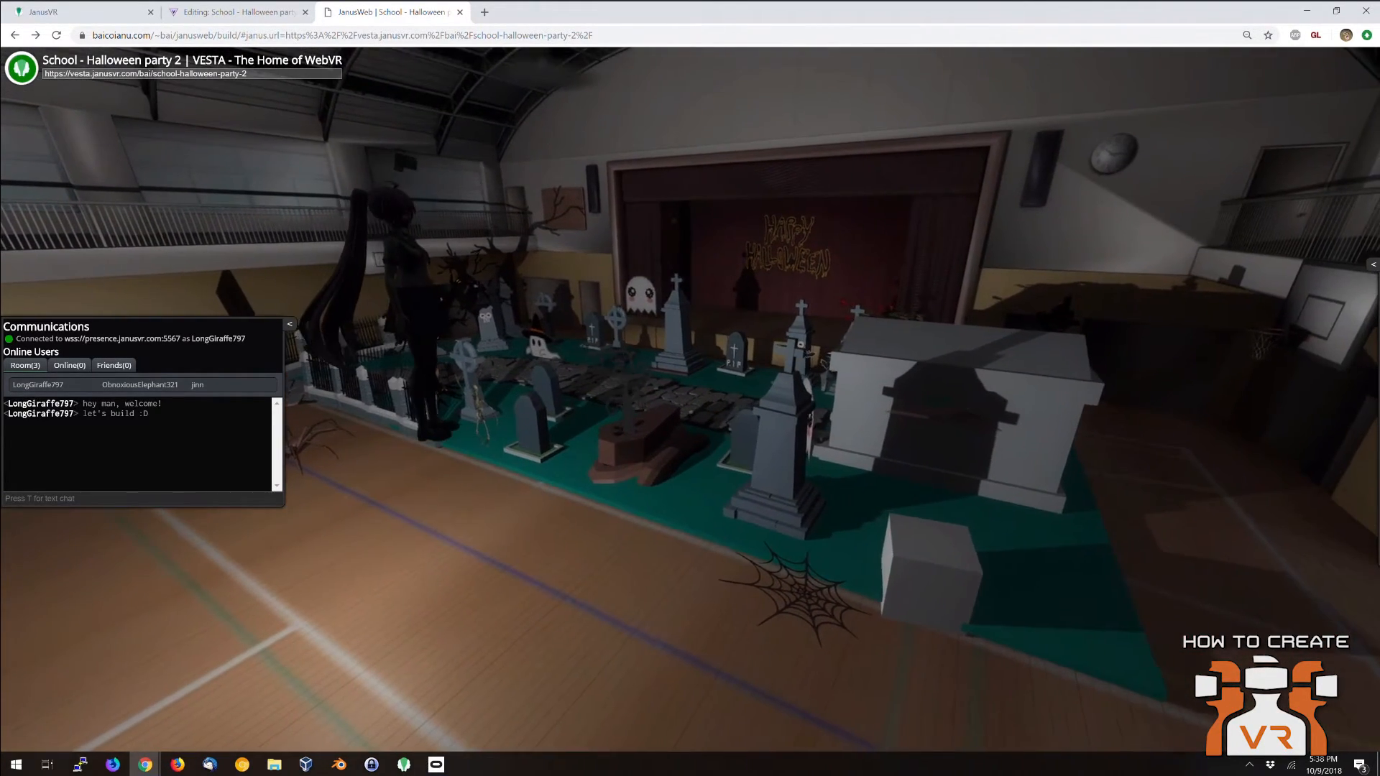
key("a")
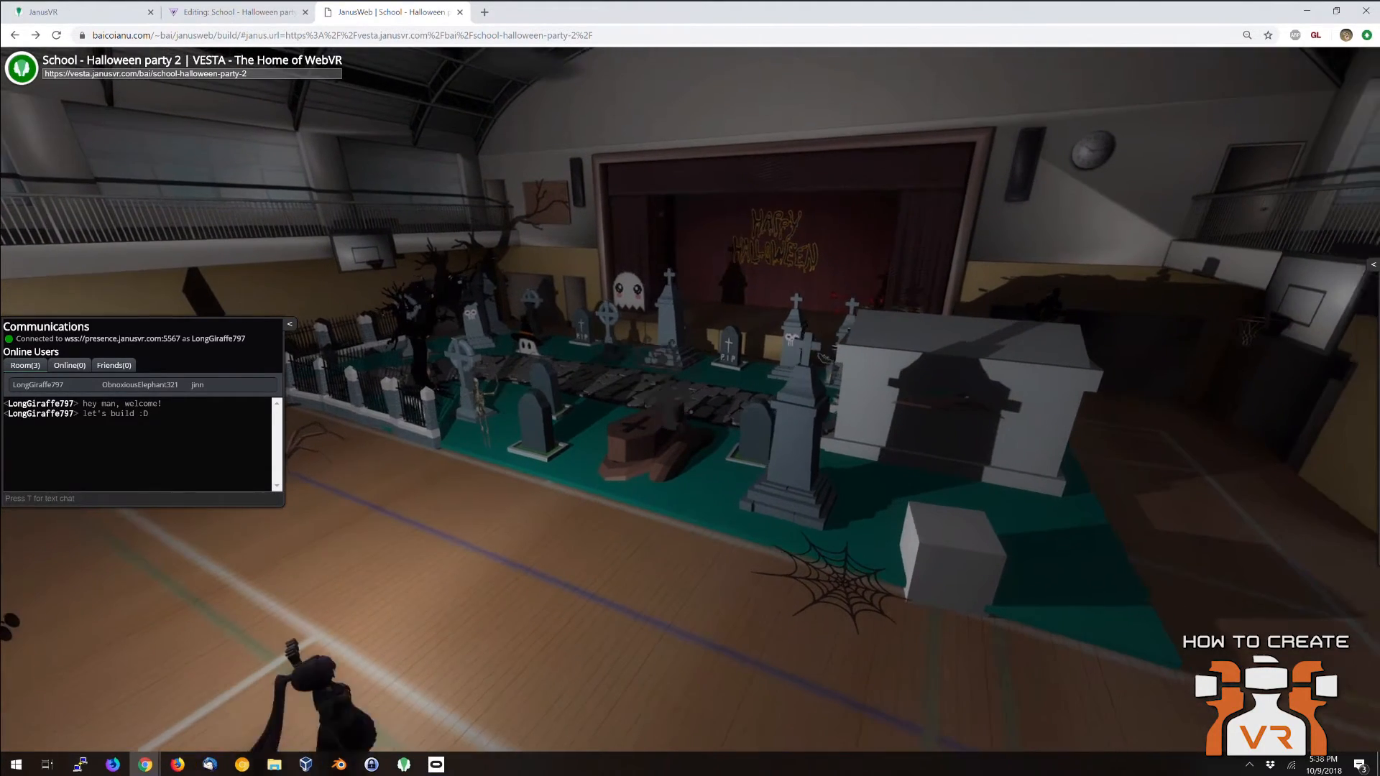
key("w")
key("s")
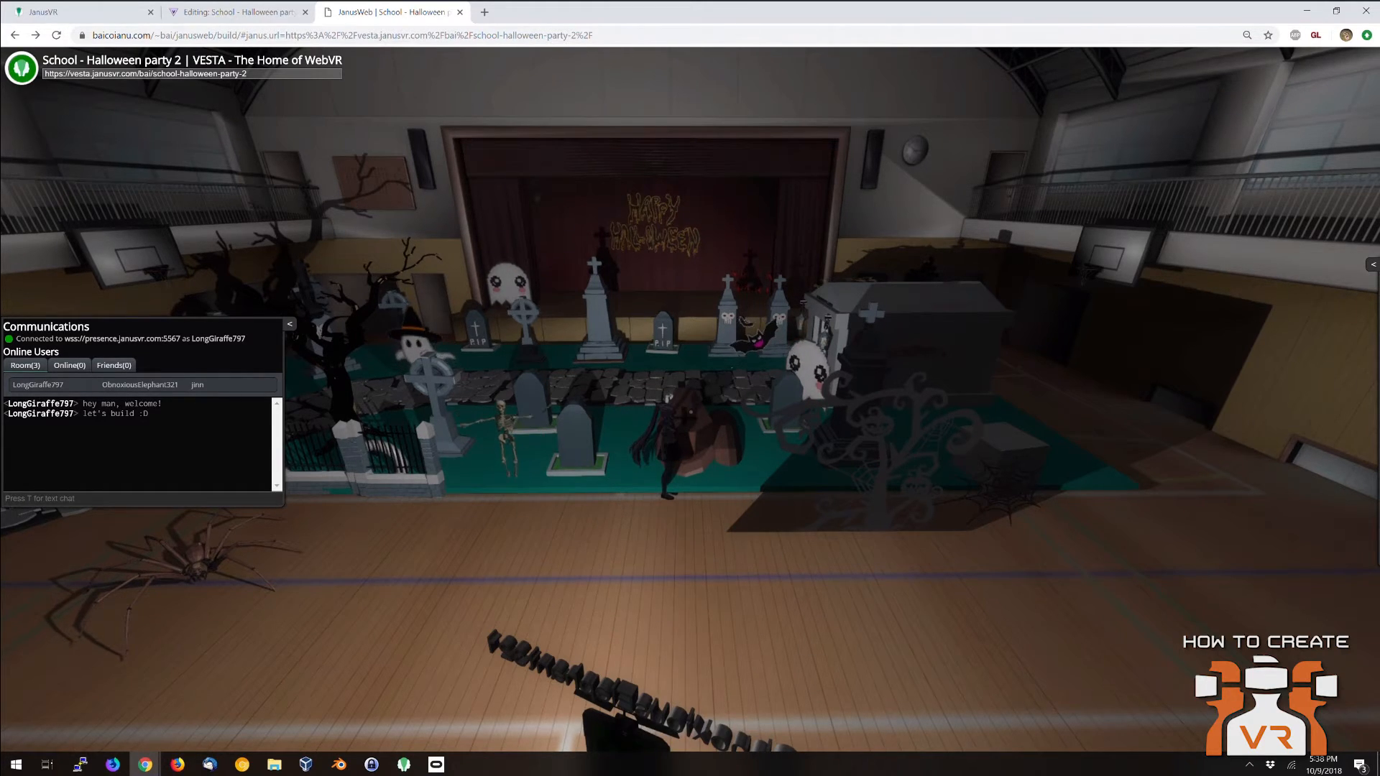
key("w")
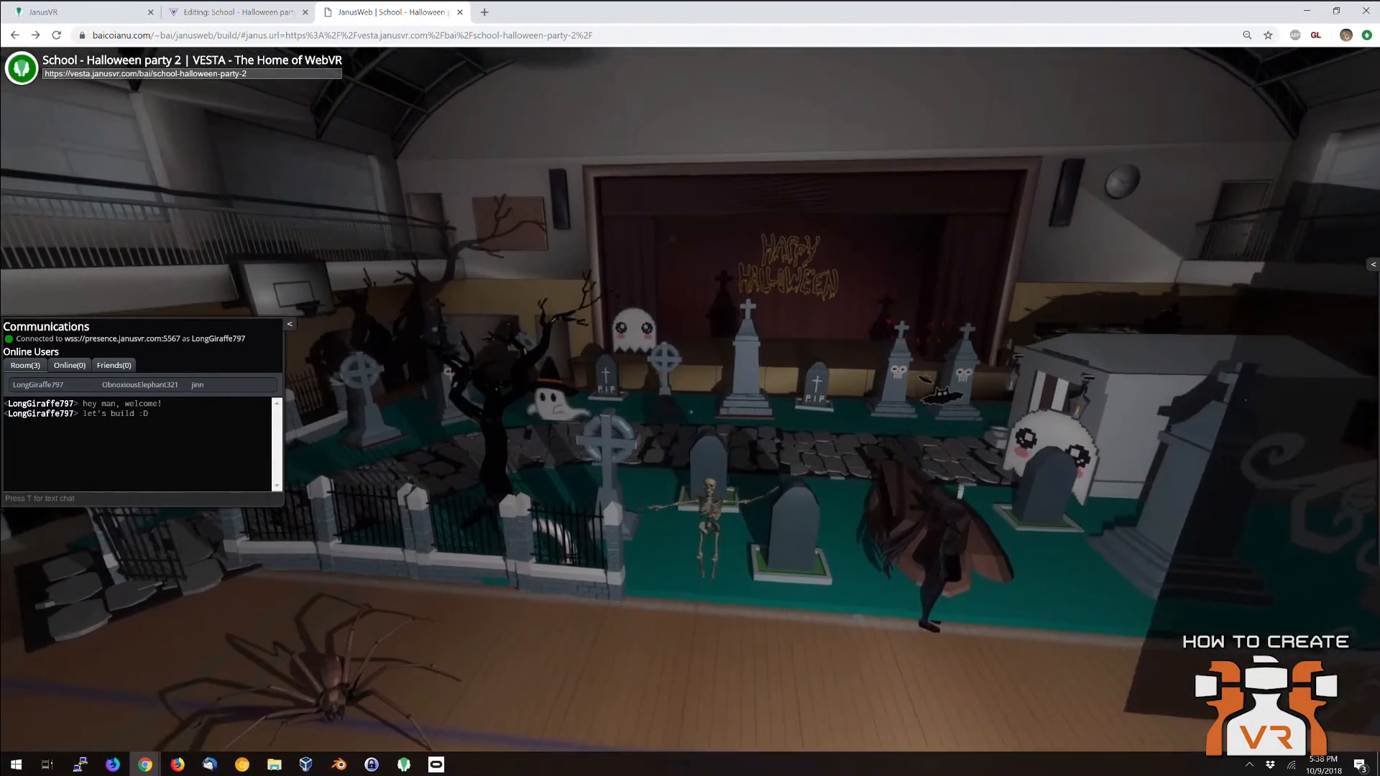
key("a")
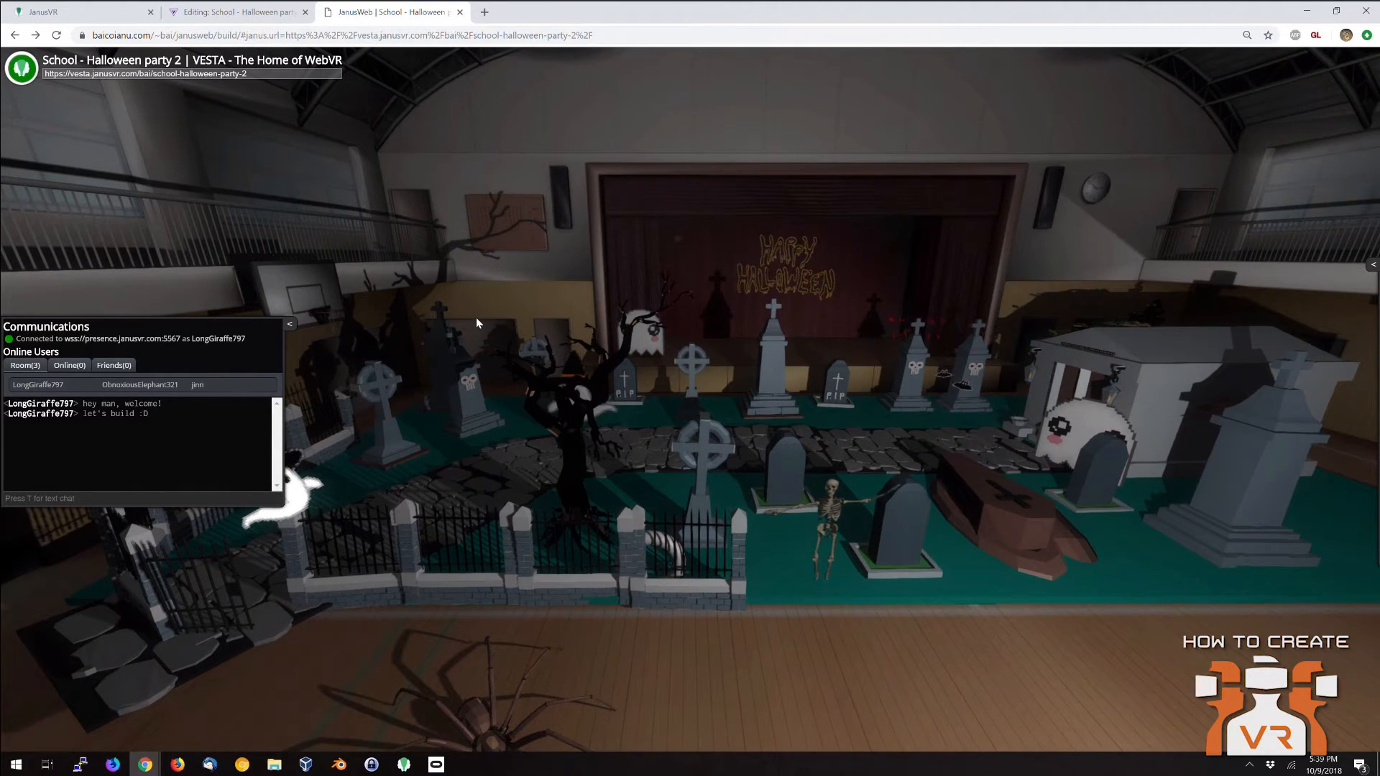
Switch to VESTA, list the live webspaces and open the School - Halloween party 2 page.
left_click(234, 12)
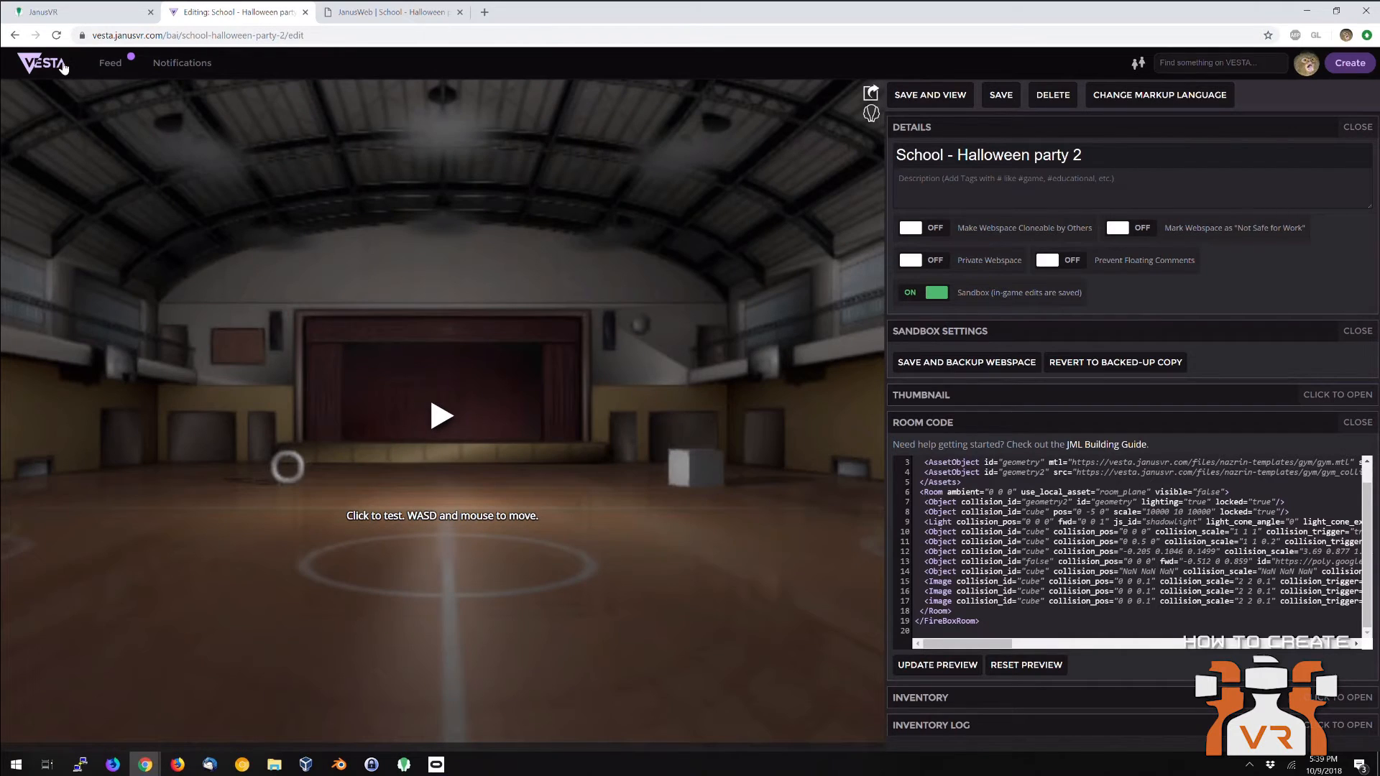
left_click(52, 68)
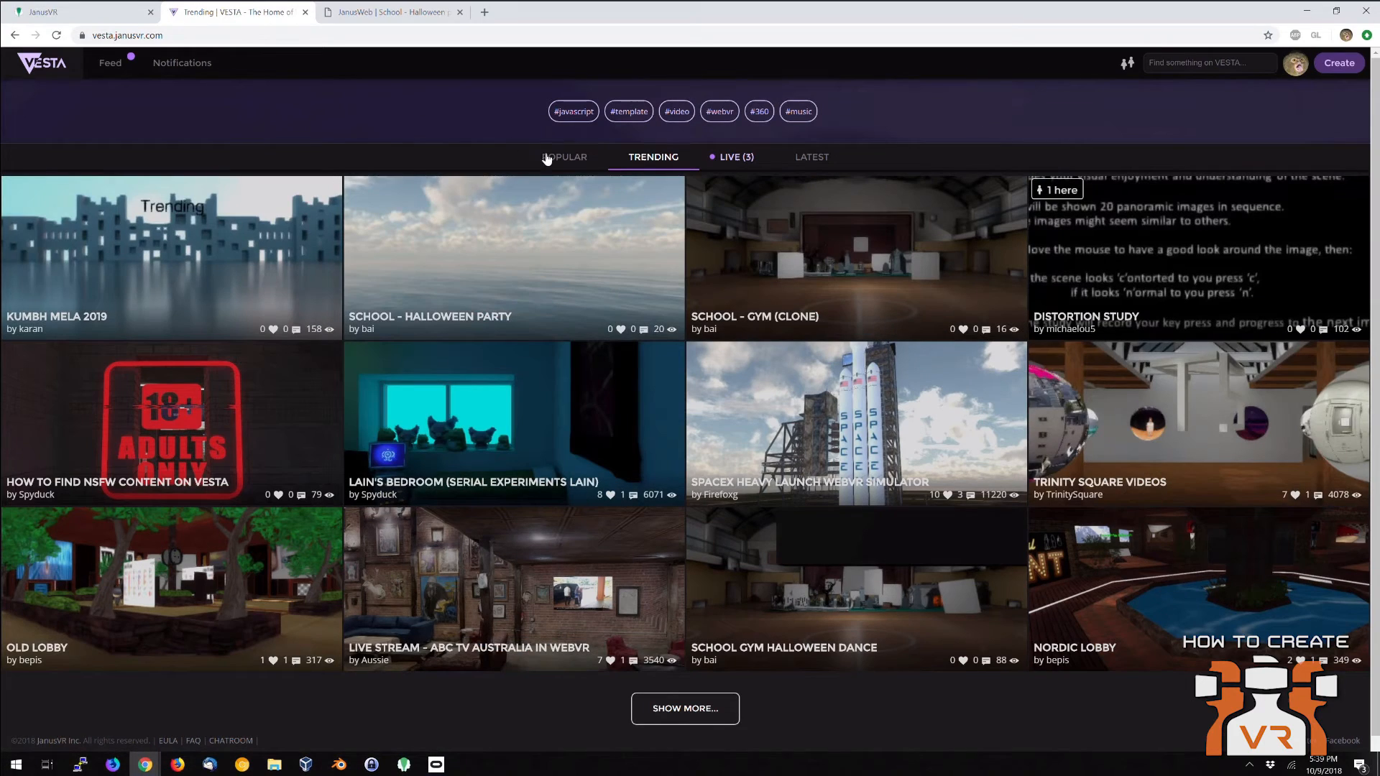
left_click(733, 157)
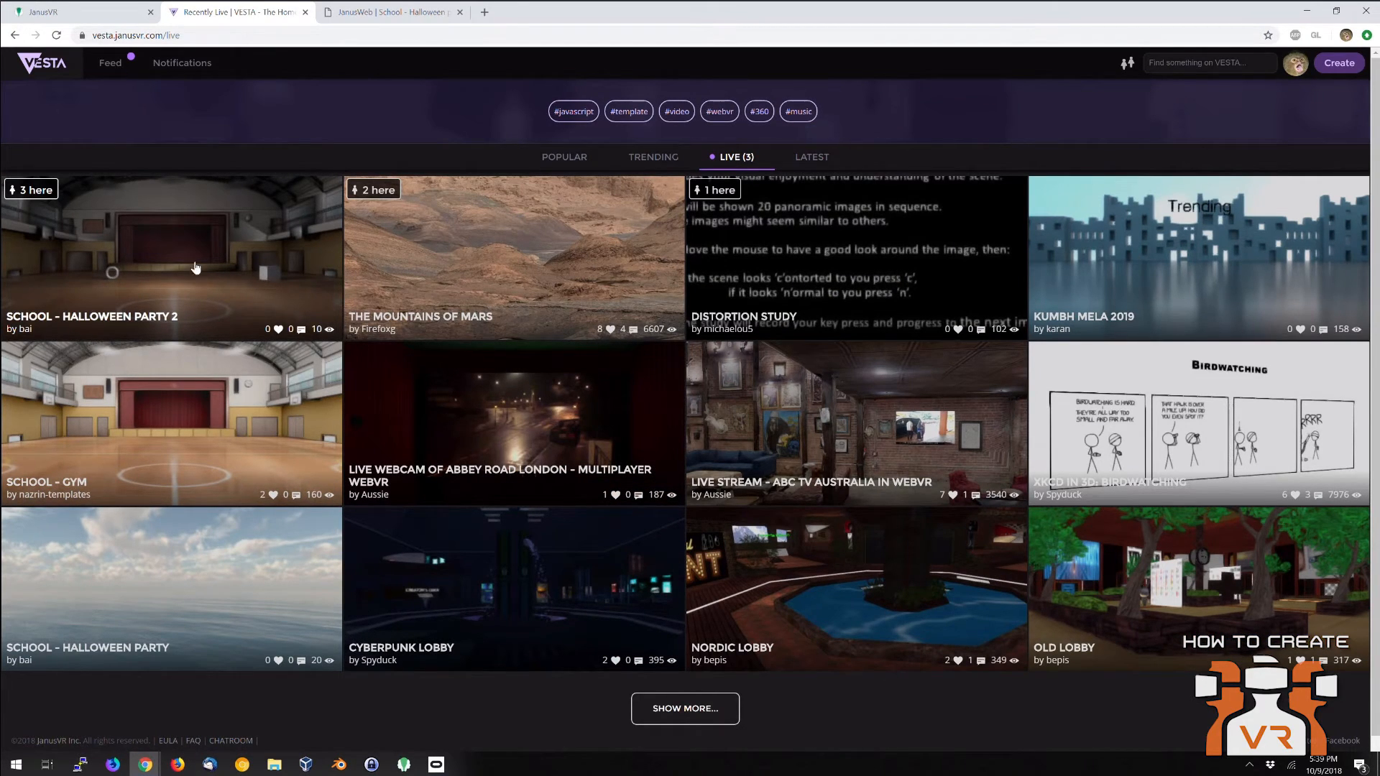
left_click(196, 263)
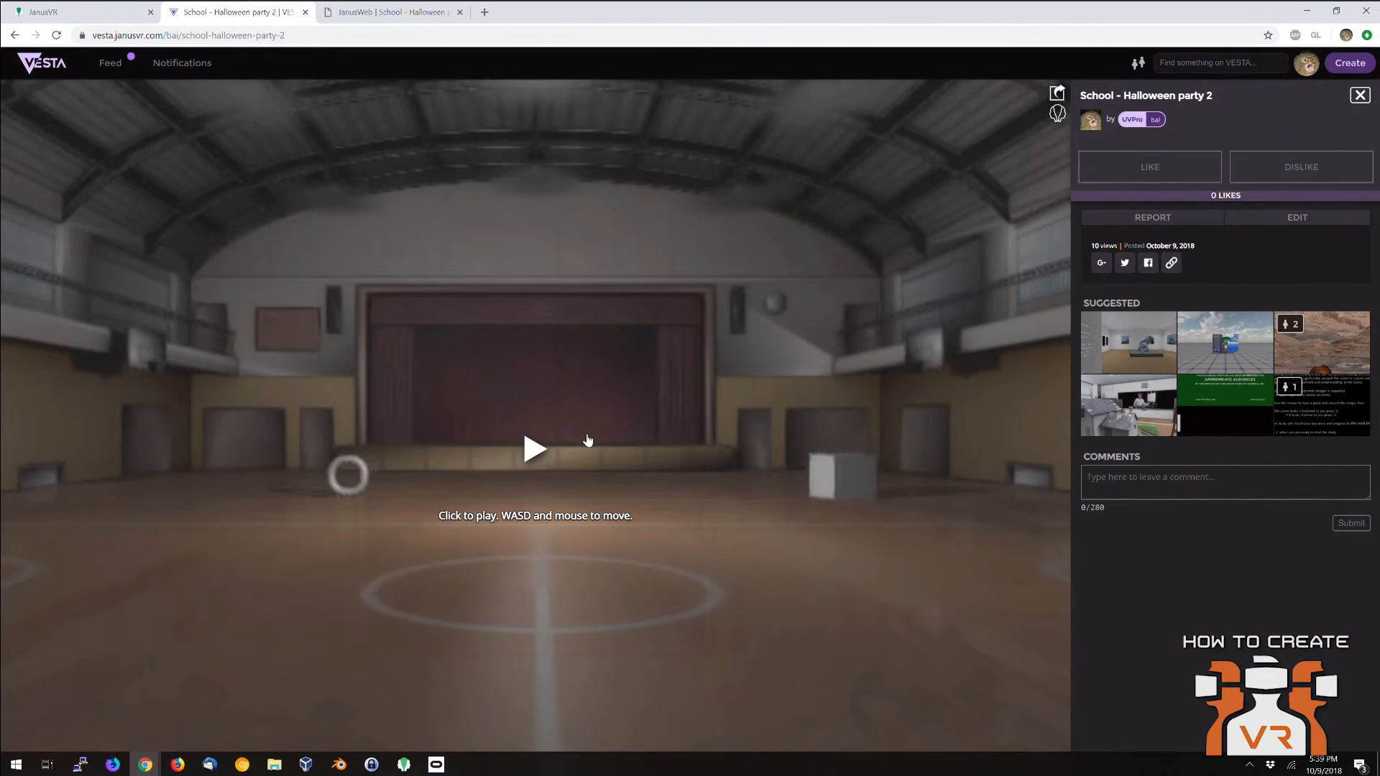
Start the room embedded in the webspace's page and walk across the court.
left_click(587, 439)
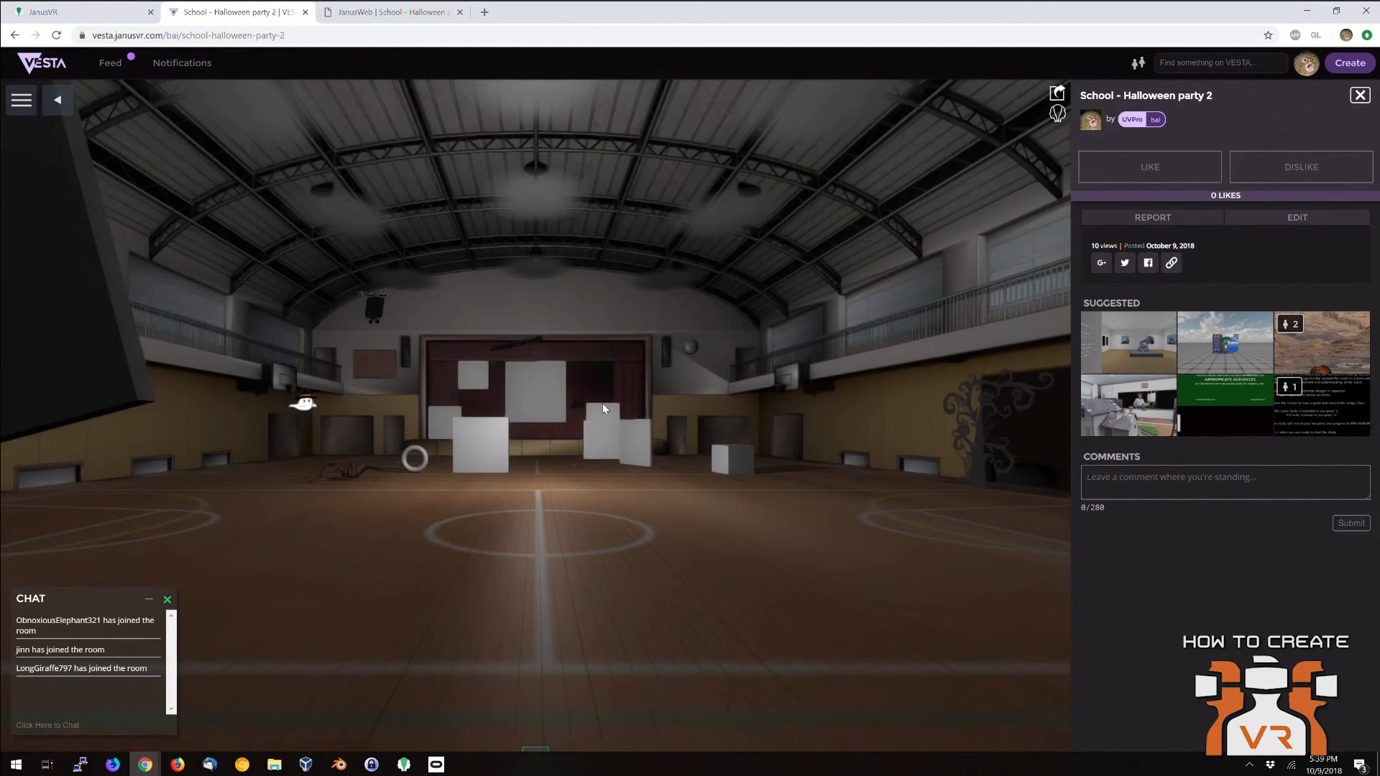
left_click(602, 403)
key("w")
key("a")
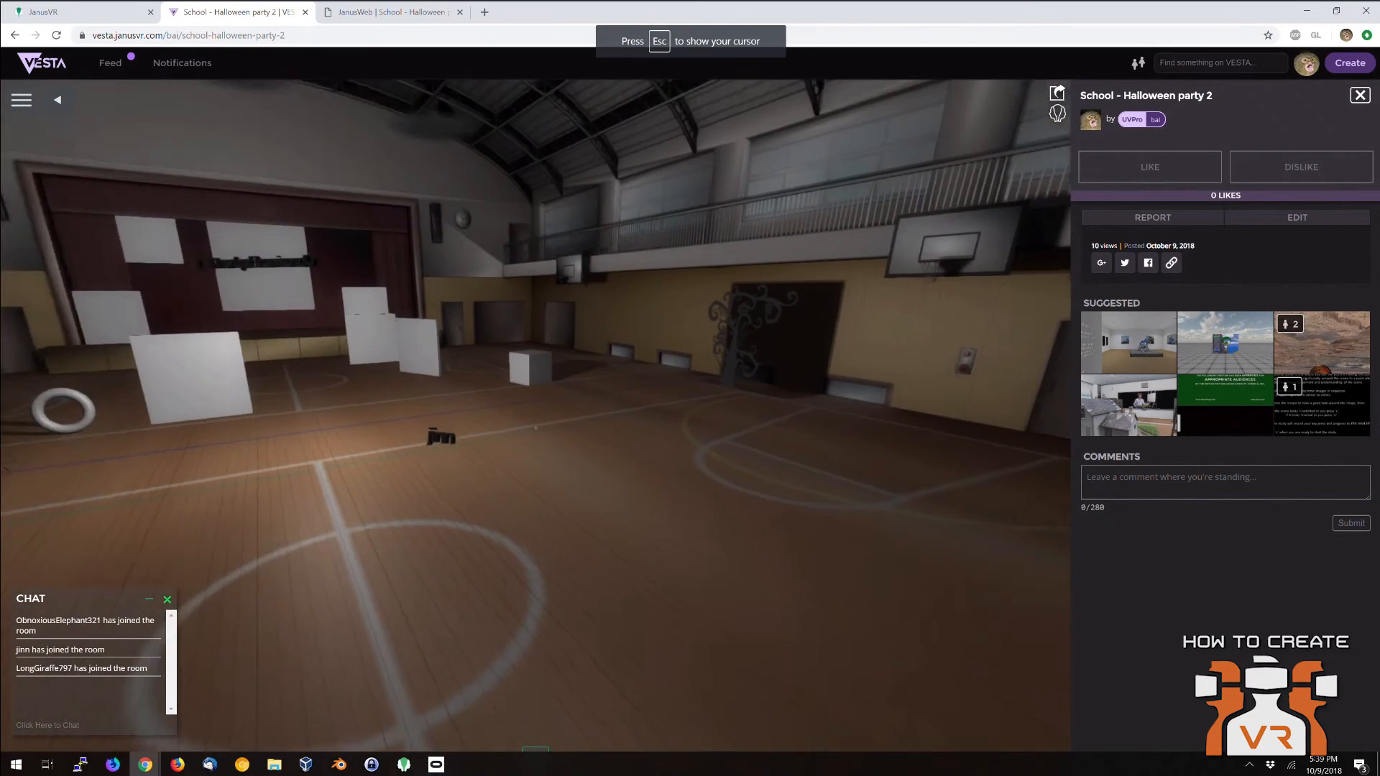
Walk sideways across the embedded gym to view the graveyard props, and open the webspace's edit page.
key("a")
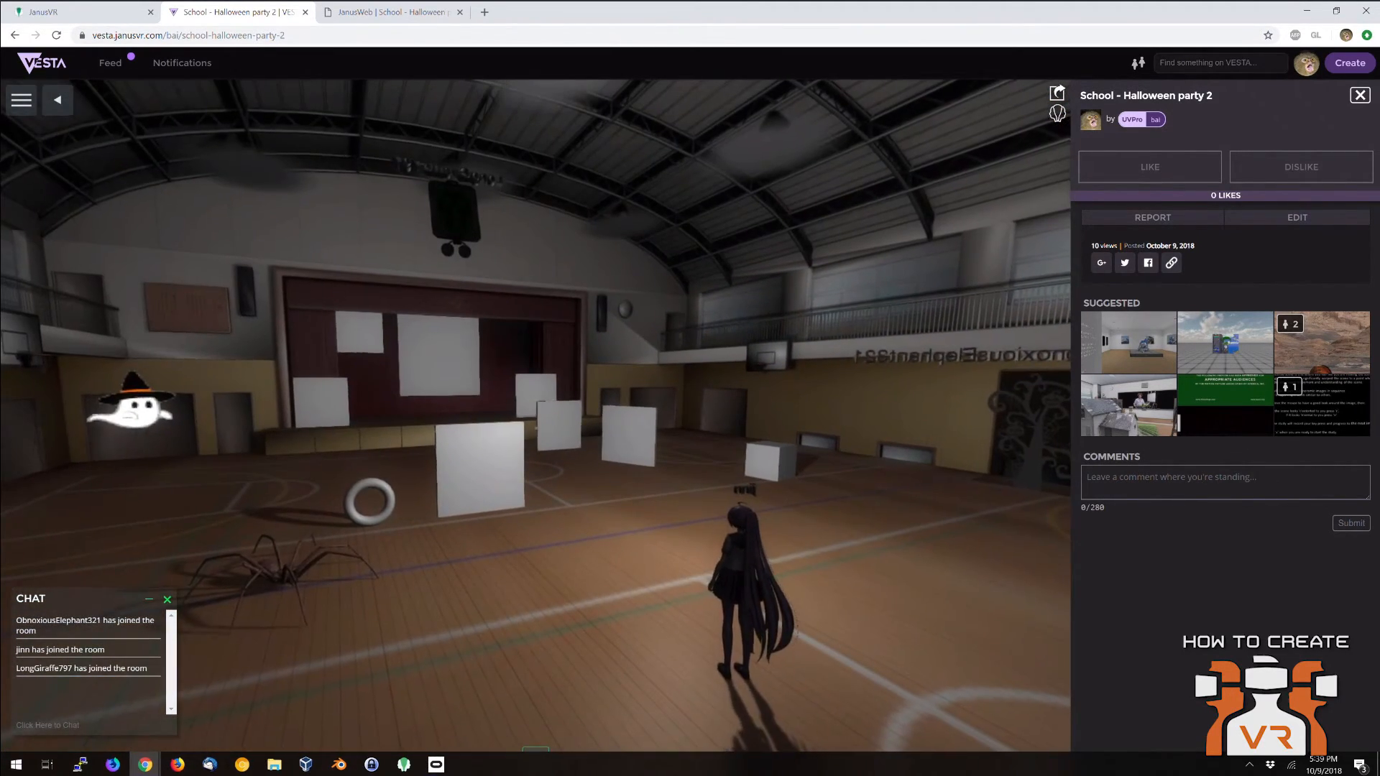
key("a")
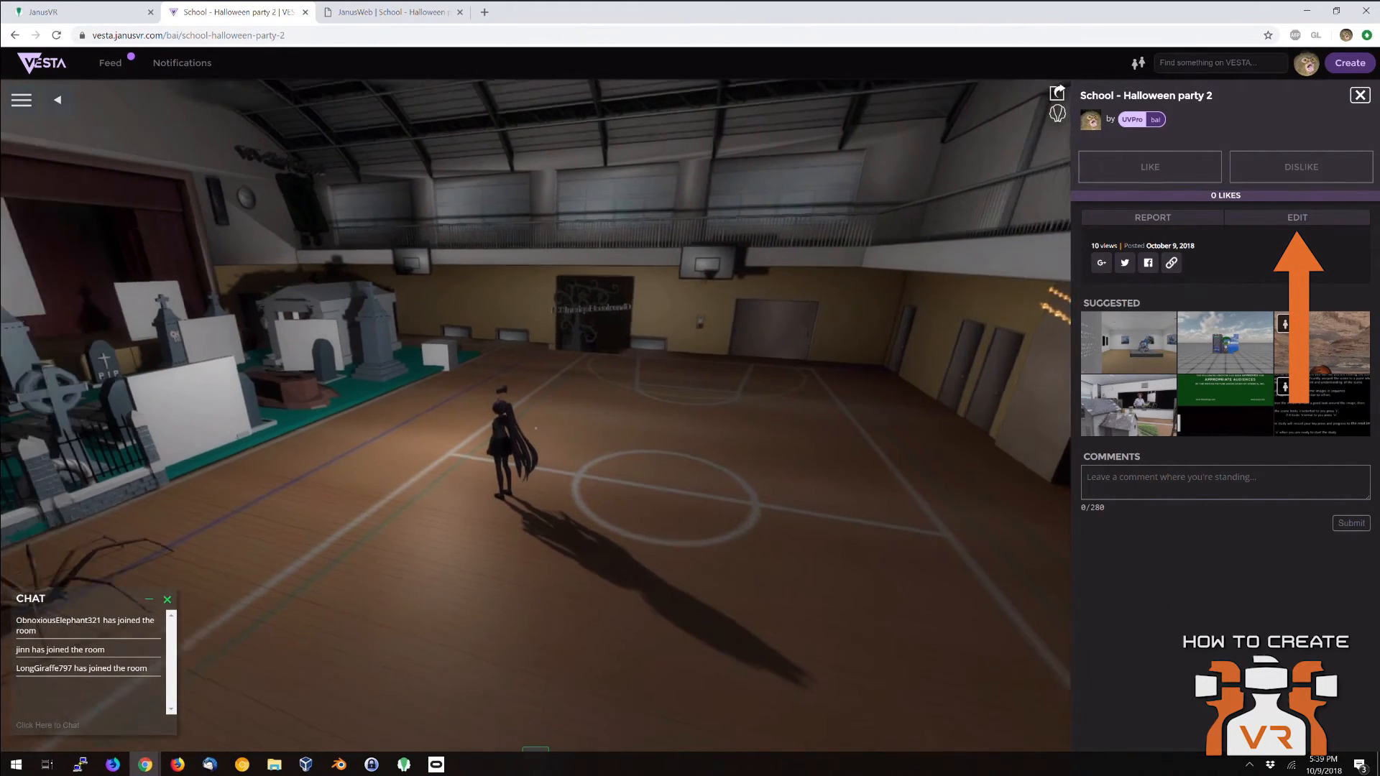
key("Escape")
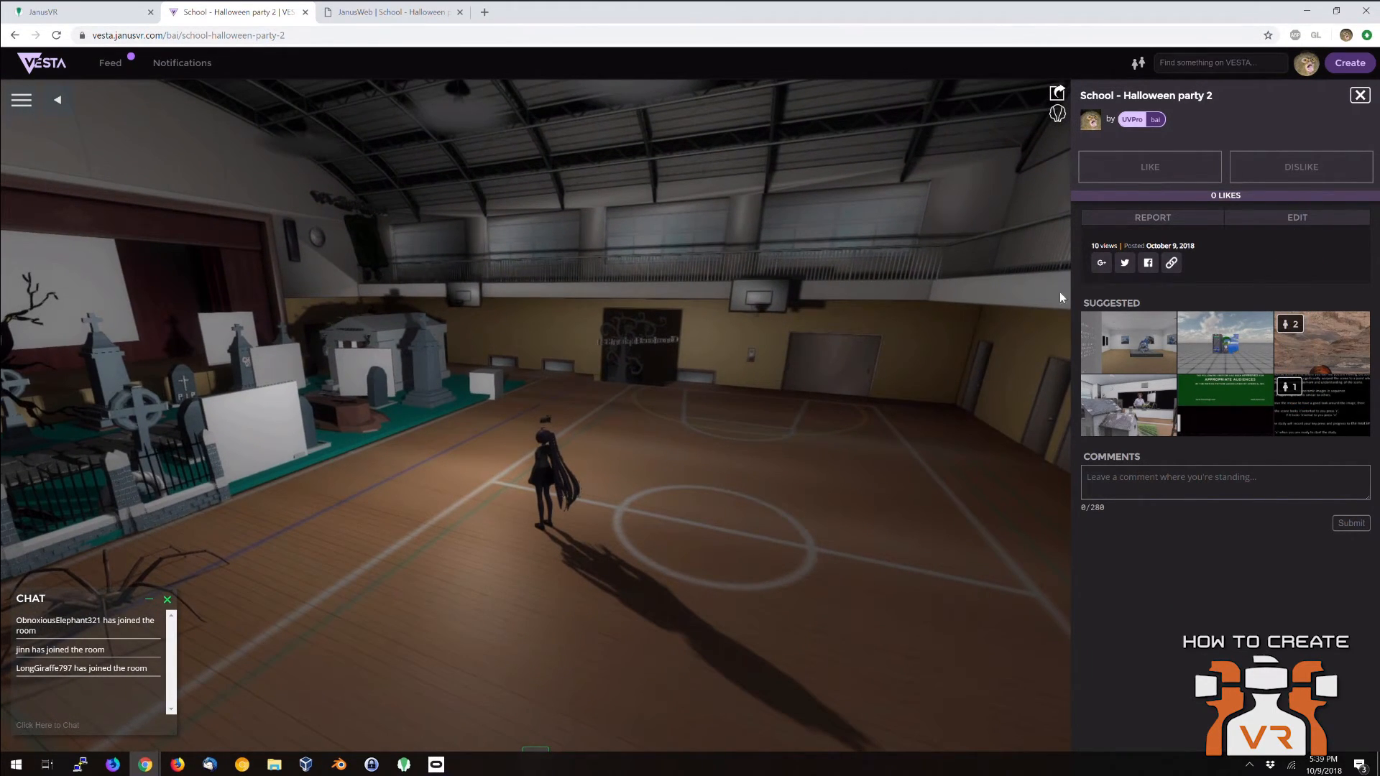
left_click(1294, 218)
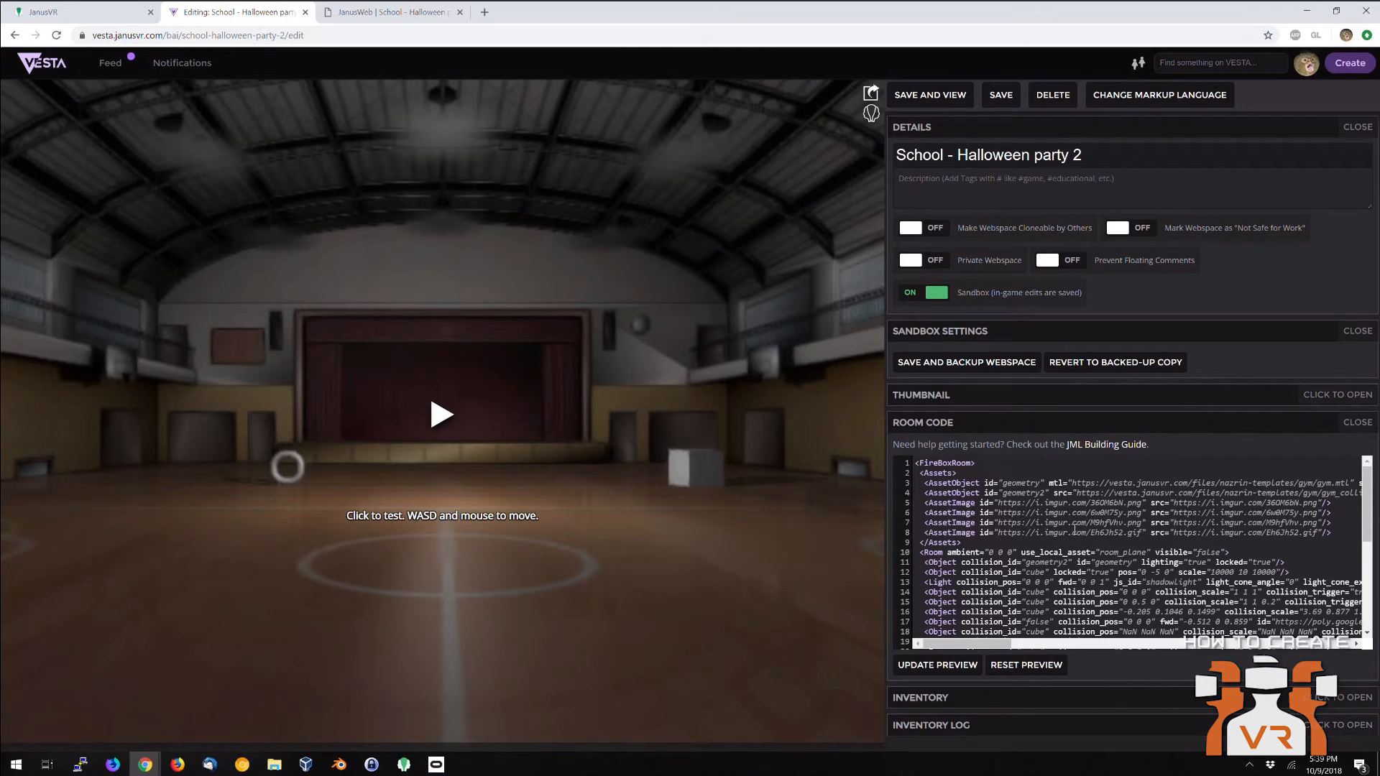
Examine the webspace's room code from the asset definitions through to the closing FireBoxRoom tag.
scroll(1073, 530, "down", 5)
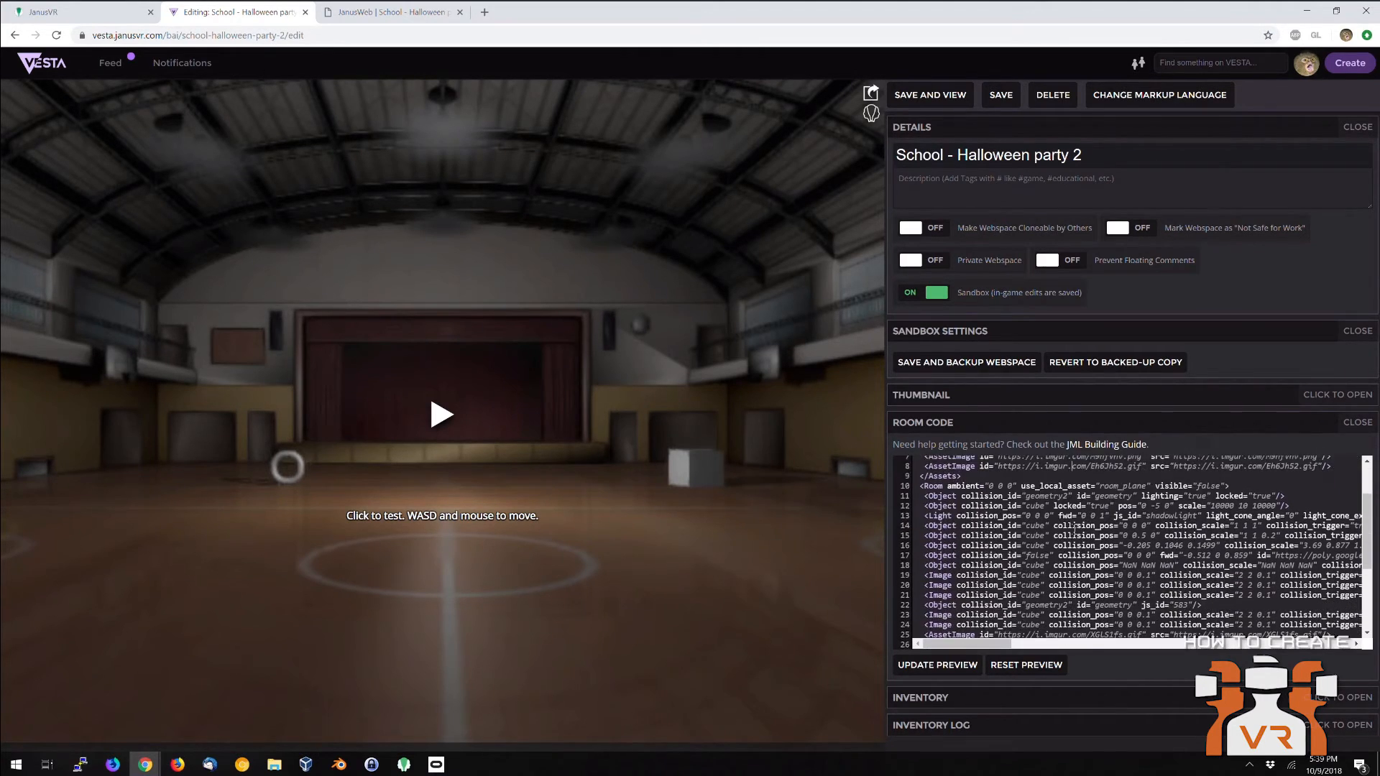
scroll(1073, 530, "down", 1)
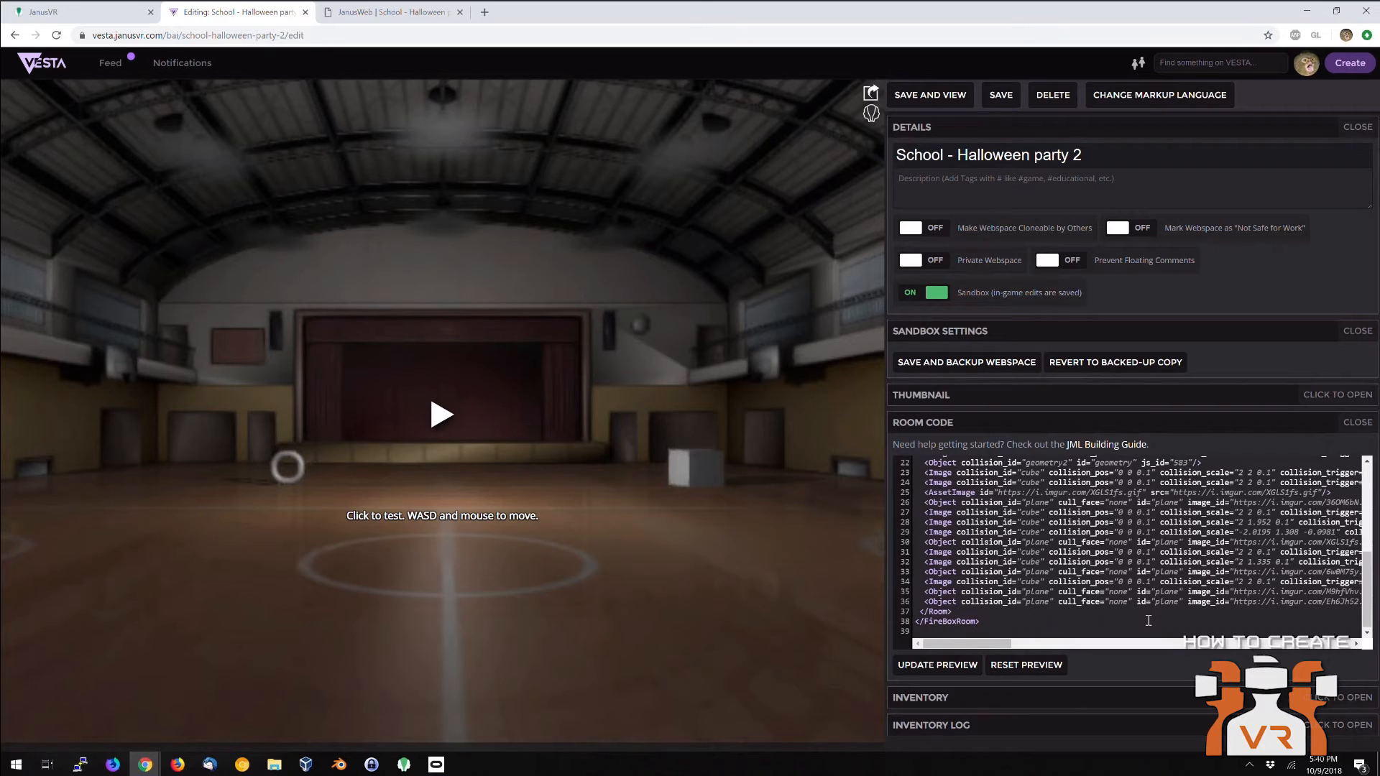
scroll(1147, 620, "up", 5)
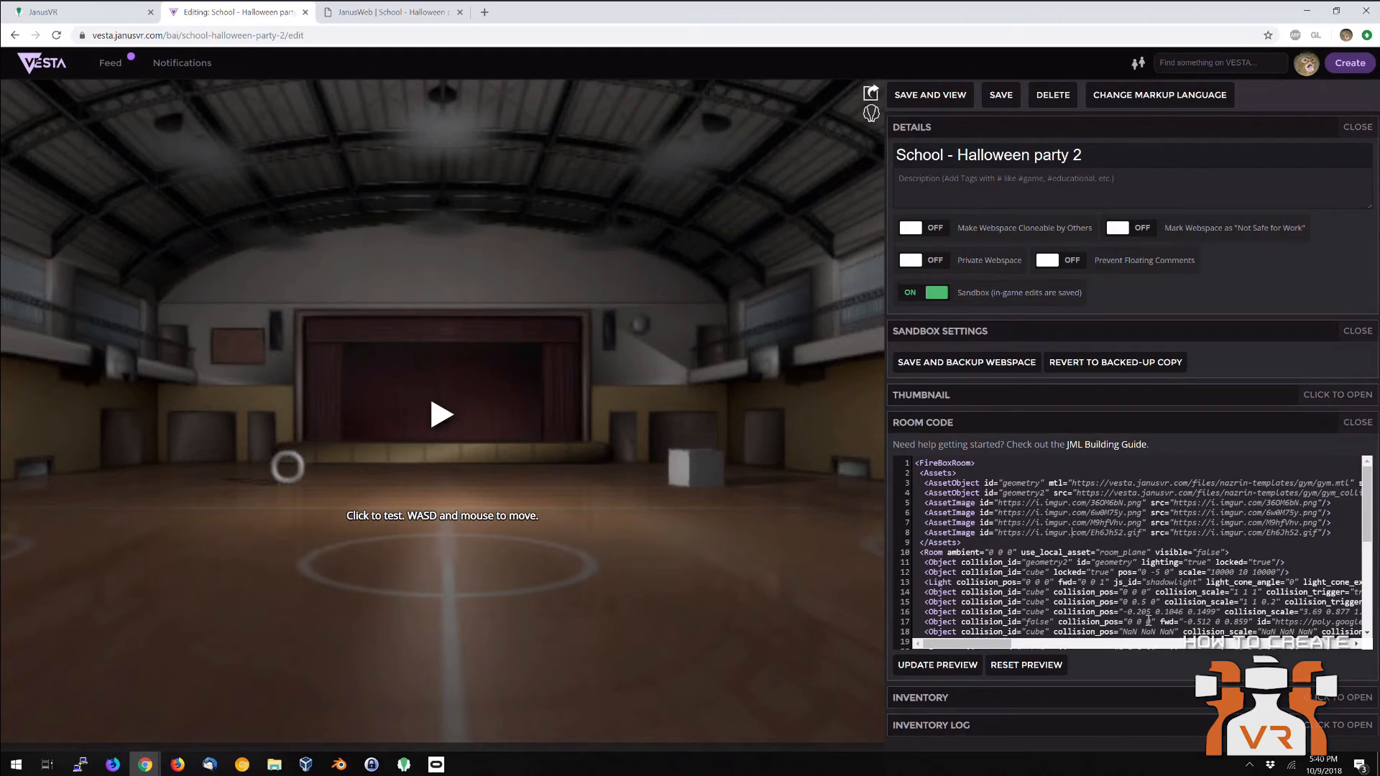
left_click(1071, 533)
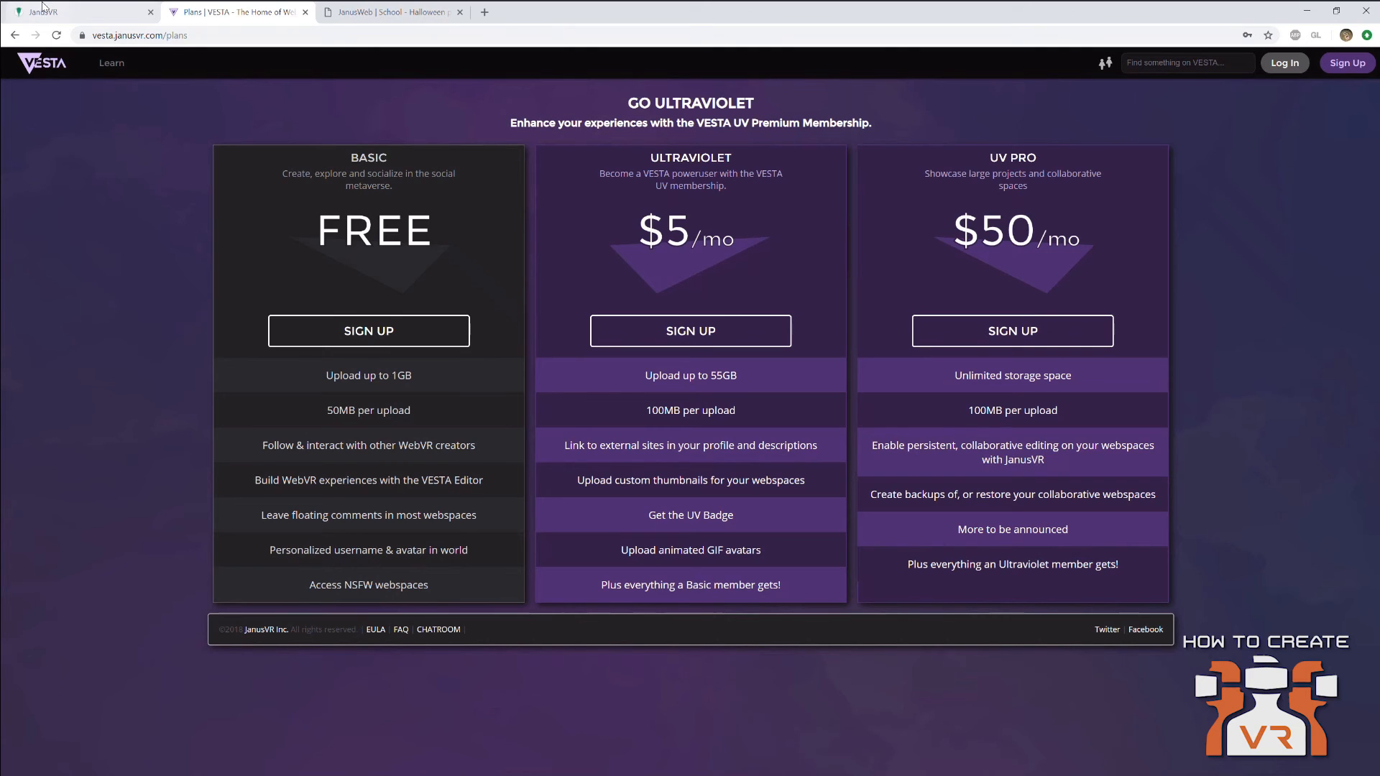
Switch back to the party room in JanusWeb and re-enter the scene facing the graveyard and stage.
left_click(388, 12)
left_click(416, 331)
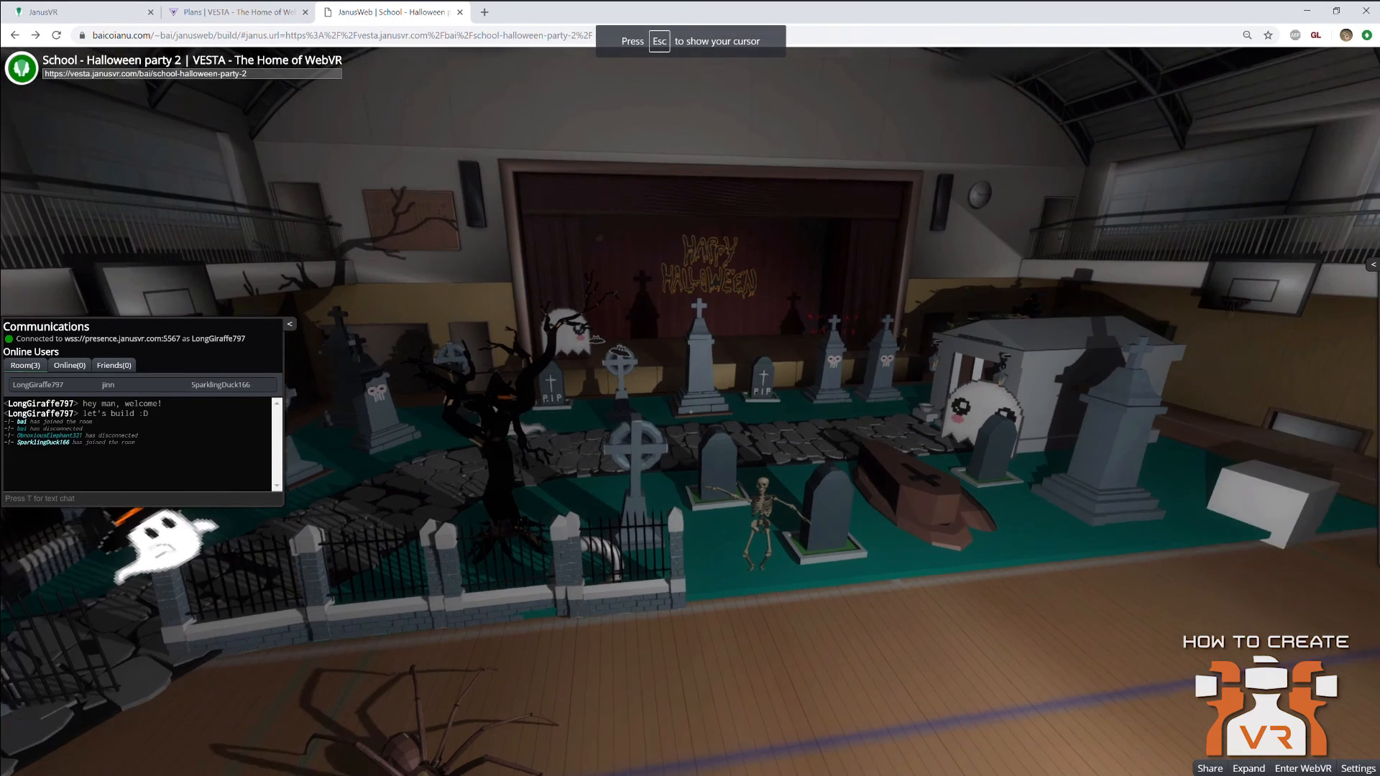